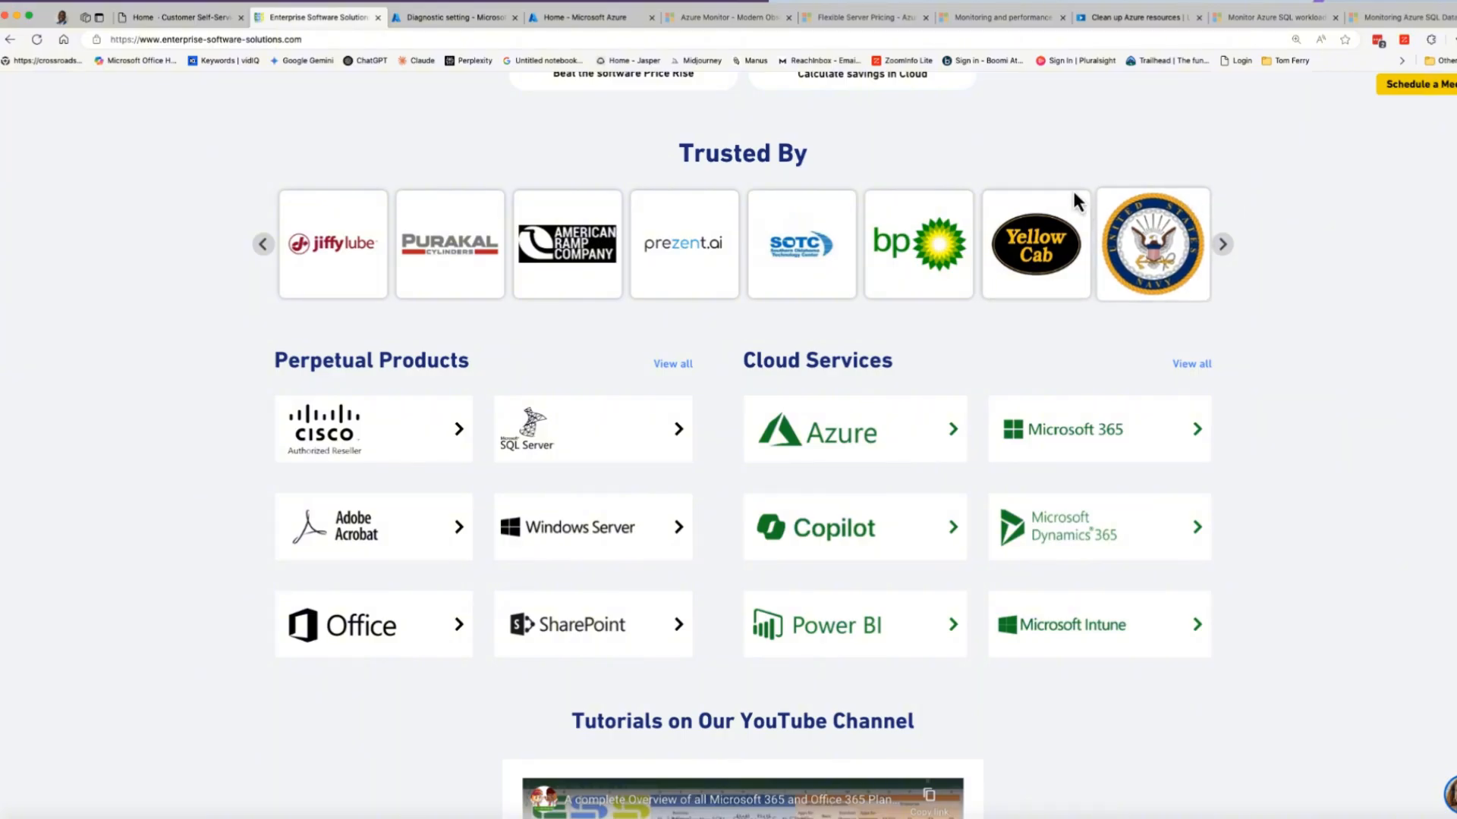
- Switch to the Microsoft Azure portal's home page
{"action": "left_click", "coordinate": [589, 18]}
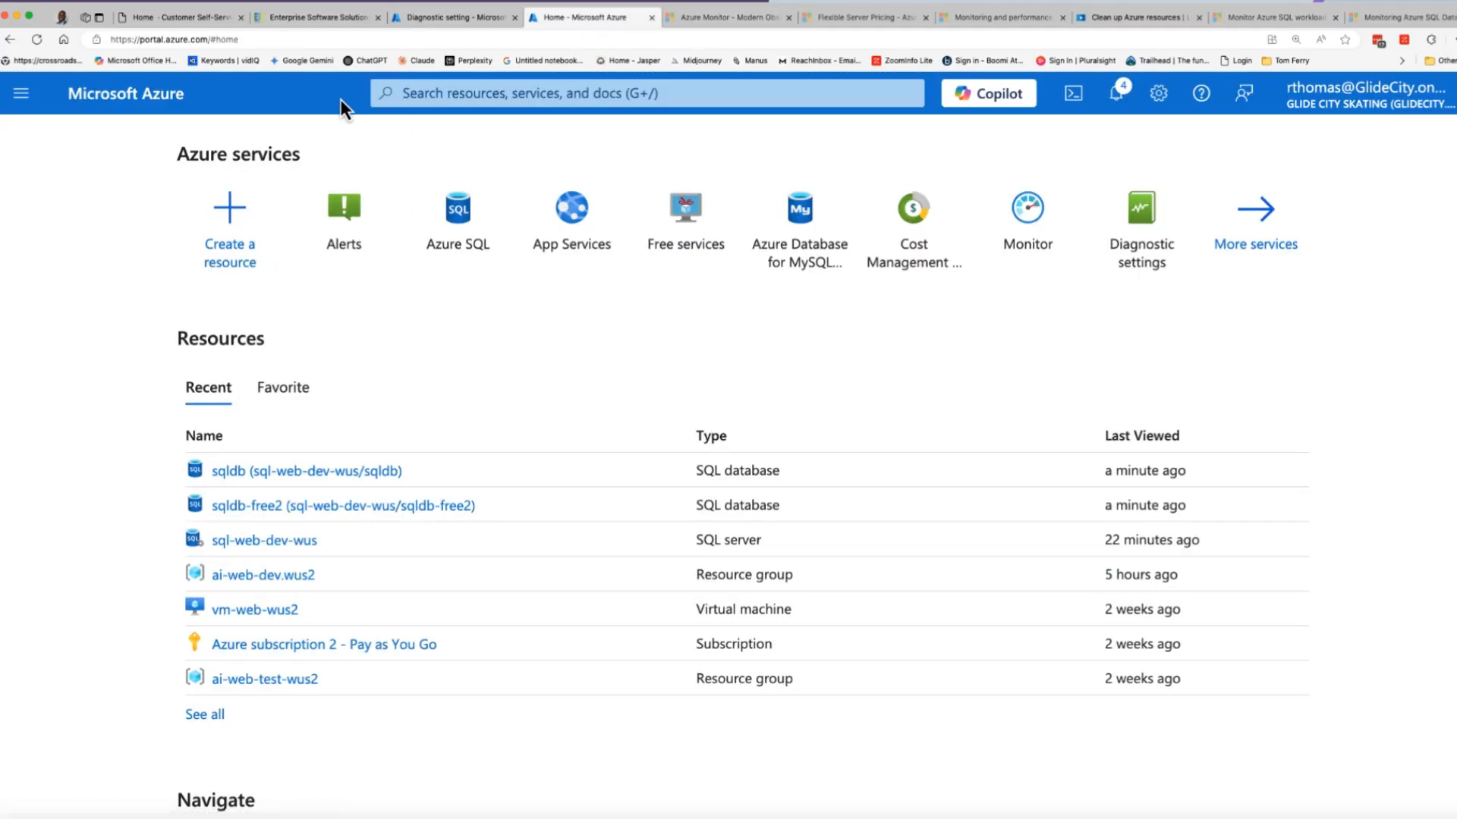
{"action": "key", "text": "super+Tab"}
{"action": "key", "text": "super+Tab"}
{"action": "key", "text": "super+Tab"}
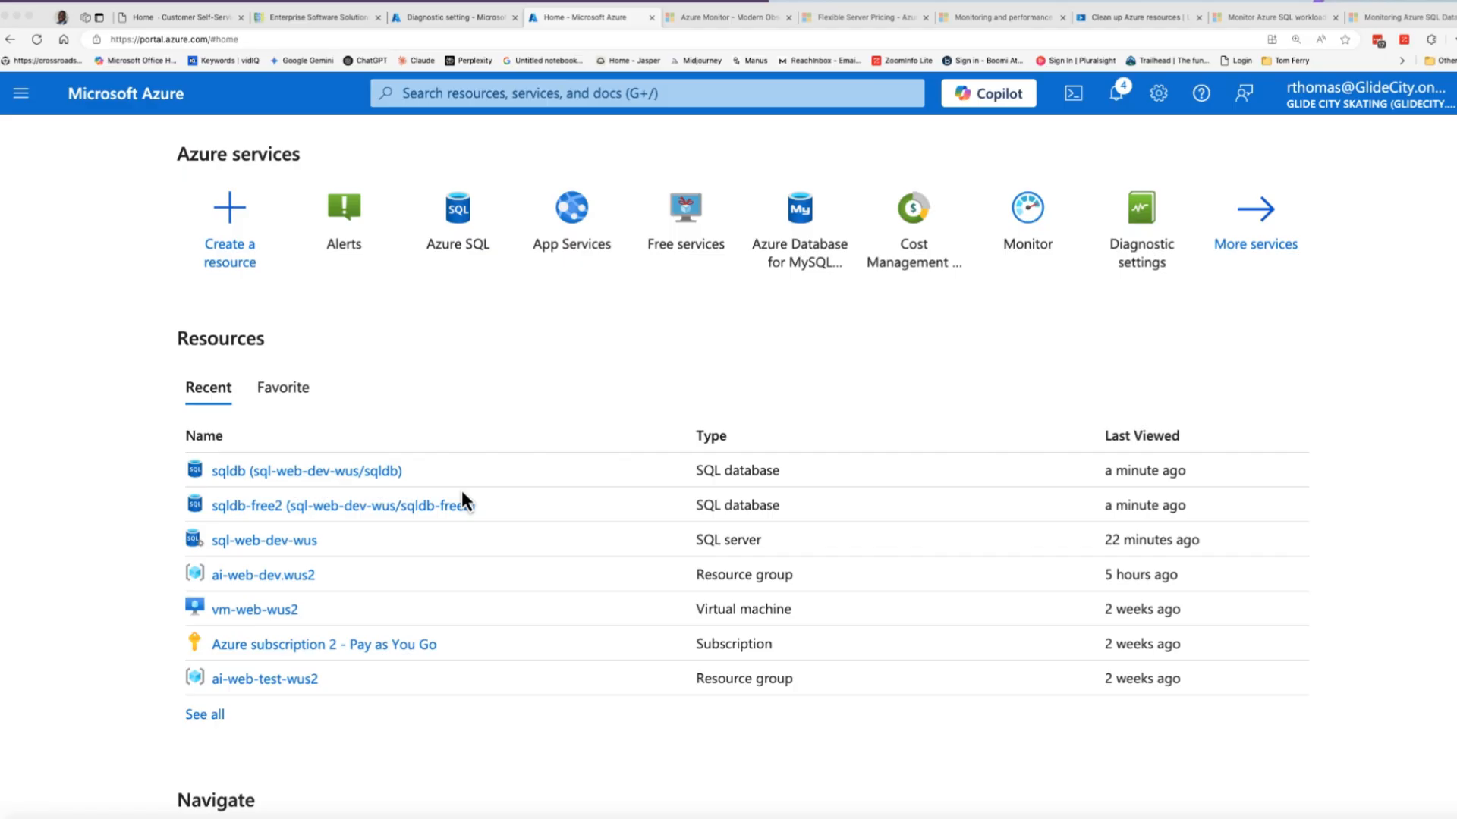
- Open the sqldb database from the Azure SQL resource list, widening the list's Resource type column on the way
{"action": "left_click", "coordinate": [425, 99]}
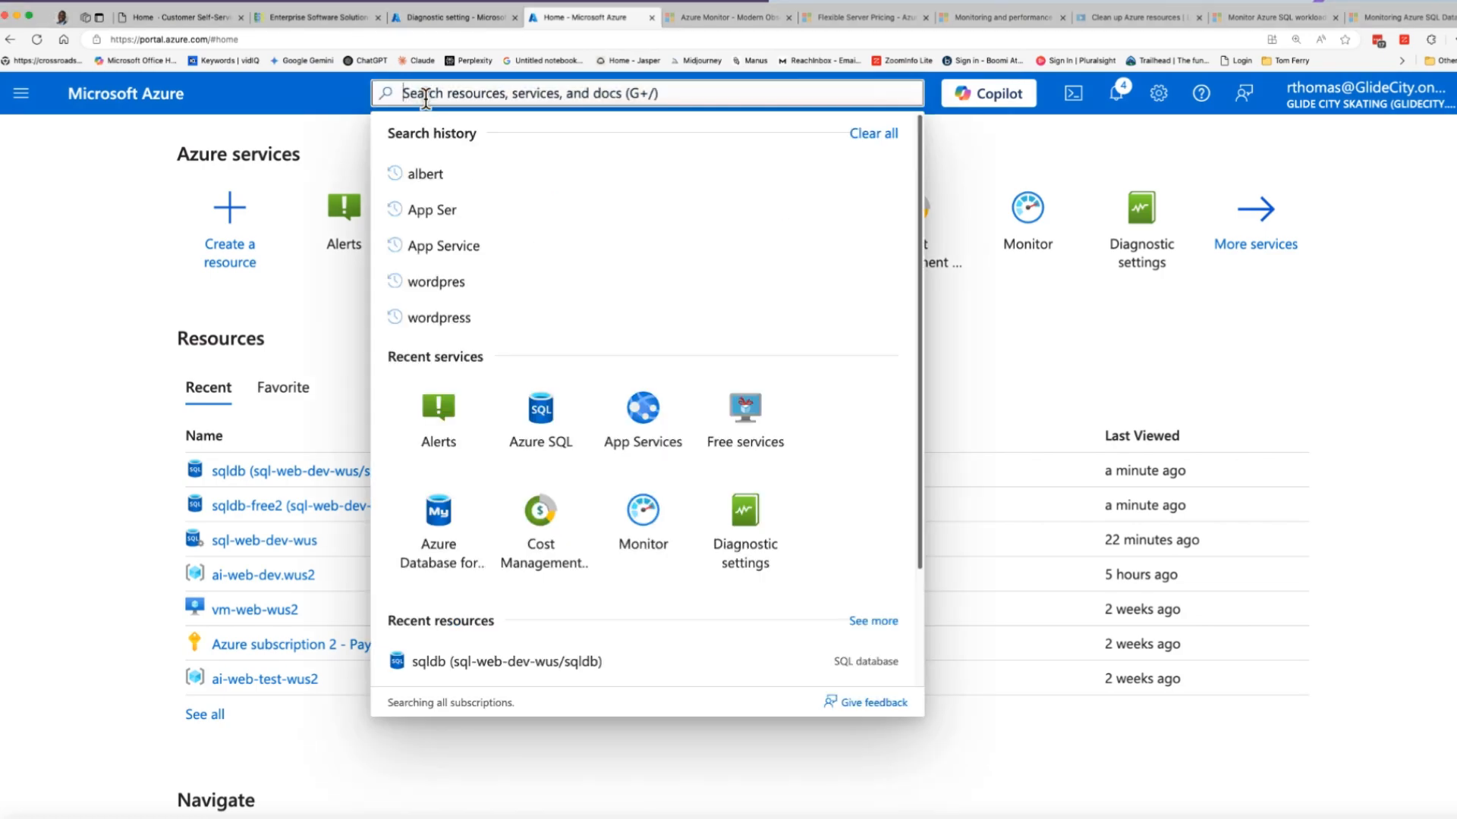
{"action": "left_click", "coordinate": [125, 228]}
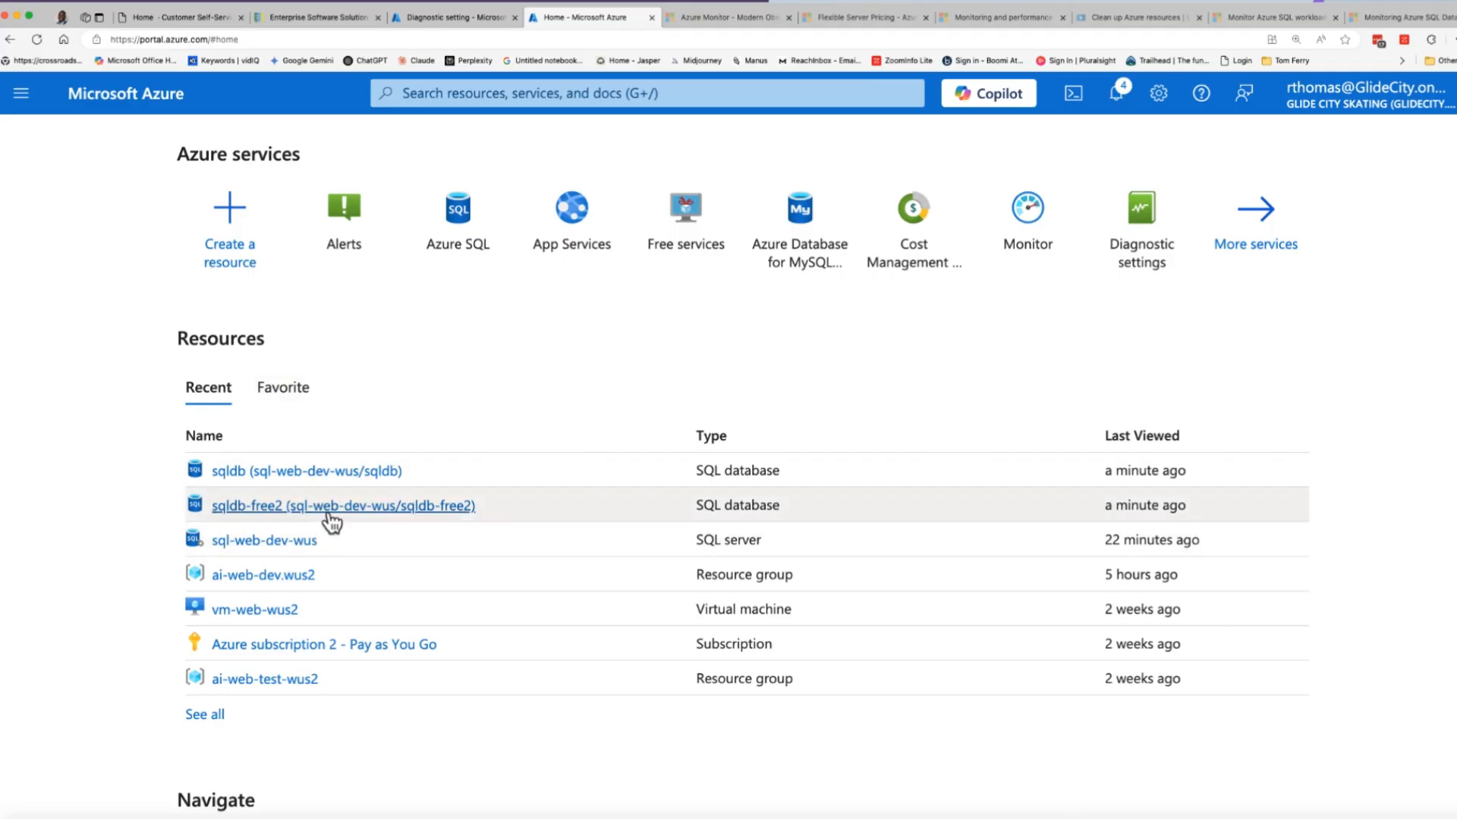
{"action": "left_click", "coordinate": [455, 241]}
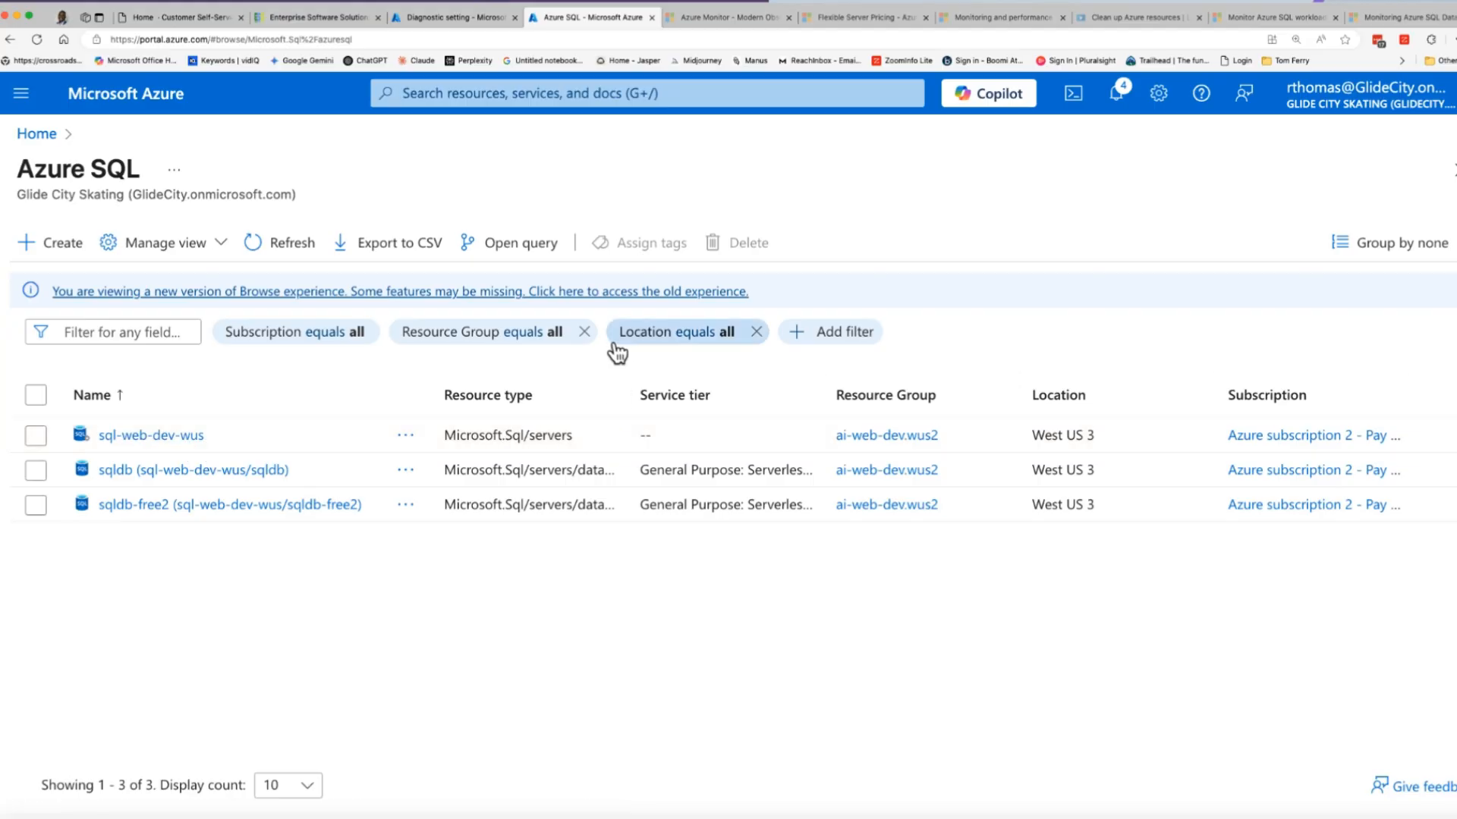
{"action": "left_click_drag", "start_coordinate": [621, 379], "coordinate": [675, 379]}
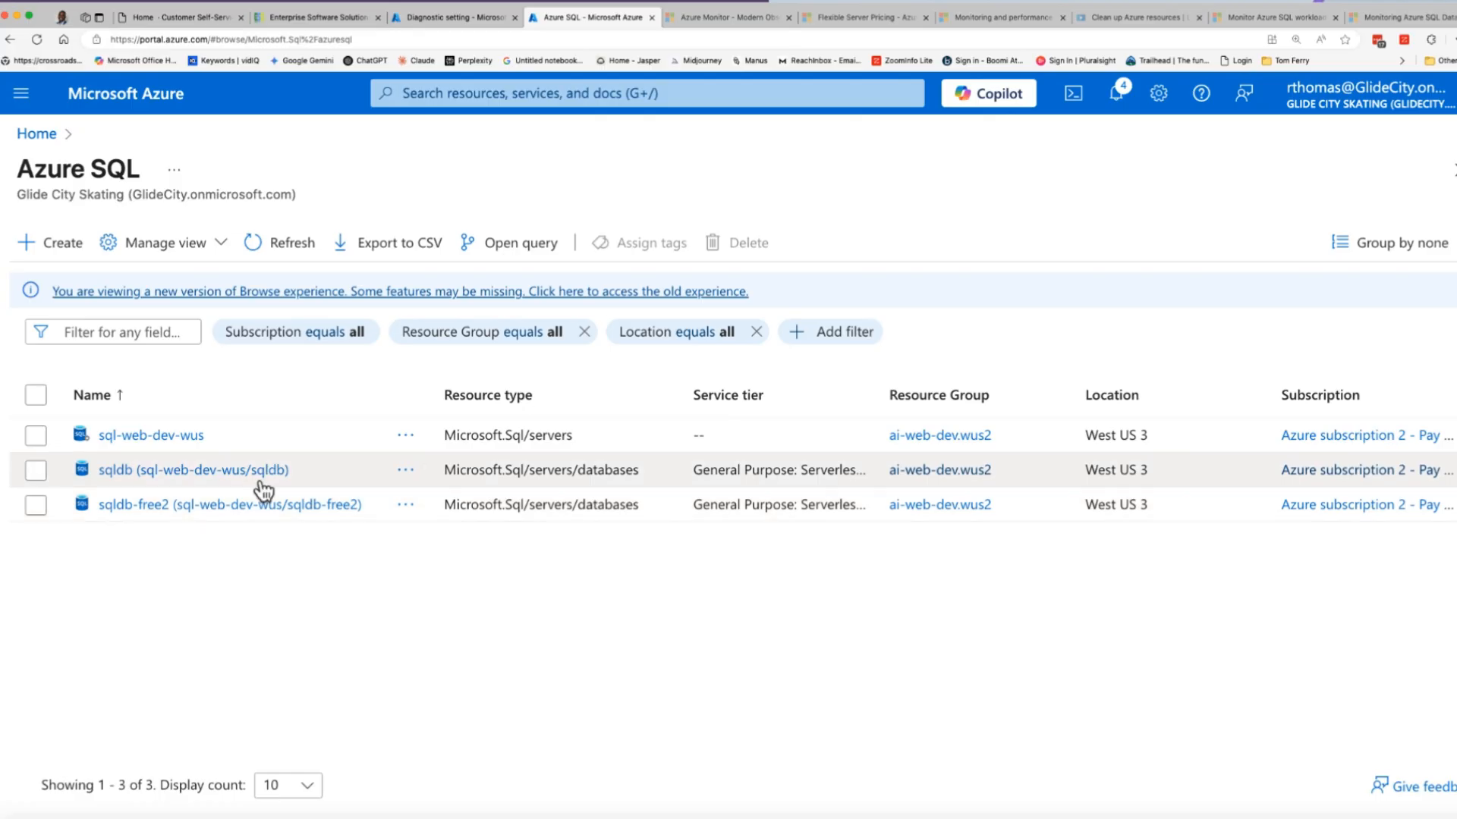
{"action": "left_click", "coordinate": [327, 474]}
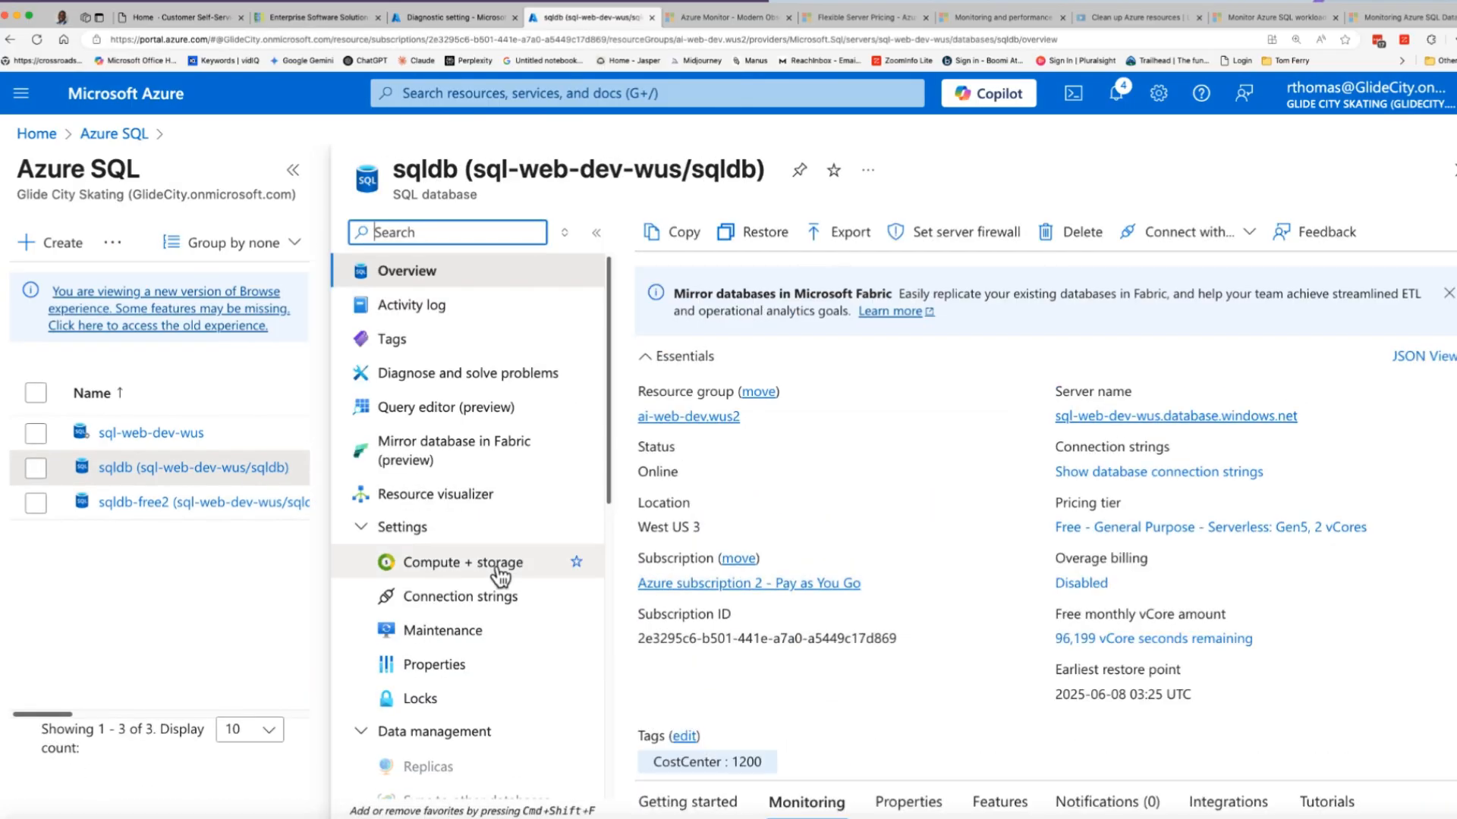
- Open the Metrics page of the sqldb database under Monitoring
{"action": "scroll", "coordinate": [543, 565], "scroll_direction": "down", "scroll_amount": 6}
{"action": "scroll", "coordinate": [498, 576], "scroll_direction": "down", "scroll_amount": 3}
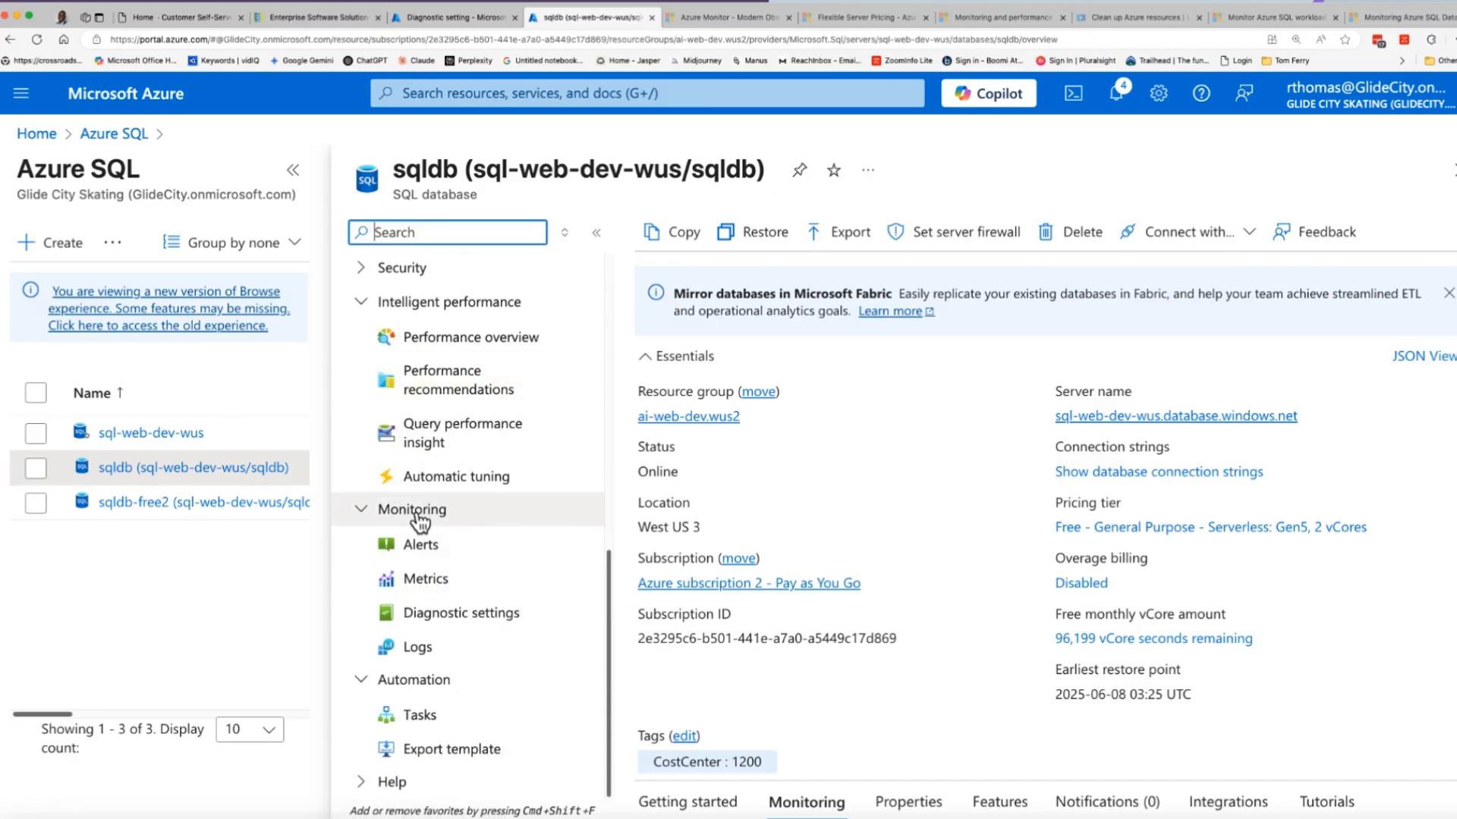
{"action": "left_click", "coordinate": [369, 521]}
{"action": "left_click", "coordinate": [370, 649]}
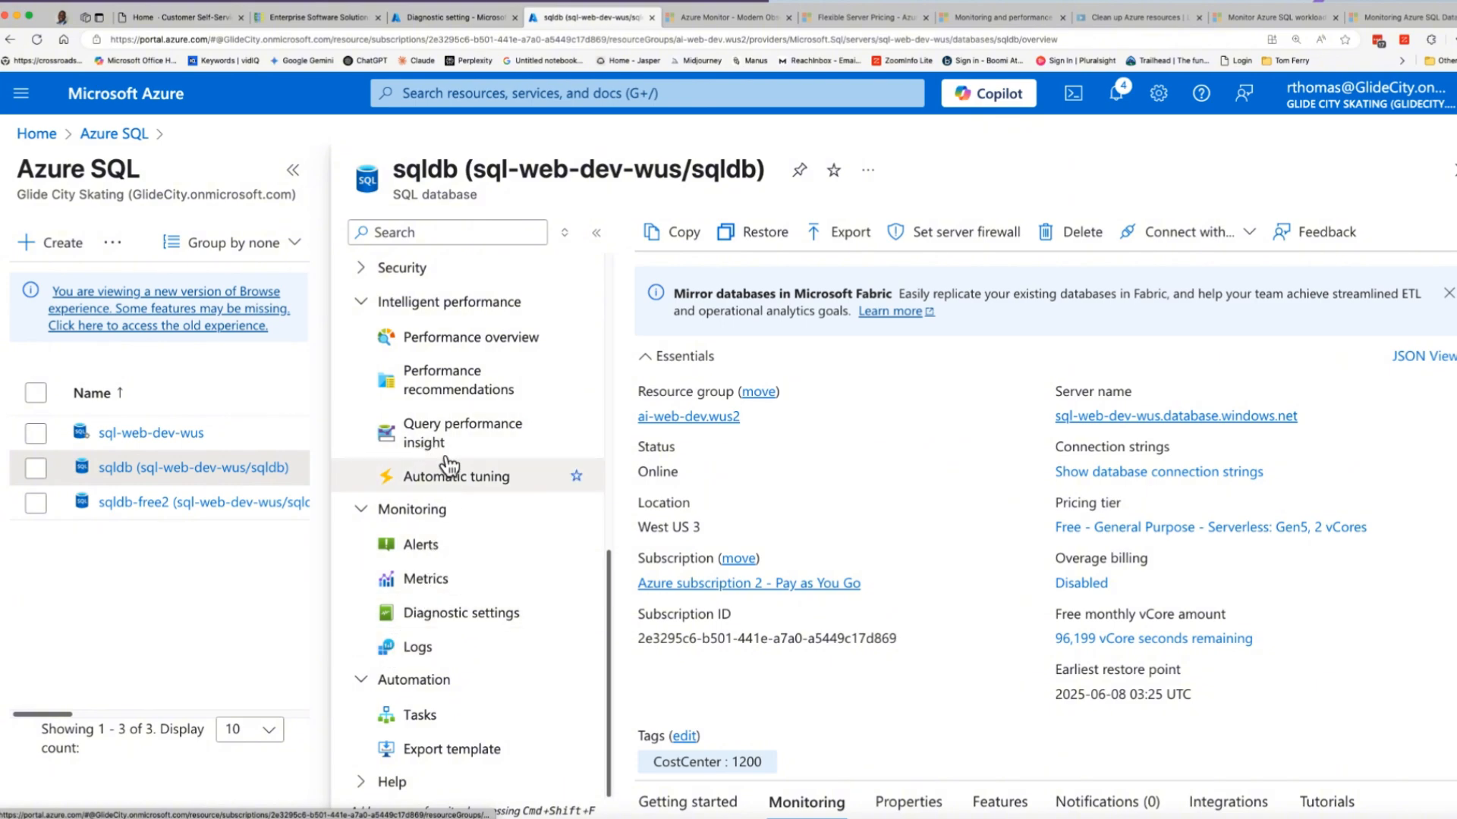
{"action": "left_click", "coordinate": [440, 584]}
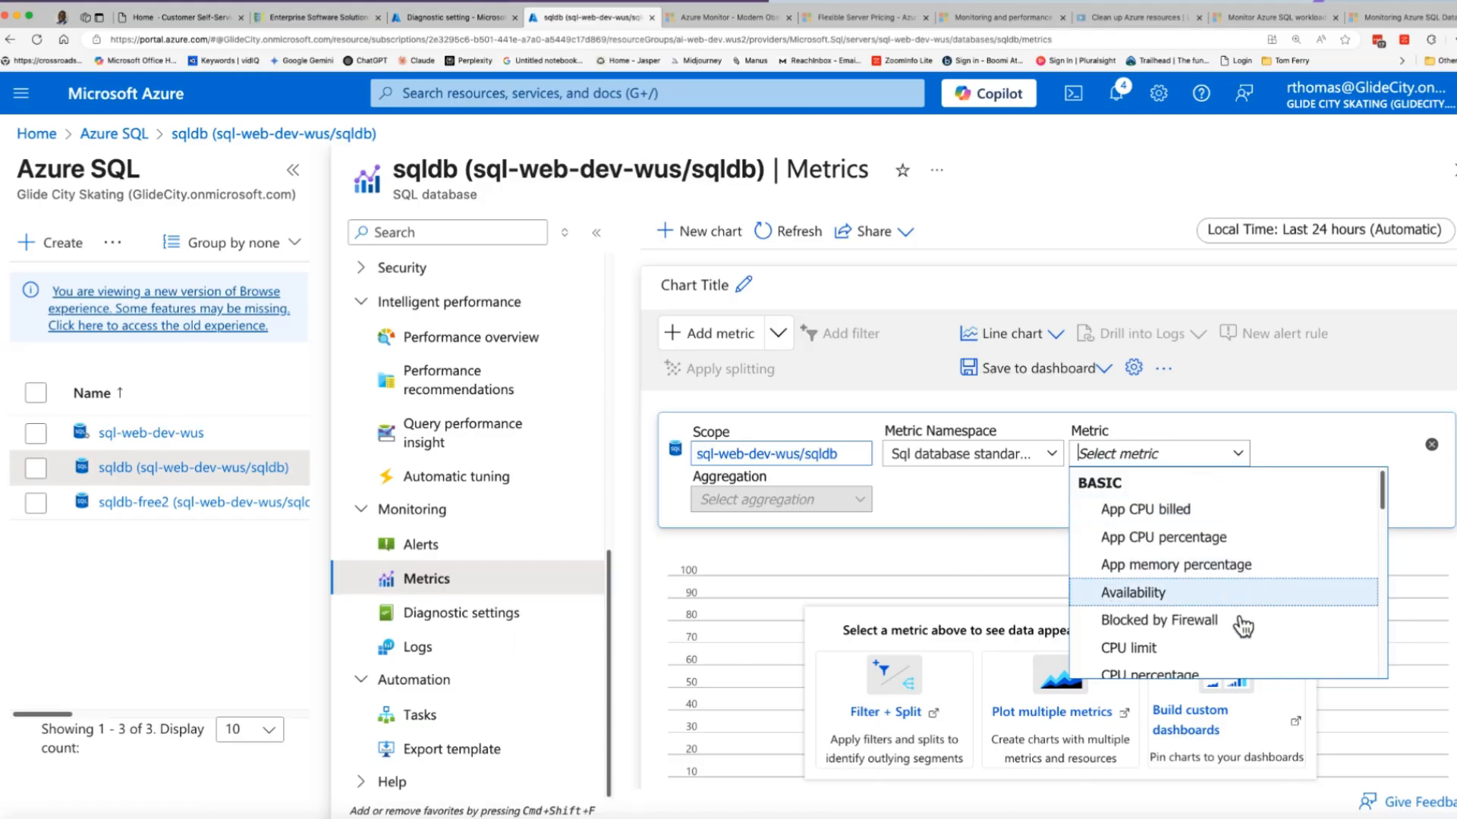
- Chart the CPU percentage metric for sqldb after browsing the available basic metrics
{"action": "scroll", "coordinate": [1244, 622], "scroll_direction": "down", "scroll_amount": 3}
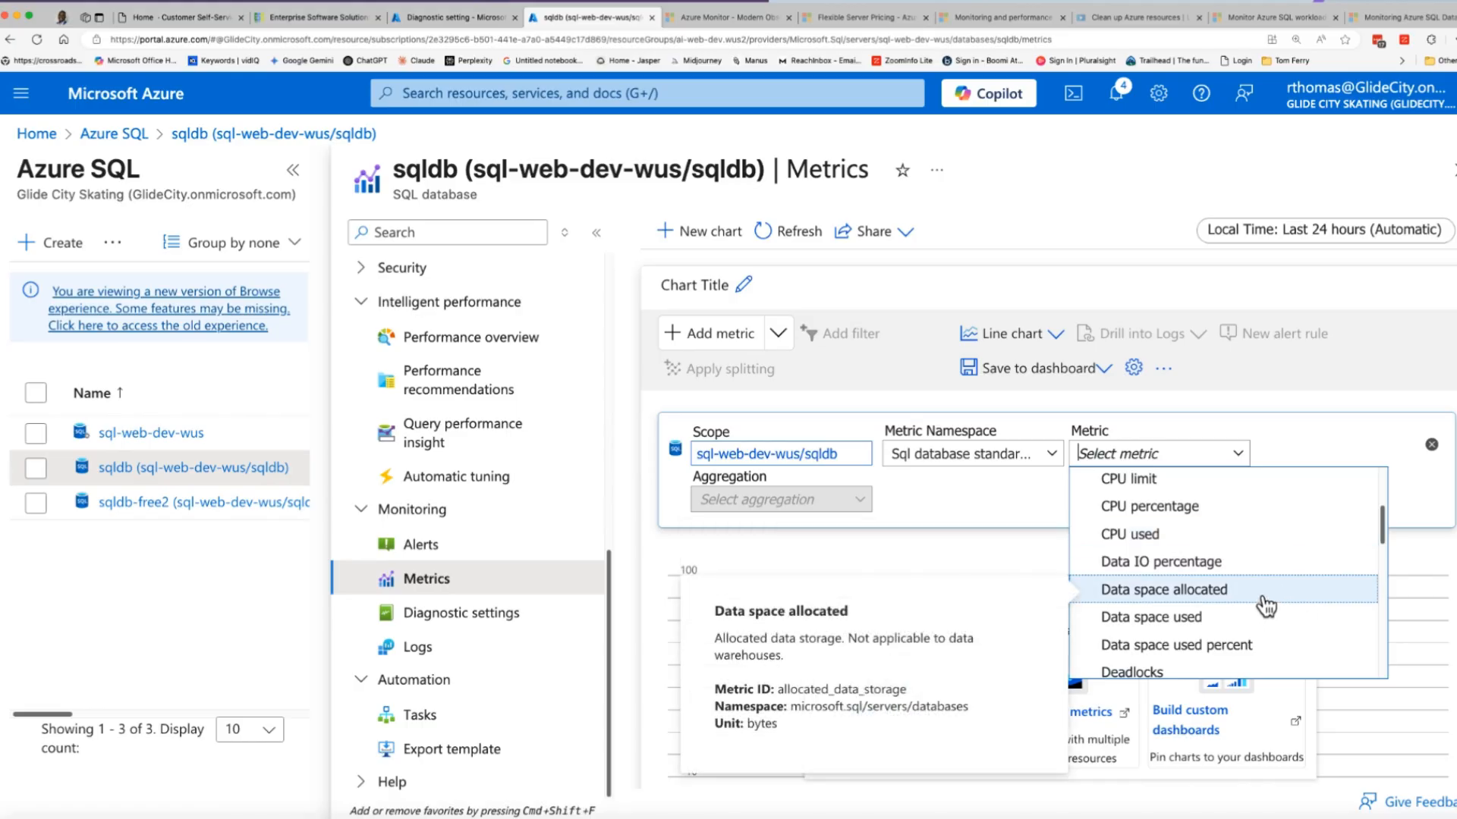
{"action": "left_click", "coordinate": [1235, 582]}
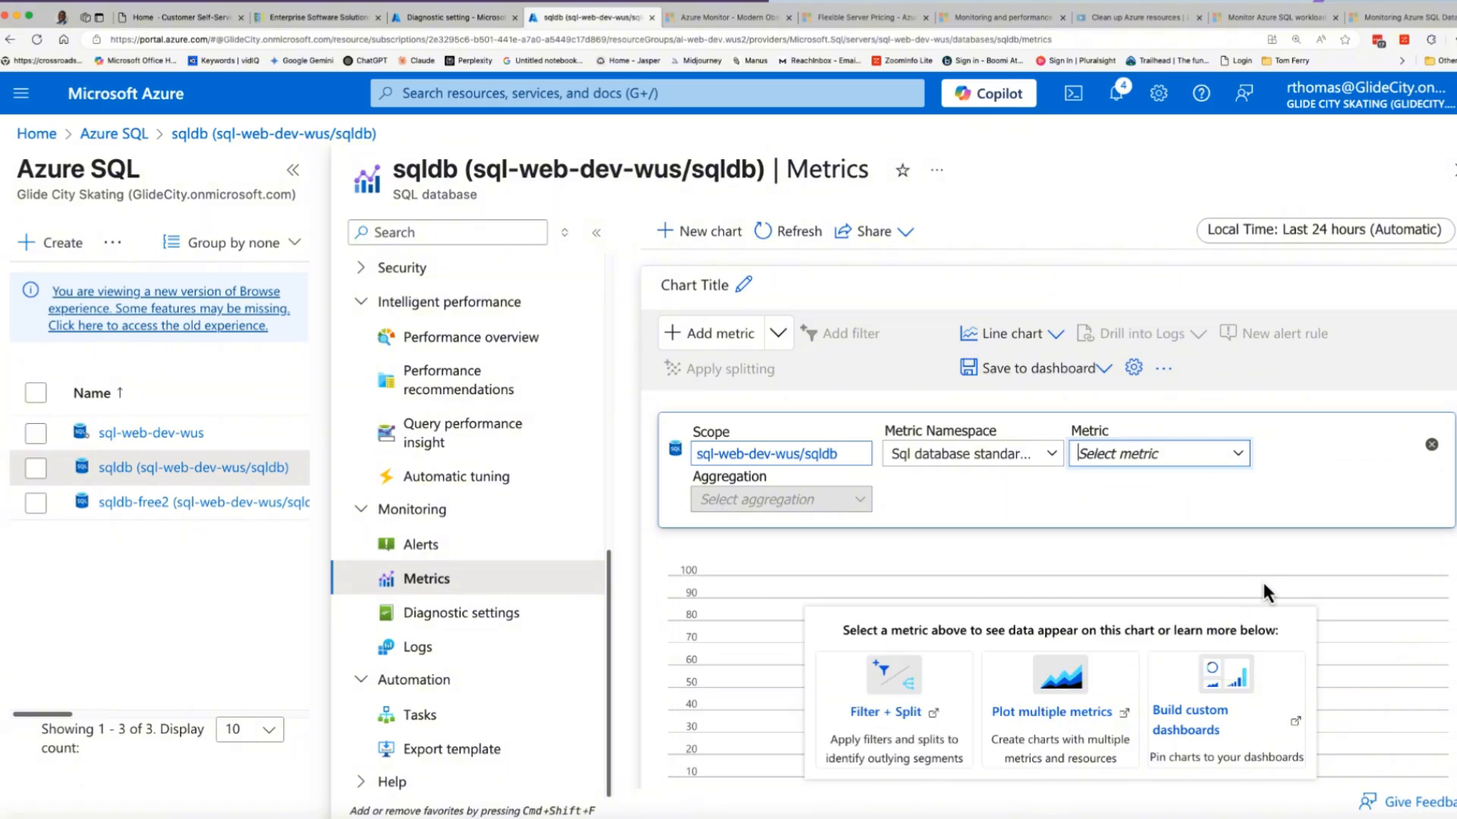
{"action": "left_click", "coordinate": [1236, 455]}
{"action": "key", "text": "Down"}
{"action": "key", "text": "Down"}
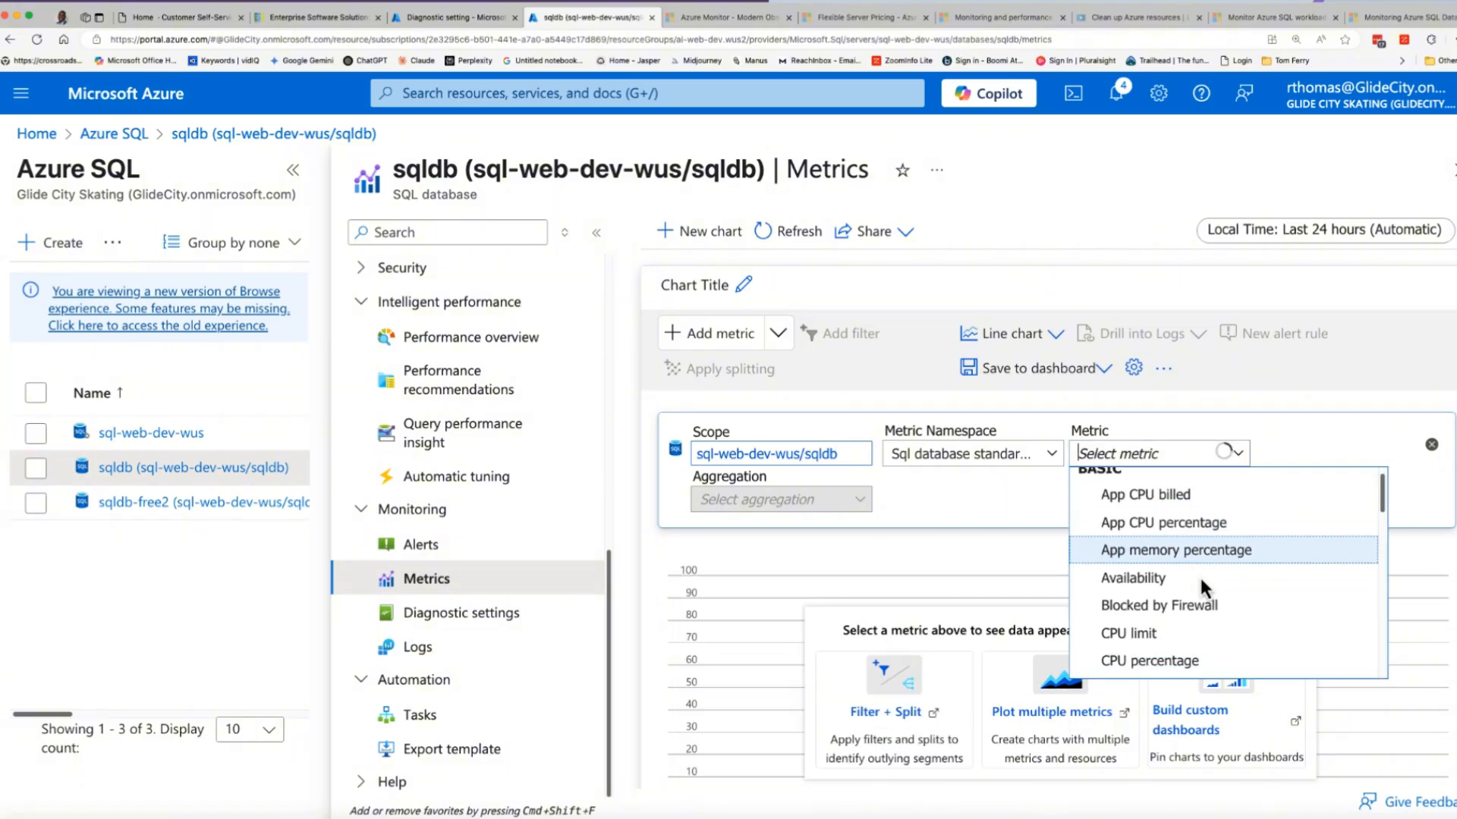
{"action": "scroll", "coordinate": [1200, 586], "scroll_direction": "down", "scroll_amount": 1}
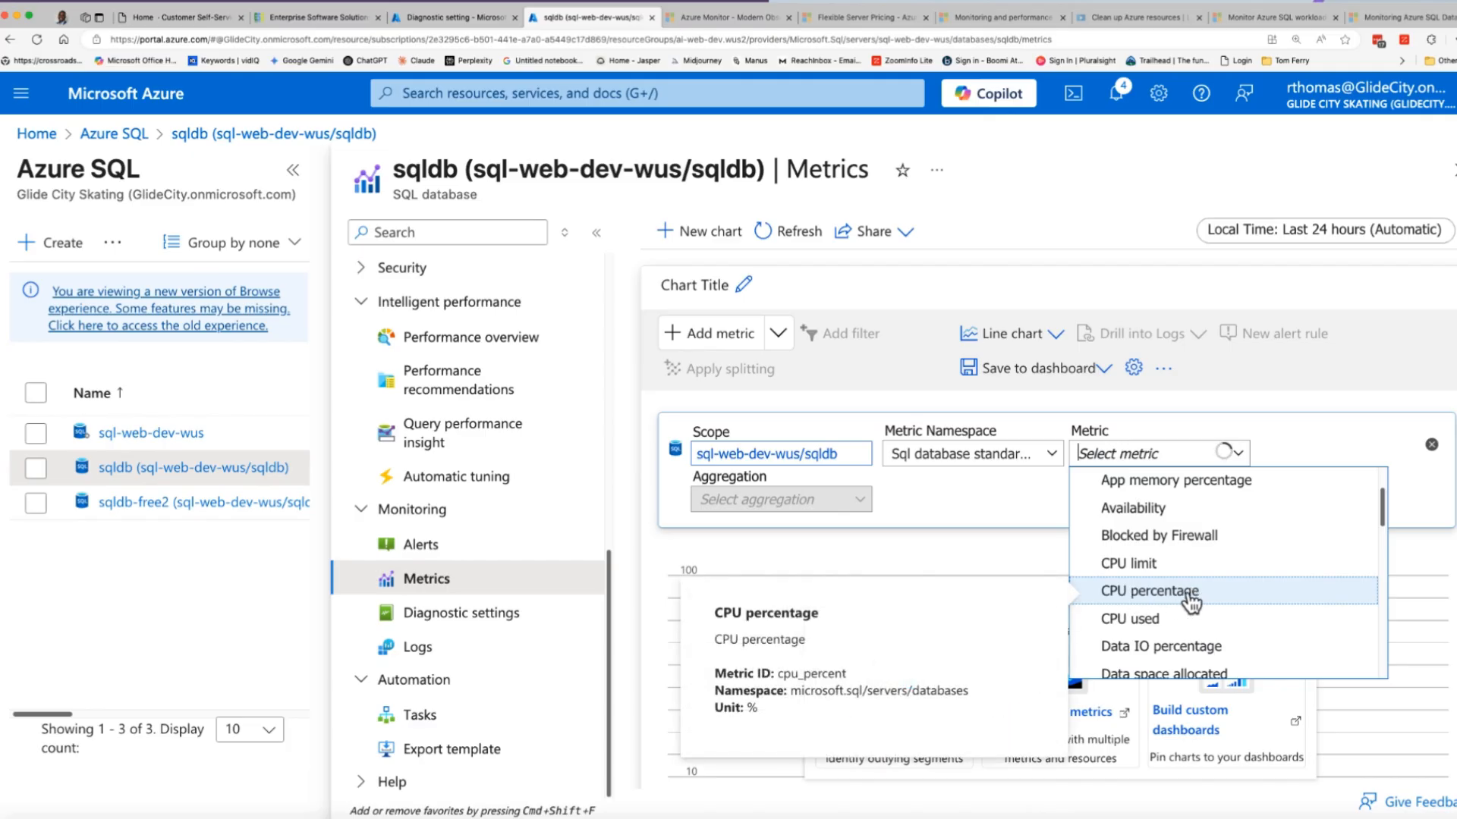
{"action": "left_click", "coordinate": [1190, 596]}
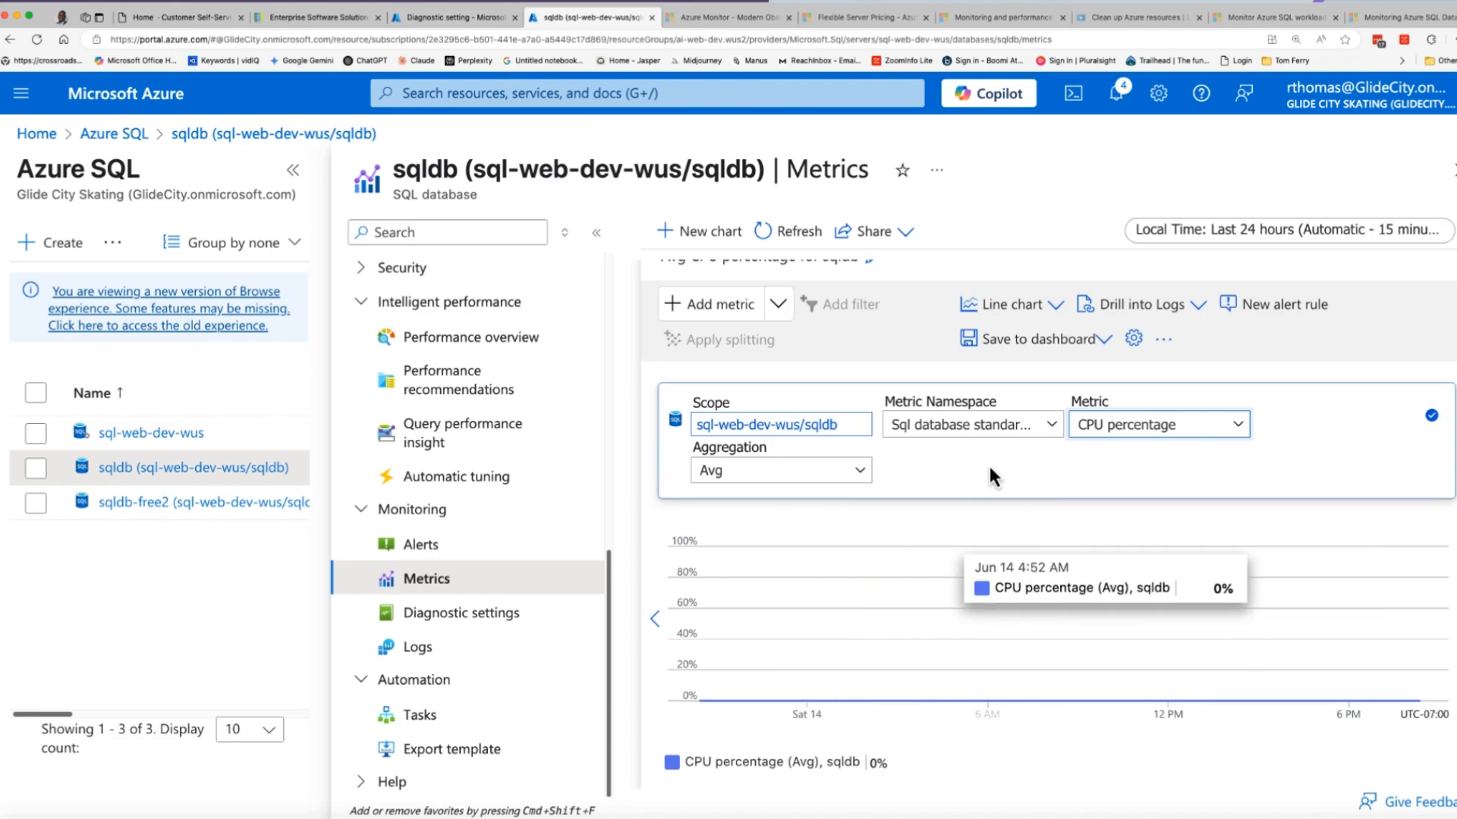
- Add Data IO percentage as a second metric on the sqldb chart and start another metric entry
{"action": "left_click", "coordinate": [1037, 425]}
{"action": "left_click", "coordinate": [1176, 461]}
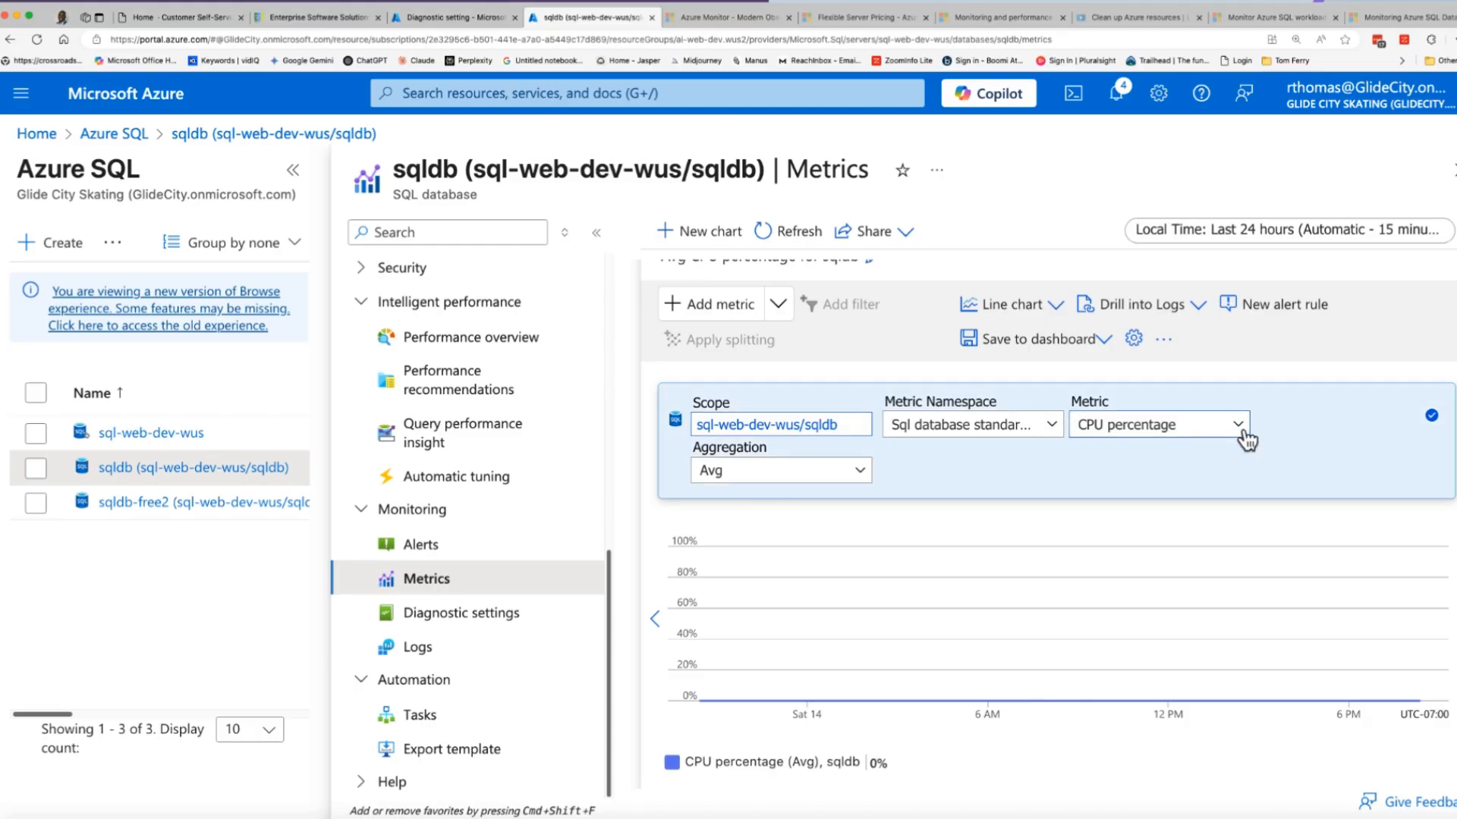
{"action": "left_click", "coordinate": [742, 327]}
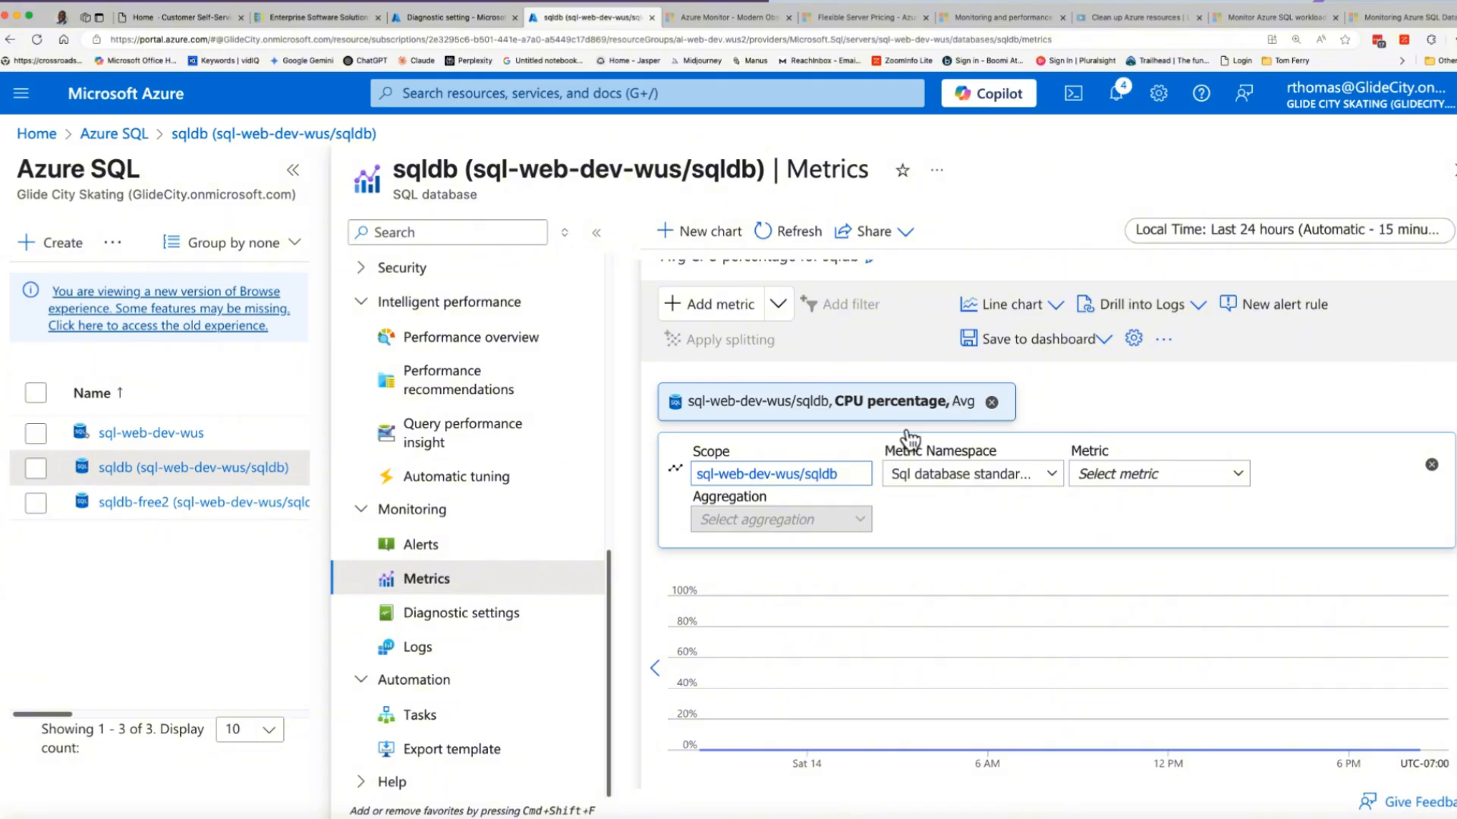
{"action": "left_click", "coordinate": [1214, 474]}
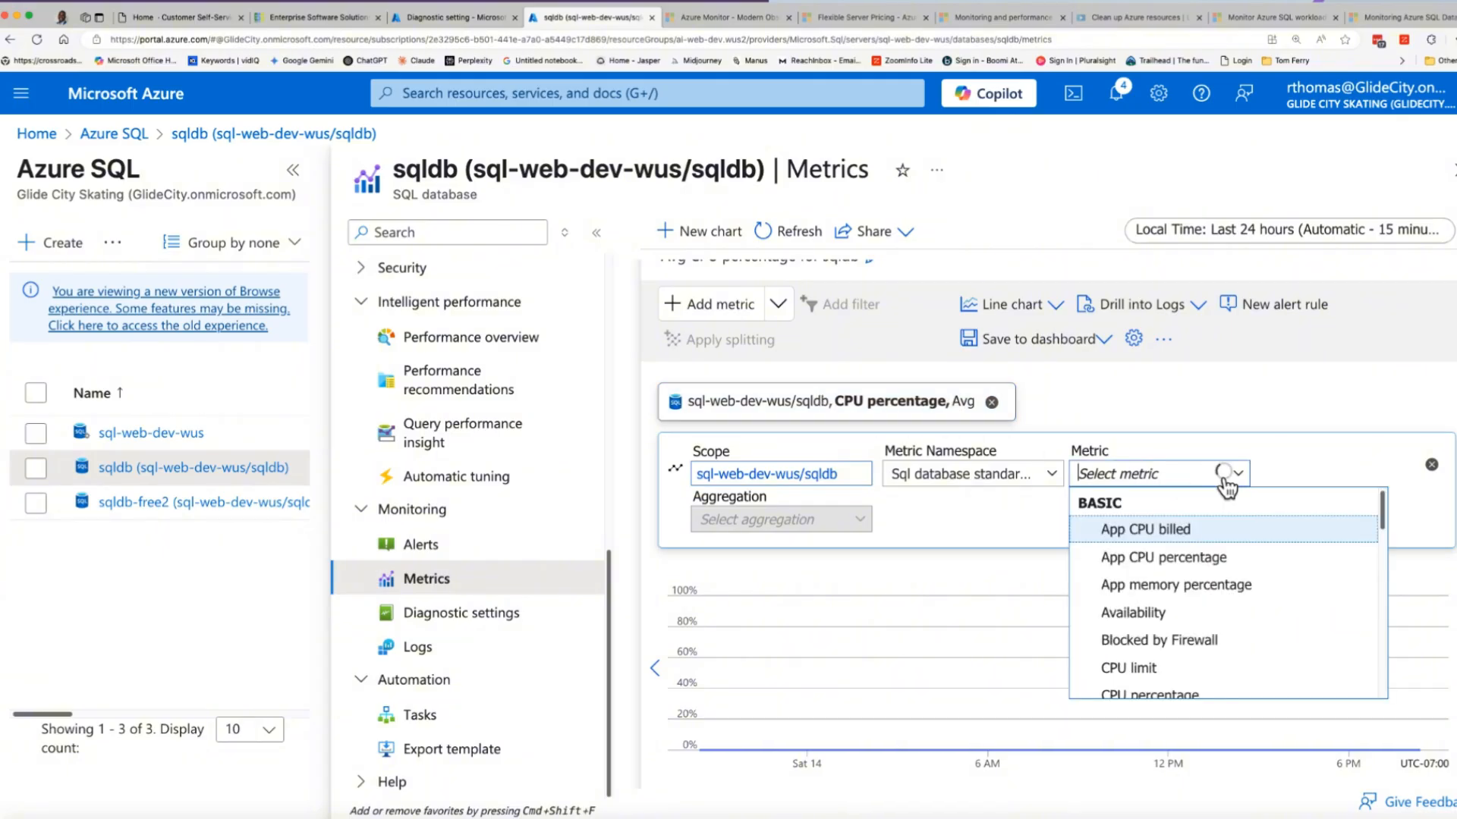
{"action": "scroll", "coordinate": [1196, 608], "scroll_direction": "down", "scroll_amount": 1}
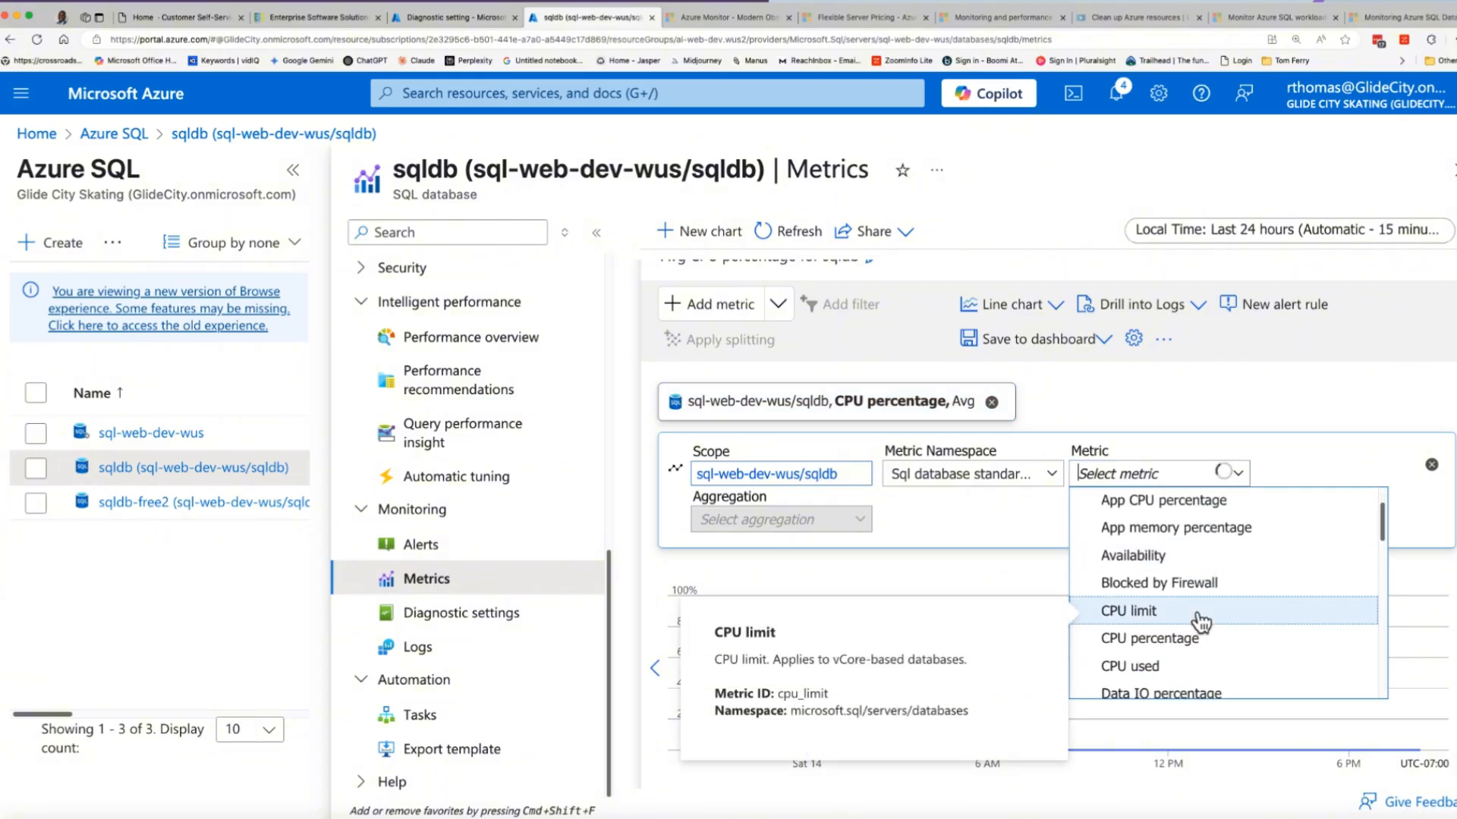
{"action": "scroll", "coordinate": [1198, 610], "scroll_direction": "down", "scroll_amount": 2}
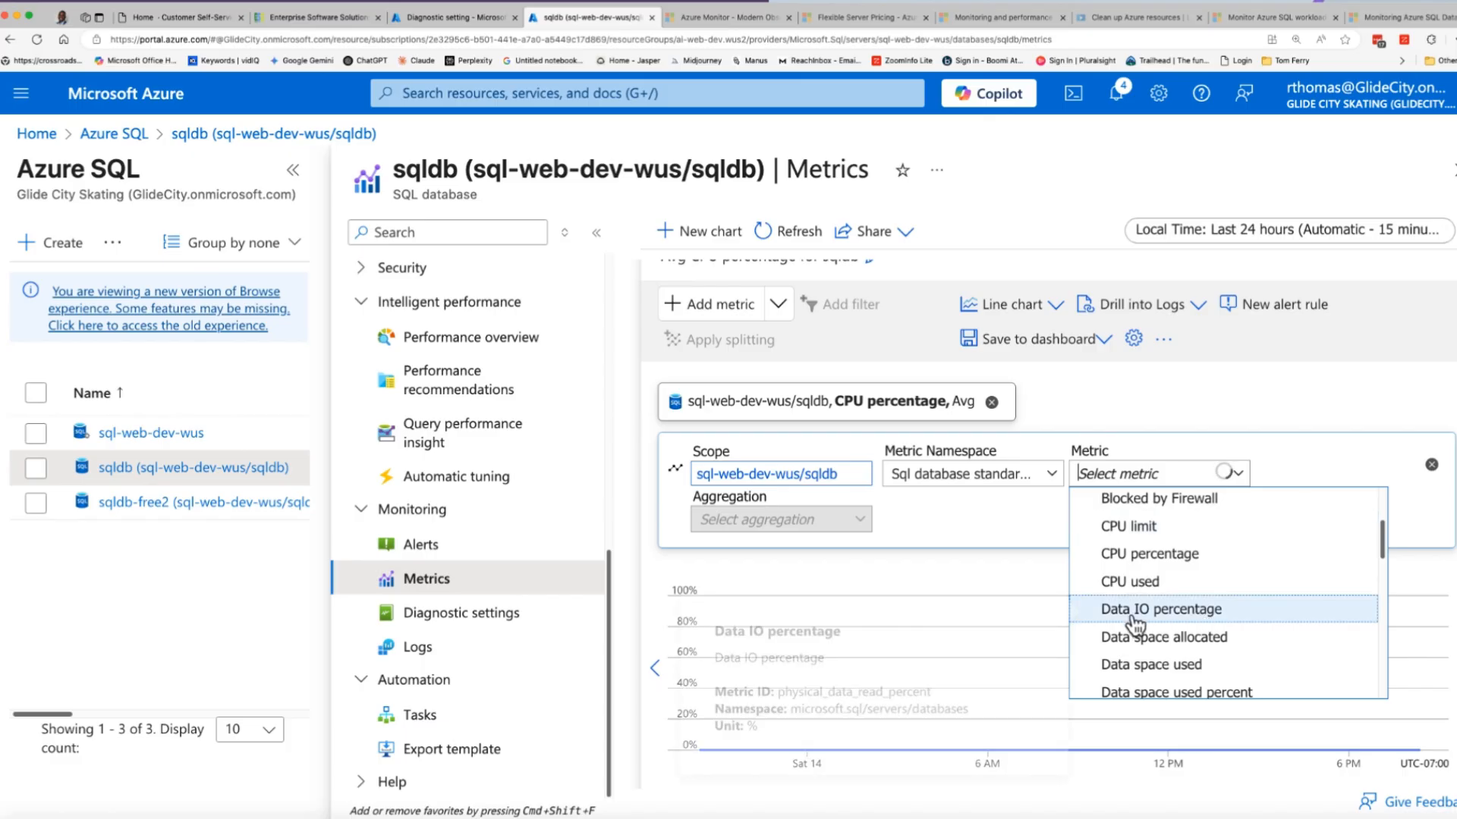
{"action": "left_click", "coordinate": [1197, 614]}
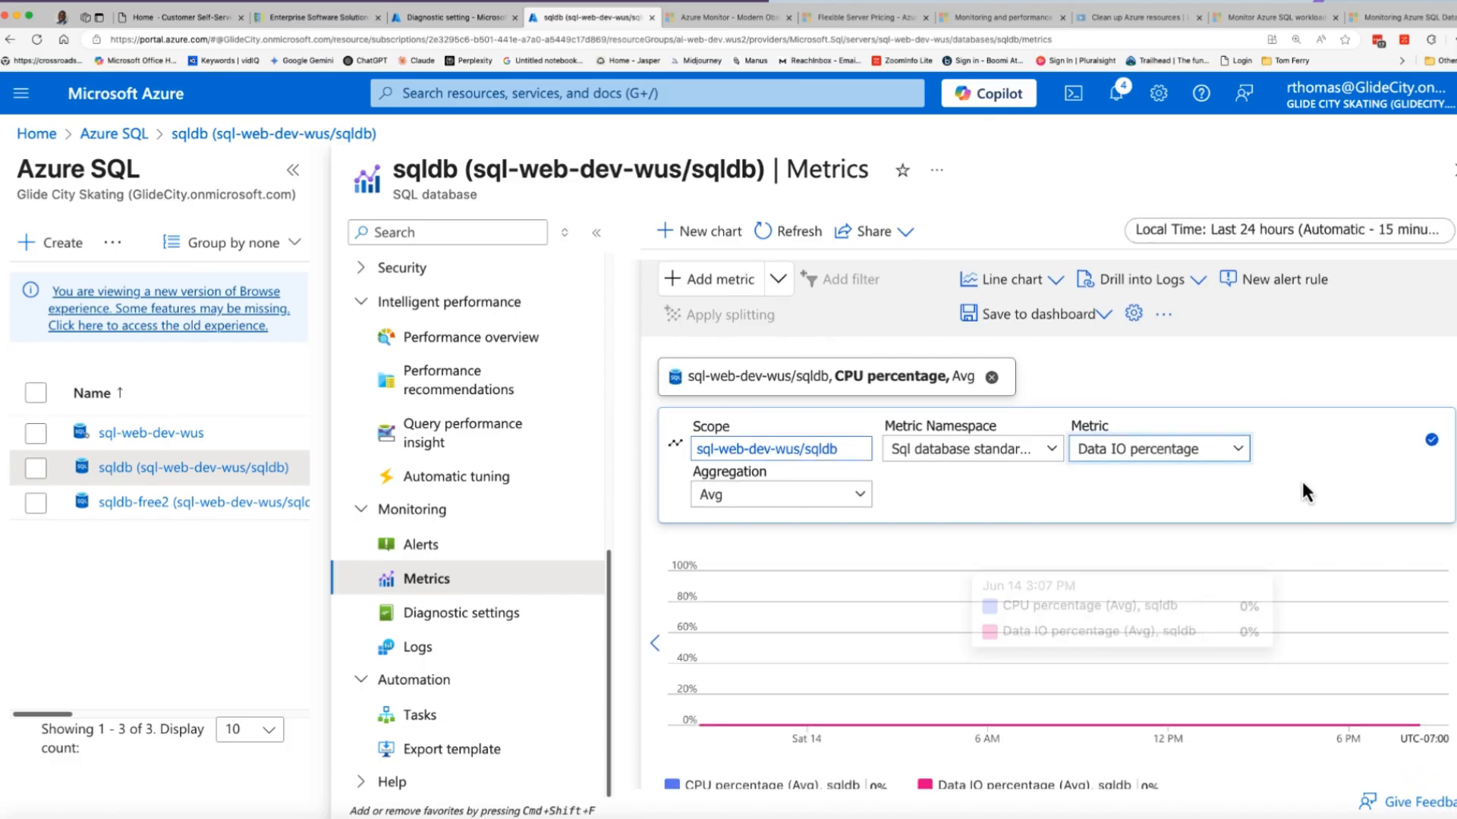
{"action": "left_click", "coordinate": [709, 280]}
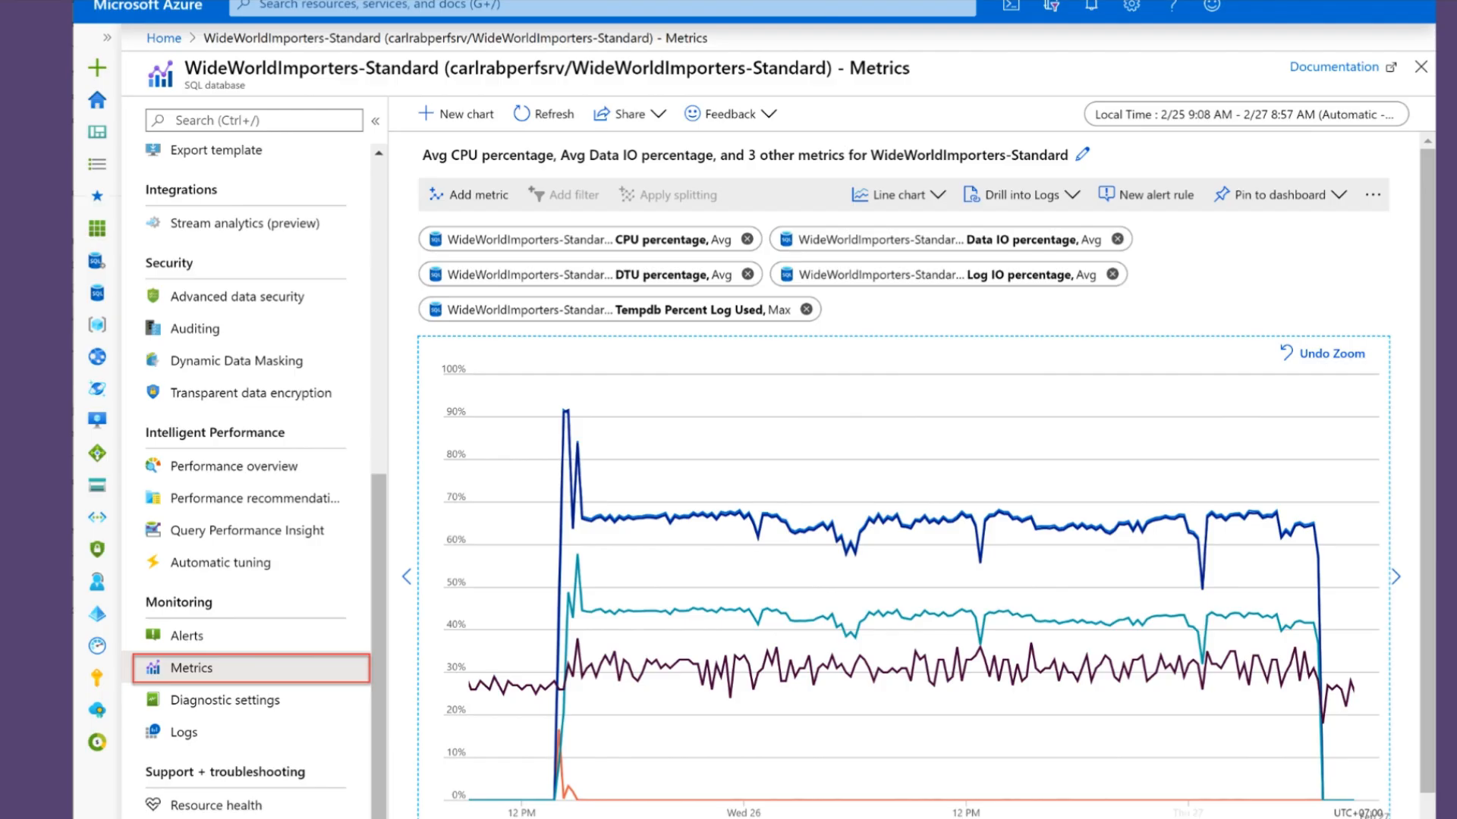
- Start a new alert rule from the sqldb database's Alerts page with CPU percentage as its signal
{"action": "key", "text": "super+Tab"}
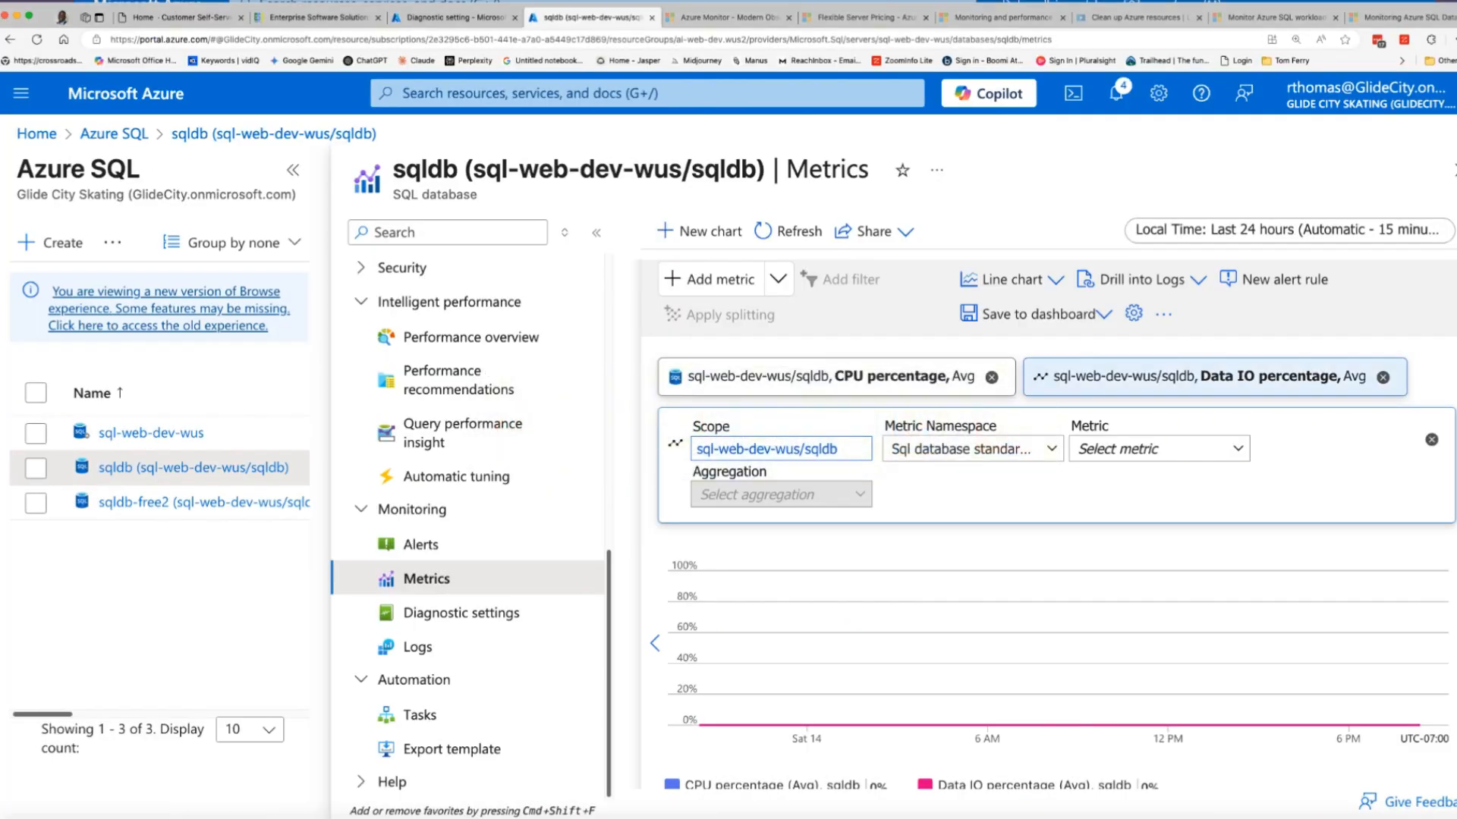
{"action": "left_click", "coordinate": [481, 548]}
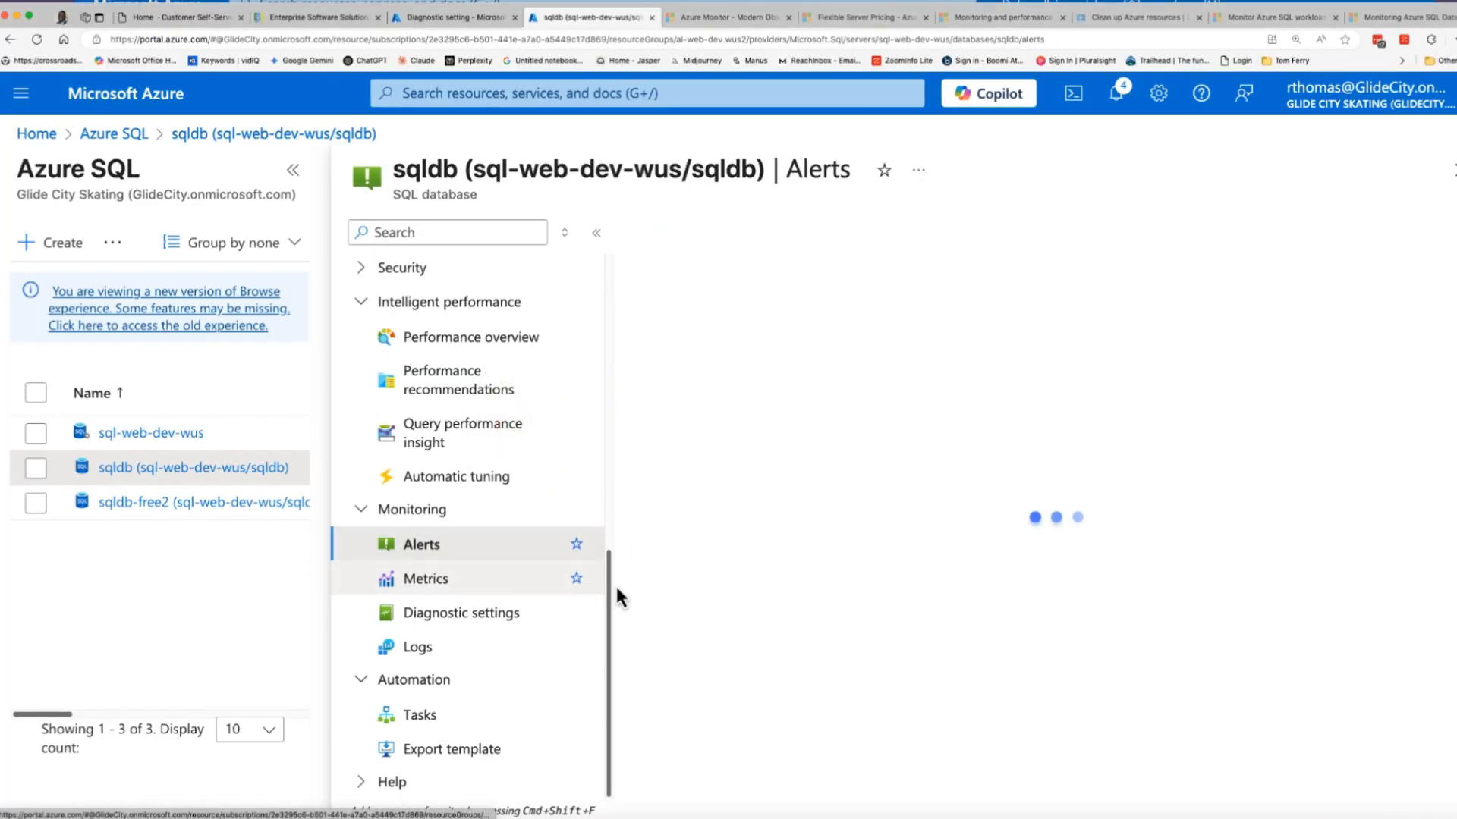
{"action": "left_click", "coordinate": [756, 599]}
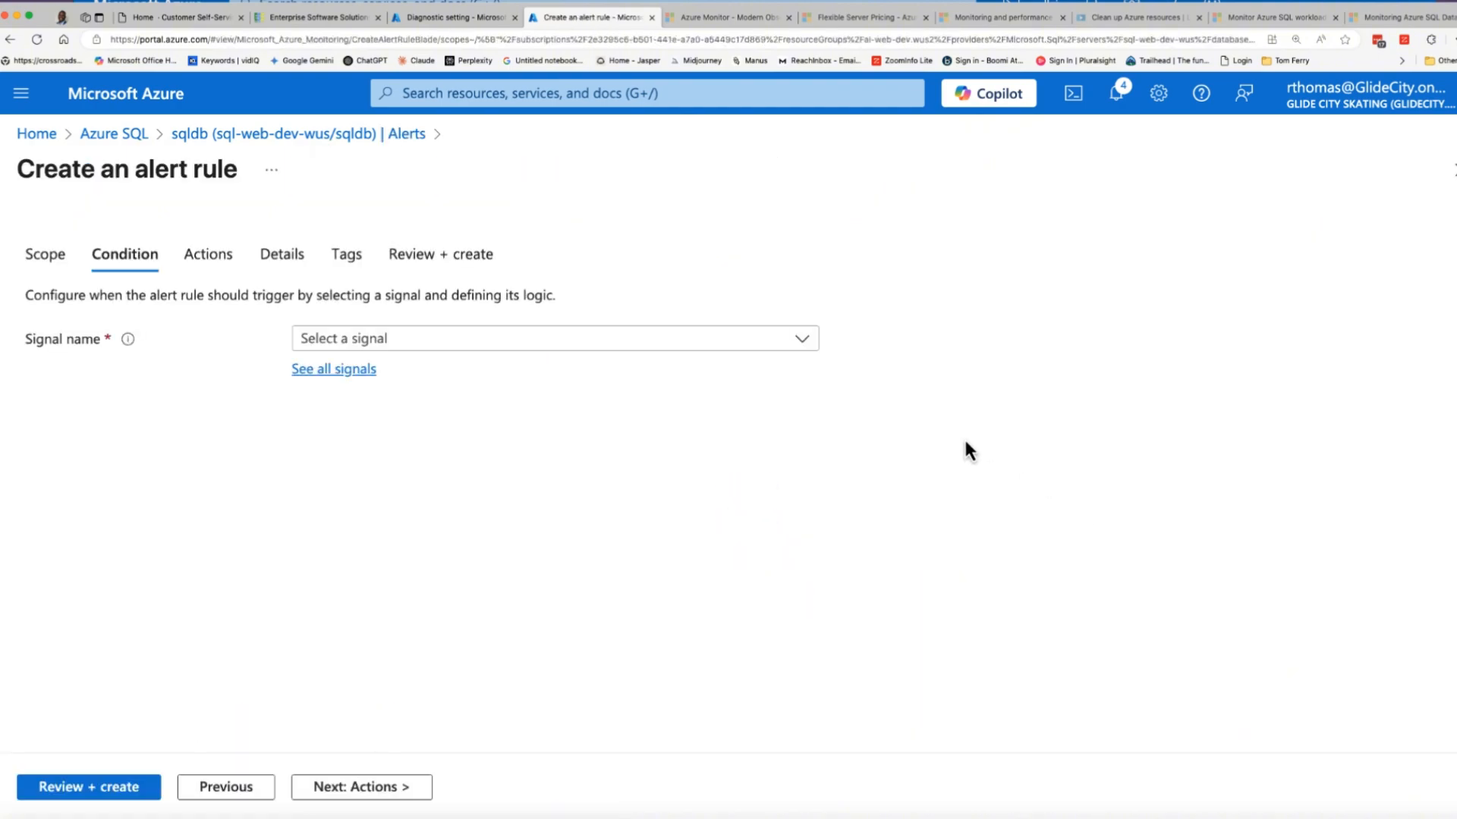
{"action": "left_click", "coordinate": [459, 343]}
{"action": "left_click", "coordinate": [353, 439]}
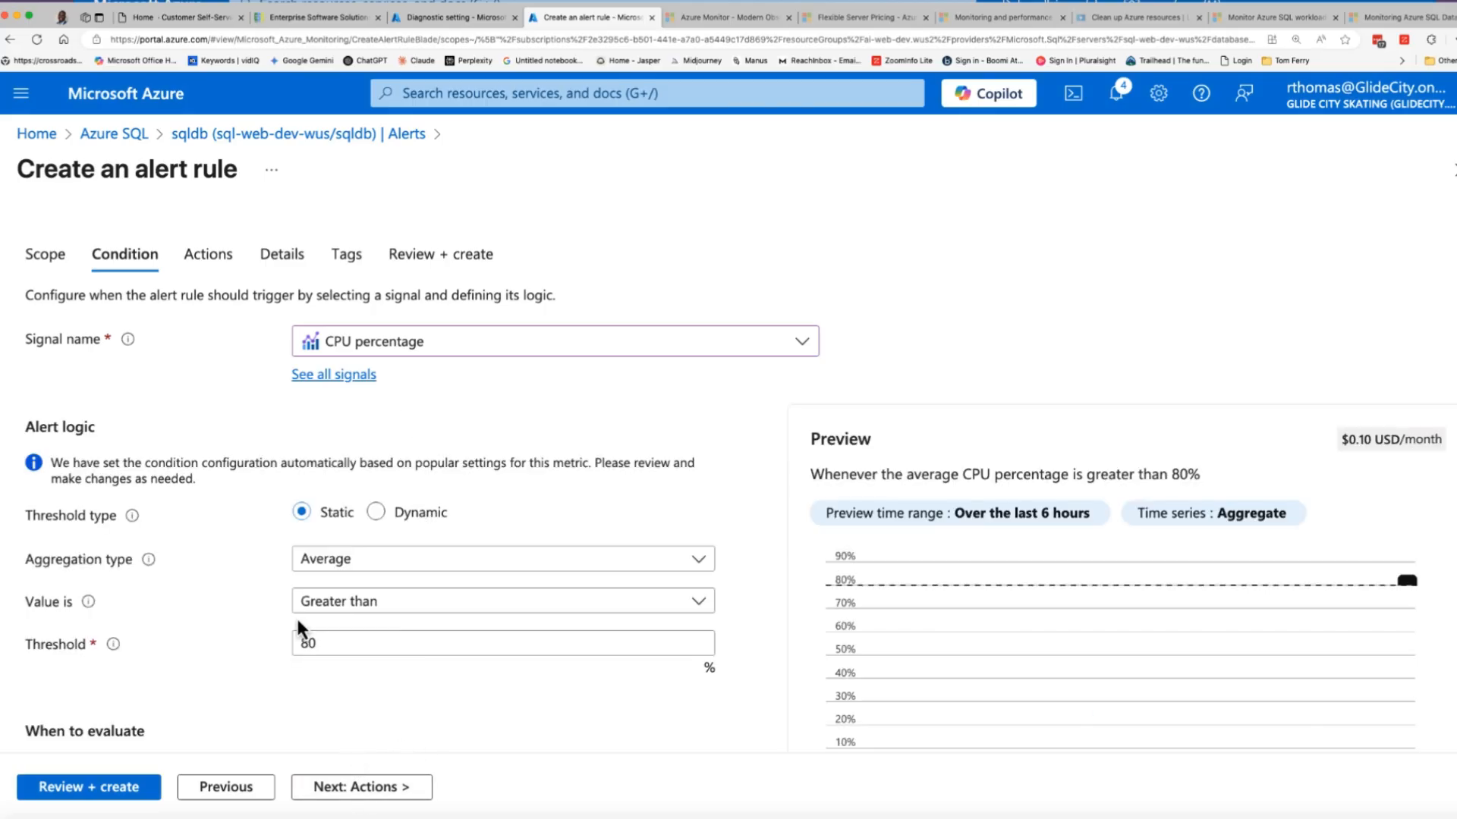
- Set the alert condition to trigger when the average CPU percentage is greater than or equal to 81%
{"action": "left_click", "coordinate": [322, 644]}
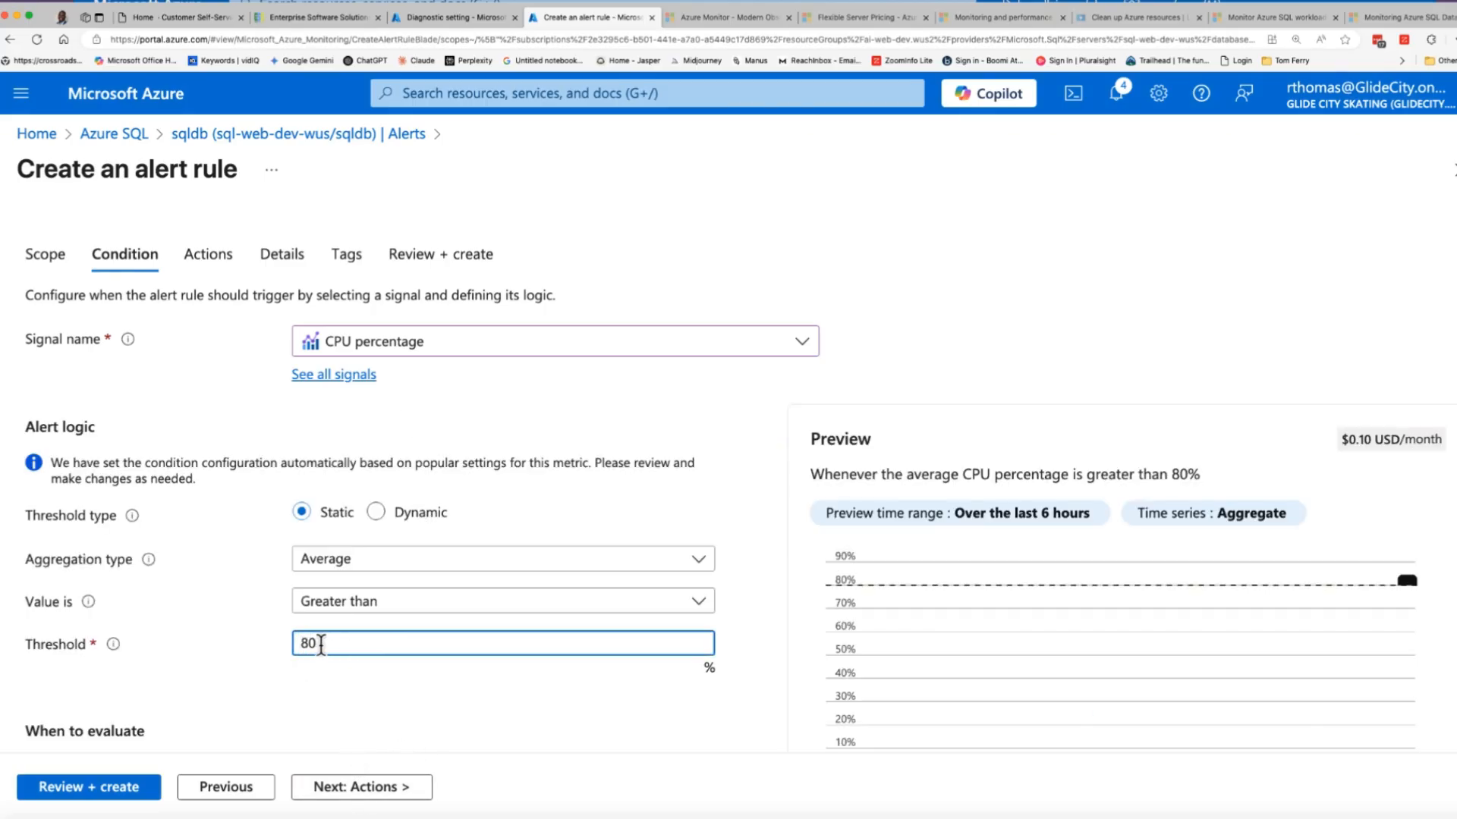
{"action": "left_click_drag", "start_coordinate": [312, 644], "coordinate": [290, 653]}
{"action": "type", "text": "81"}
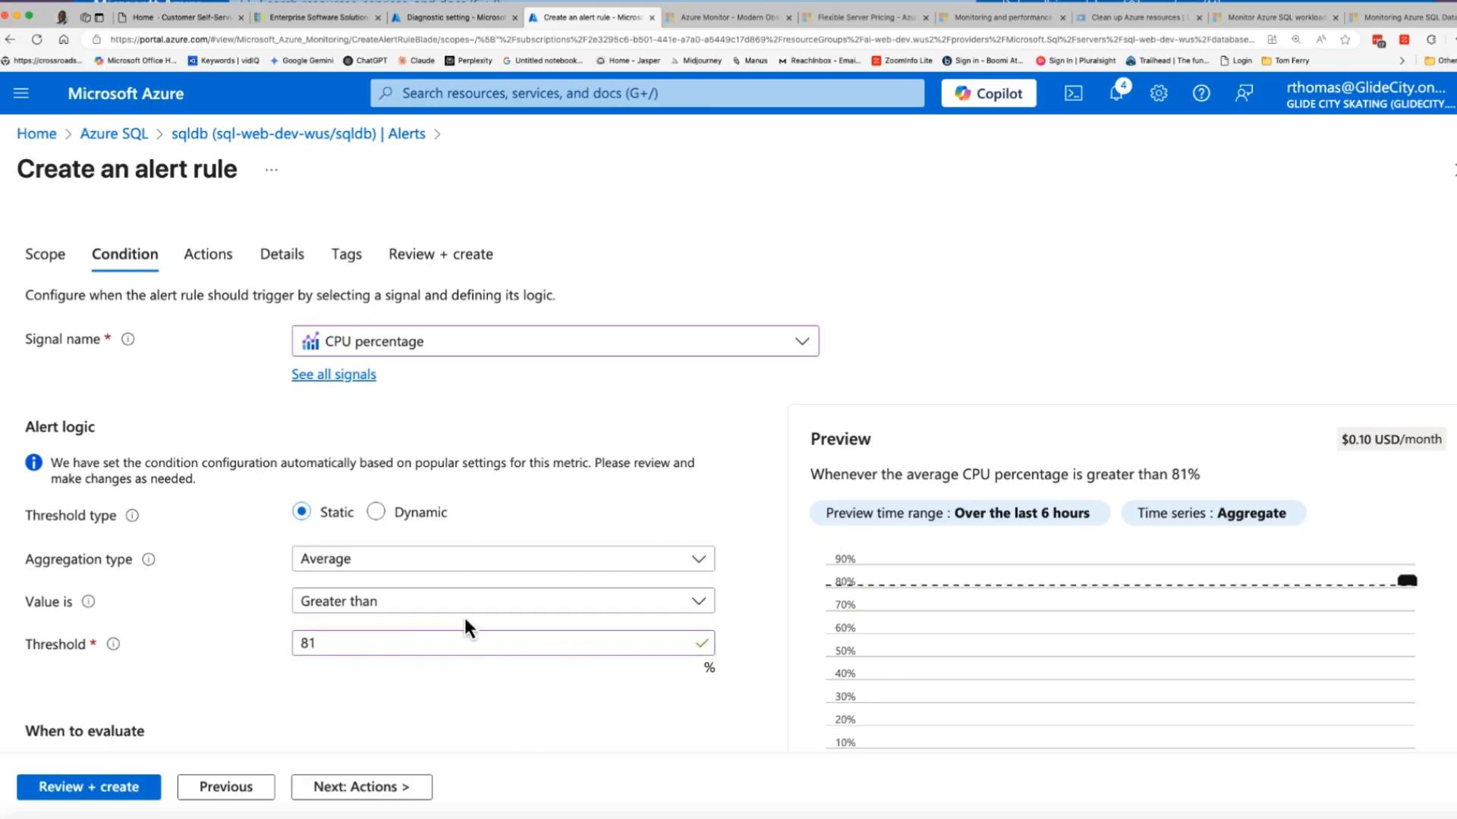
{"action": "left_click", "coordinate": [461, 605]}
{"action": "left_click", "coordinate": [424, 667]}
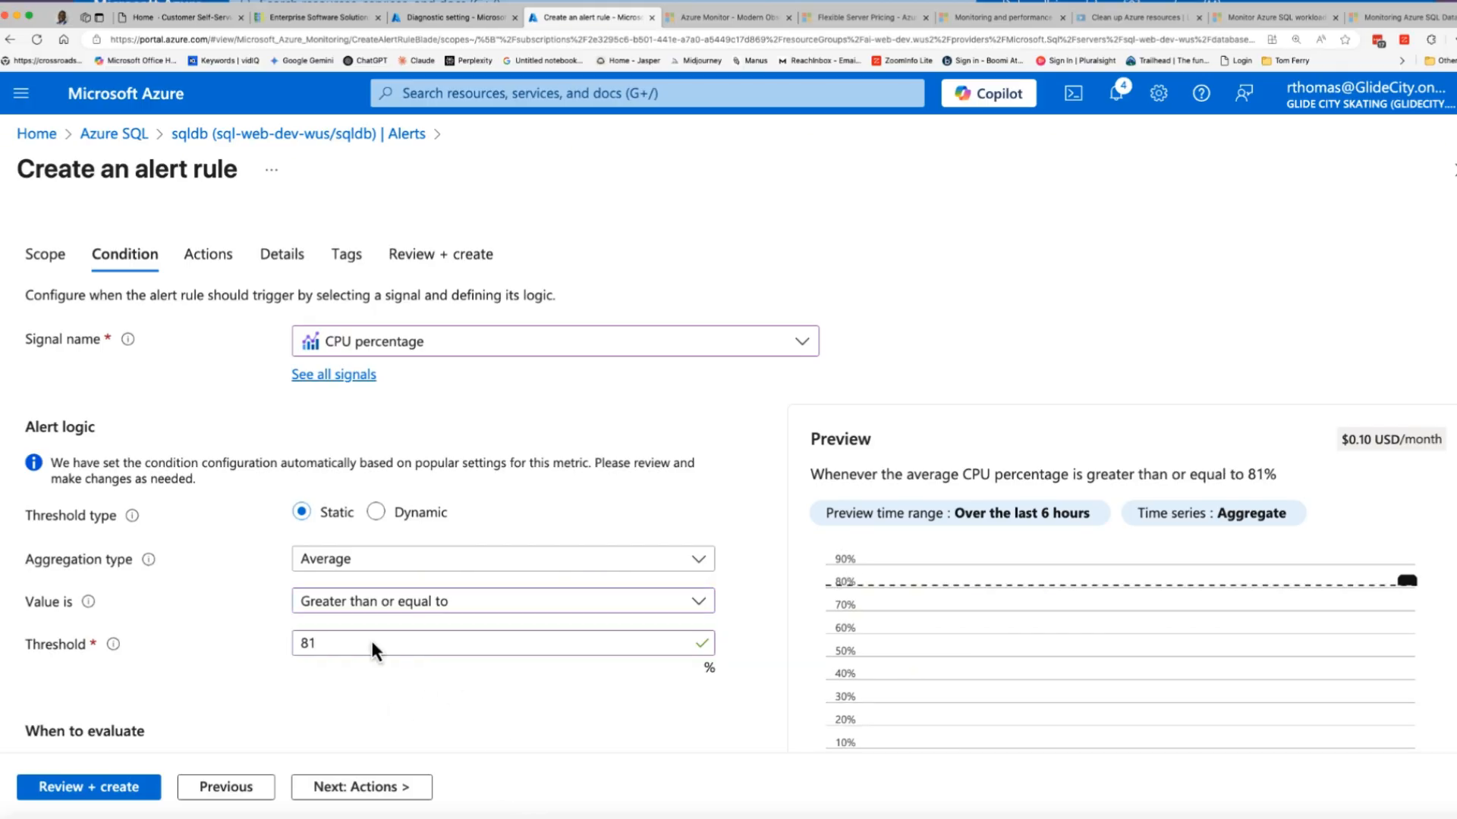
- Try the Dynamic threshold type for the alert condition, review its settings, and switch back to Static
{"action": "scroll", "coordinate": [489, 676], "scroll_direction": "down", "scroll_amount": 3}
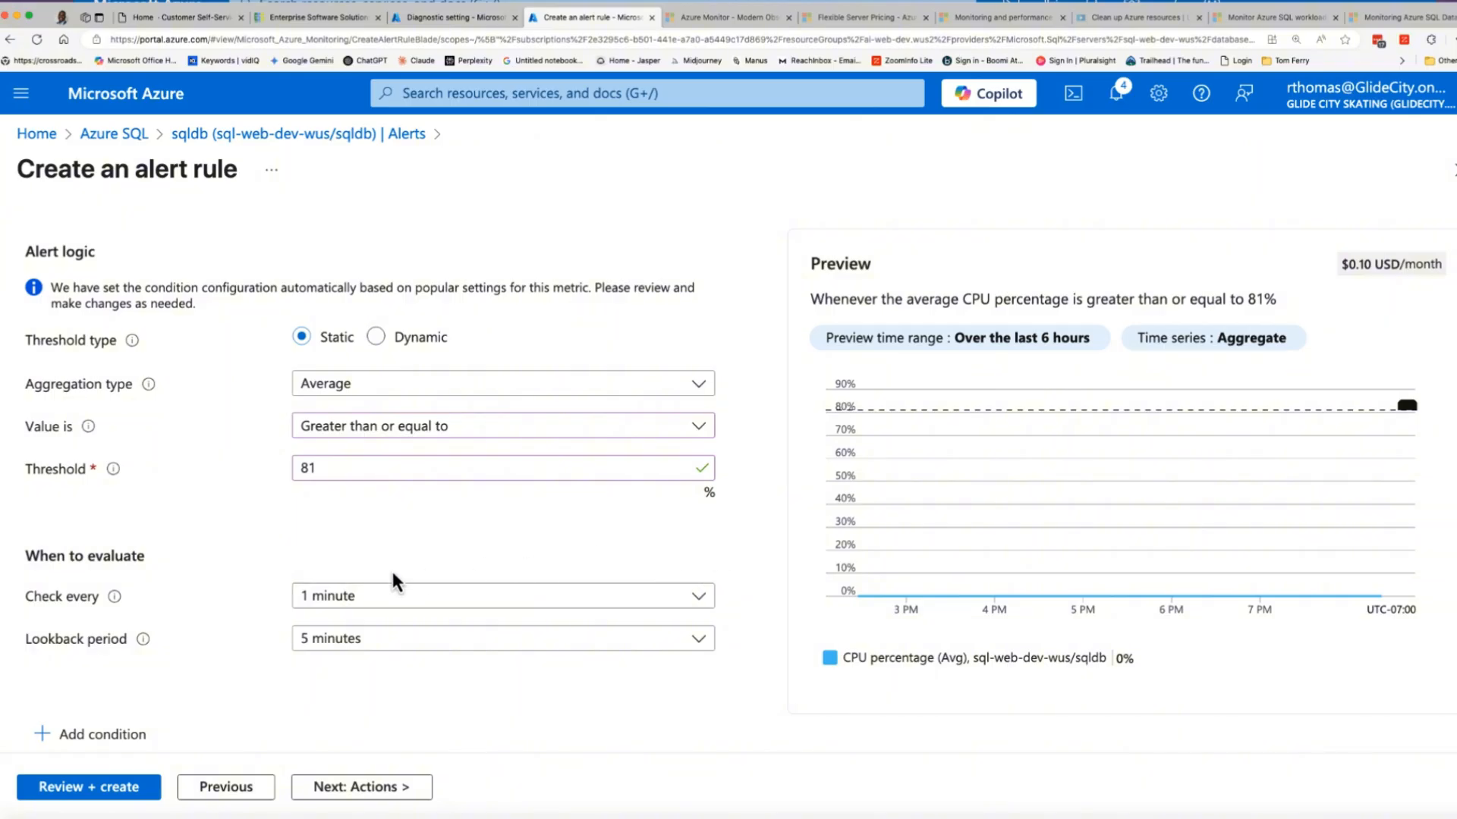
{"action": "scroll", "coordinate": [357, 588], "scroll_direction": "up", "scroll_amount": 3}
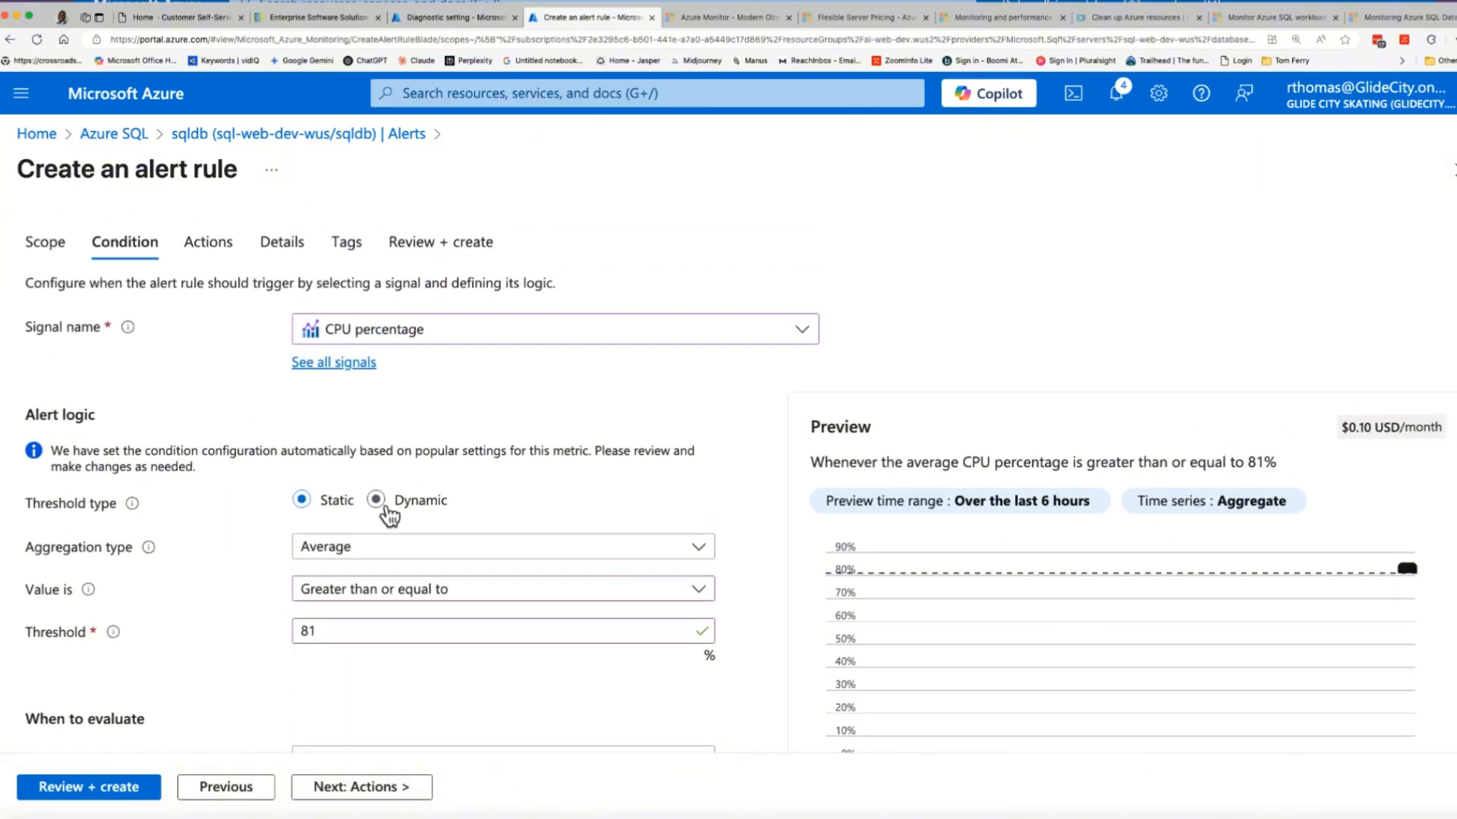
{"action": "left_click", "coordinate": [387, 508]}
{"action": "left_click", "coordinate": [302, 502]}
{"action": "left_click", "coordinate": [378, 505]}
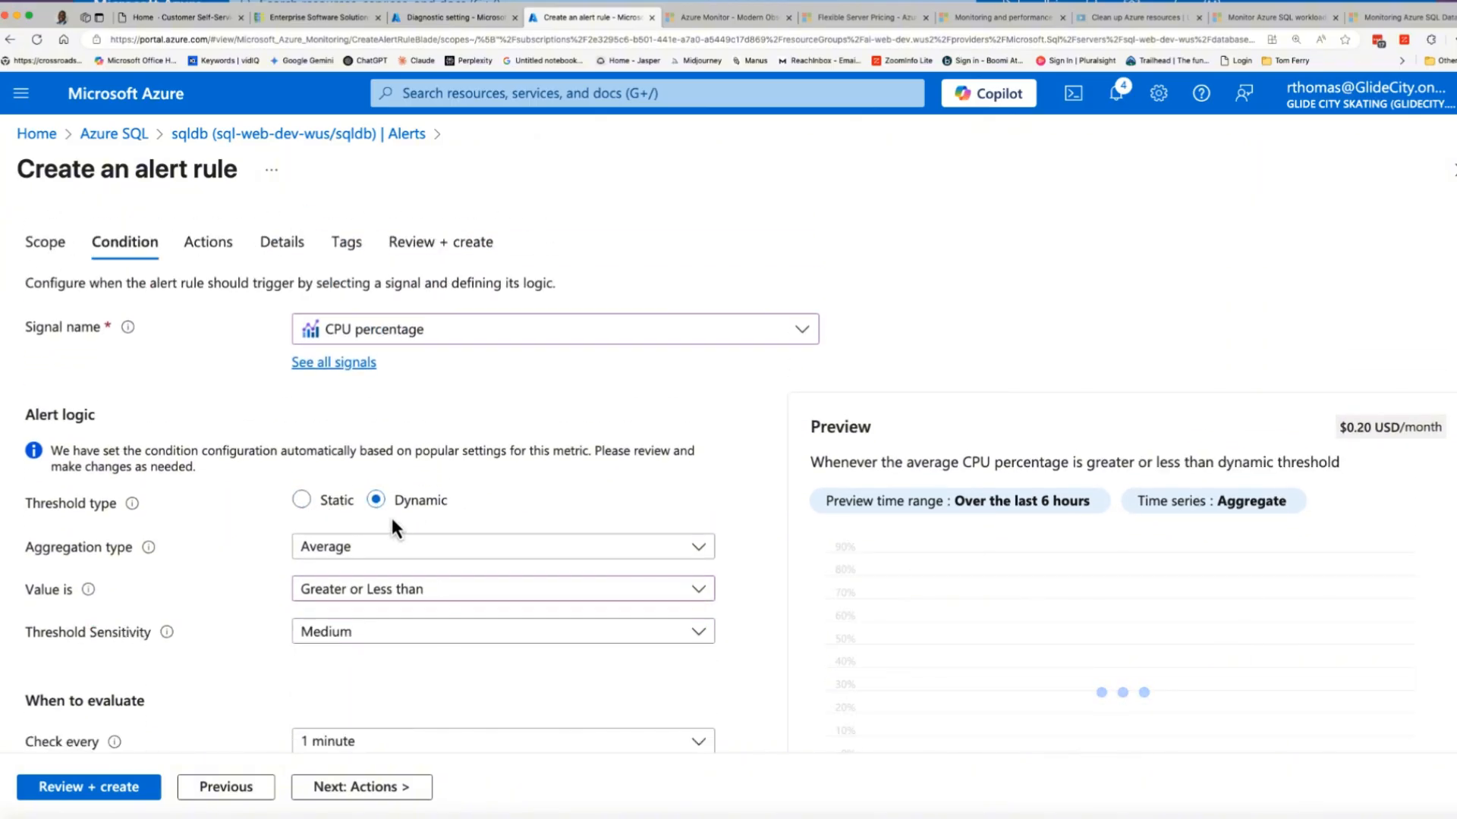
{"action": "scroll", "coordinate": [339, 672], "scroll_direction": "down", "scroll_amount": 2}
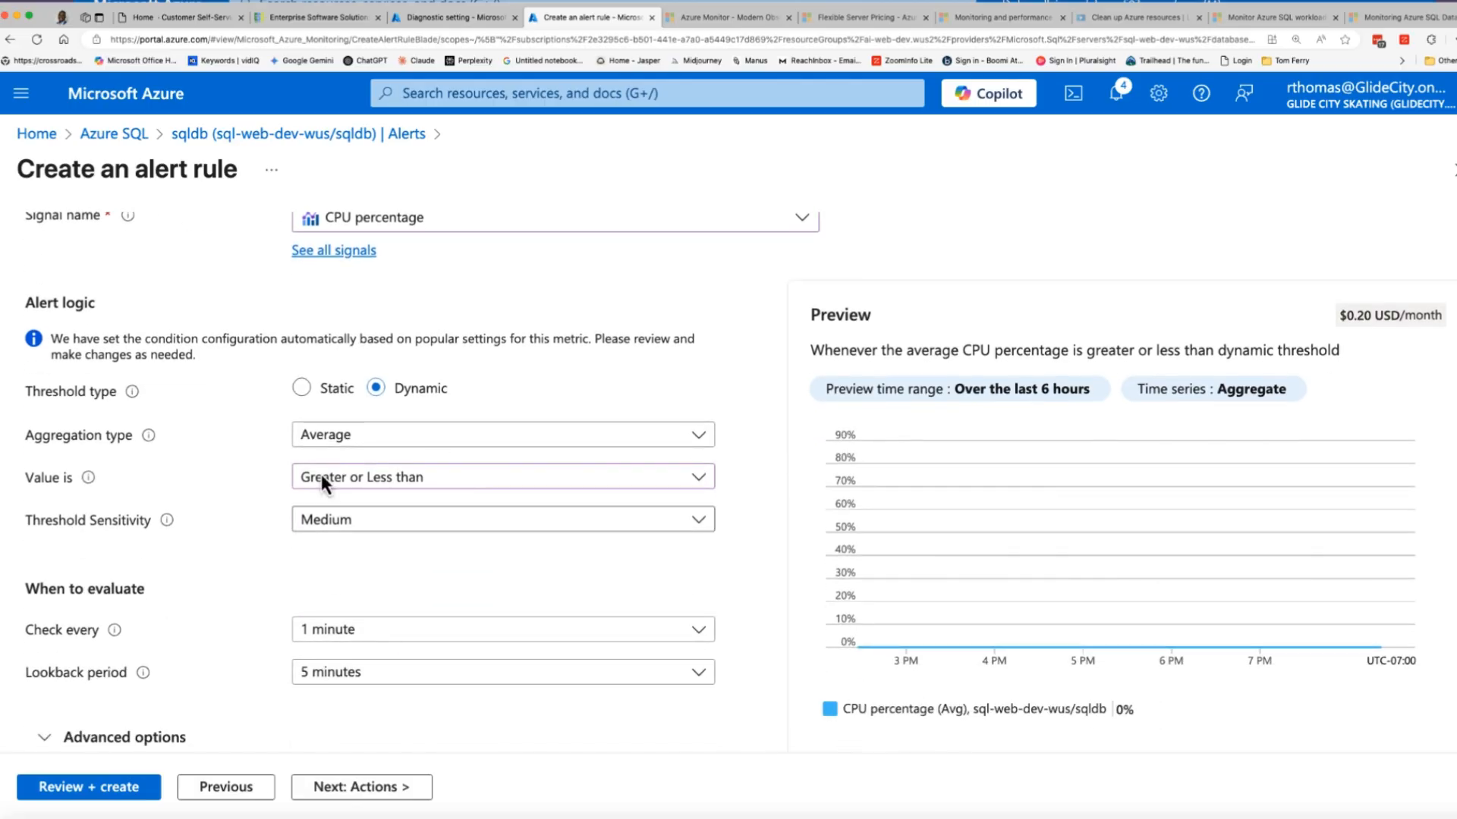
{"action": "left_click", "coordinate": [301, 388]}
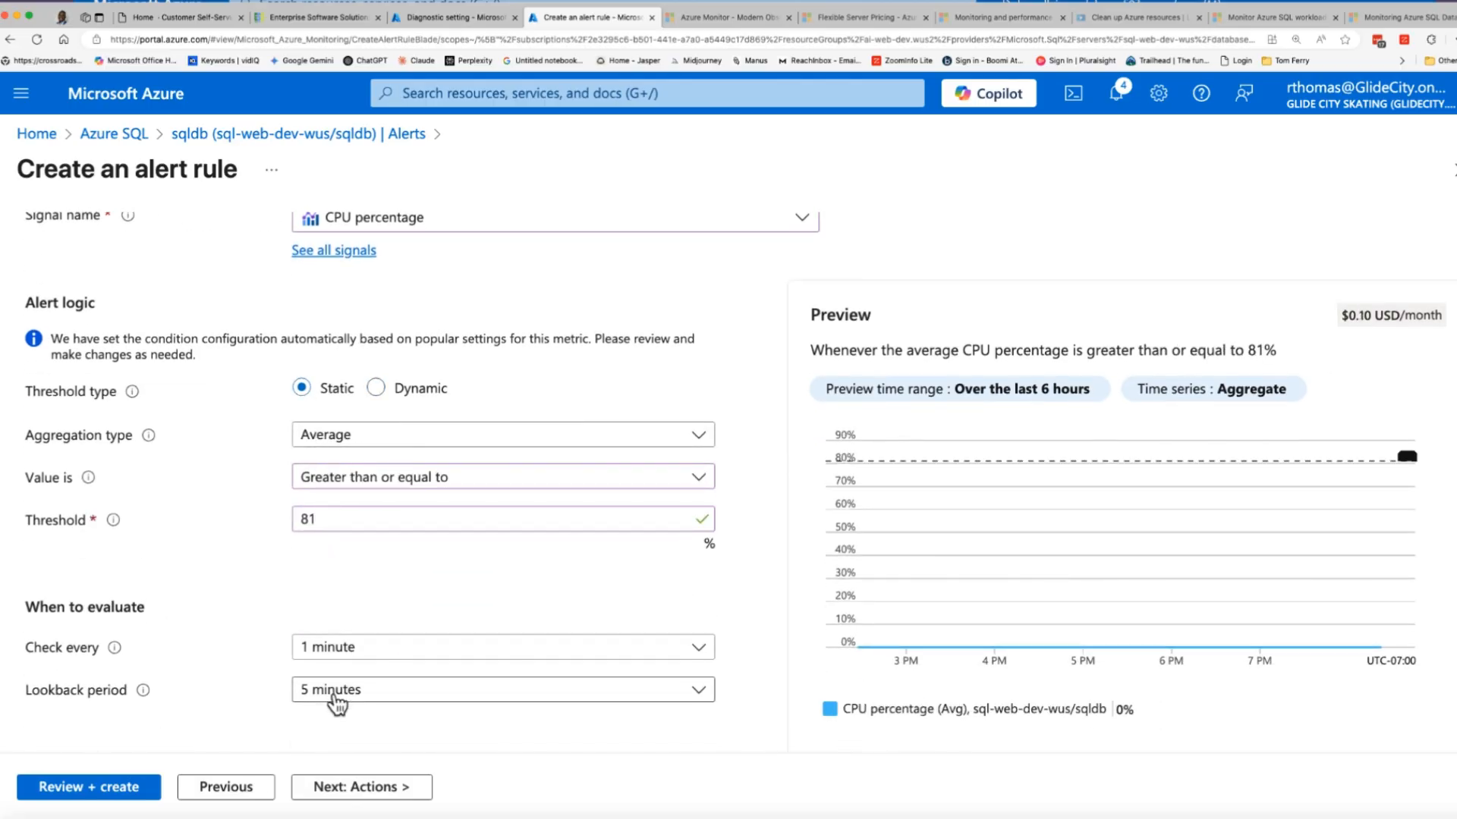
{"action": "scroll", "coordinate": [345, 503], "scroll_direction": "up", "scroll_amount": 1}
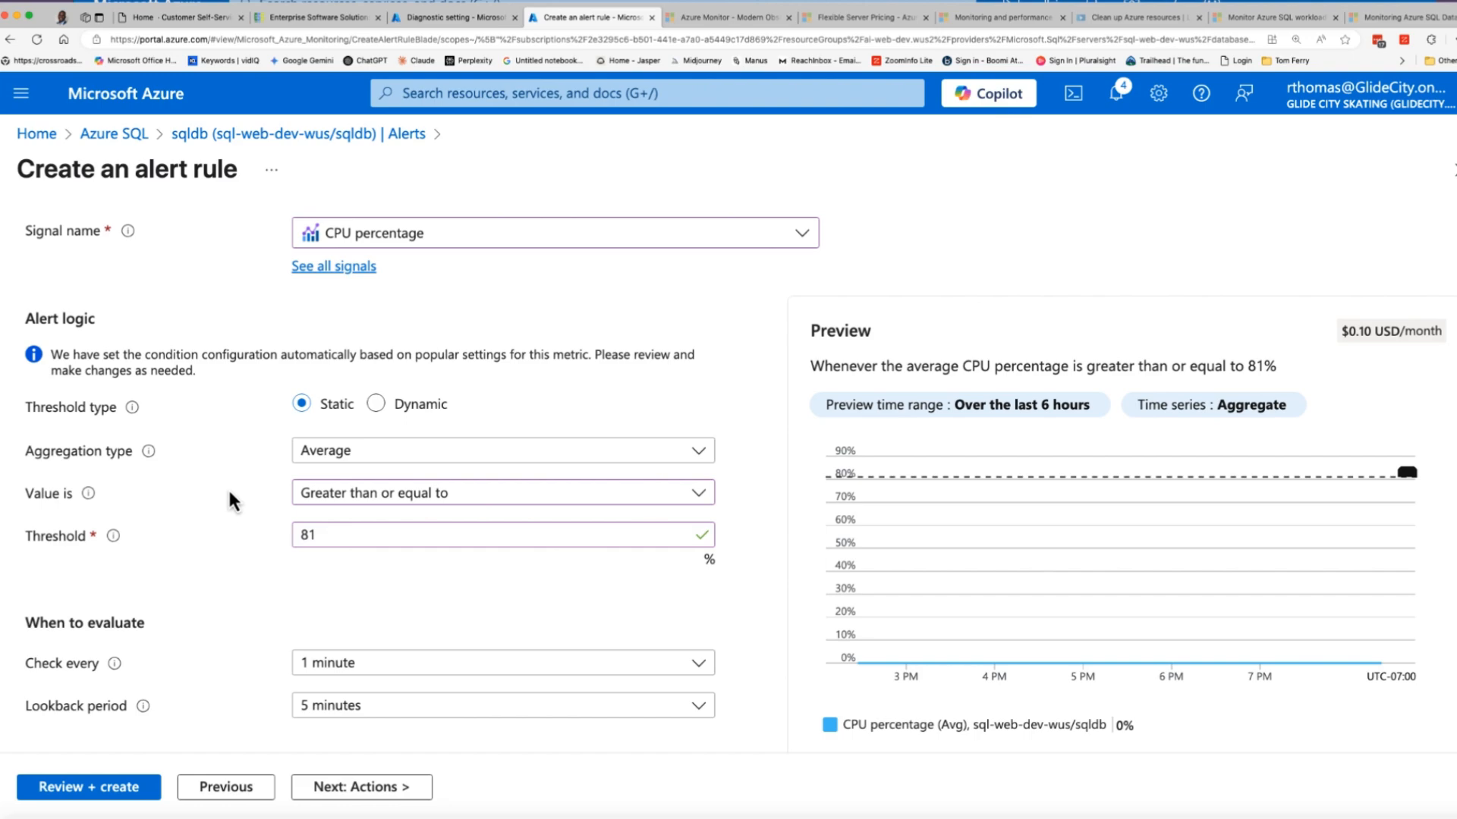
- Continue to the alert rule's actions and name the quick actions' action group "High CPU on MyDatabase"
{"action": "scroll", "coordinate": [658, 599], "scroll_direction": "down", "scroll_amount": 1}
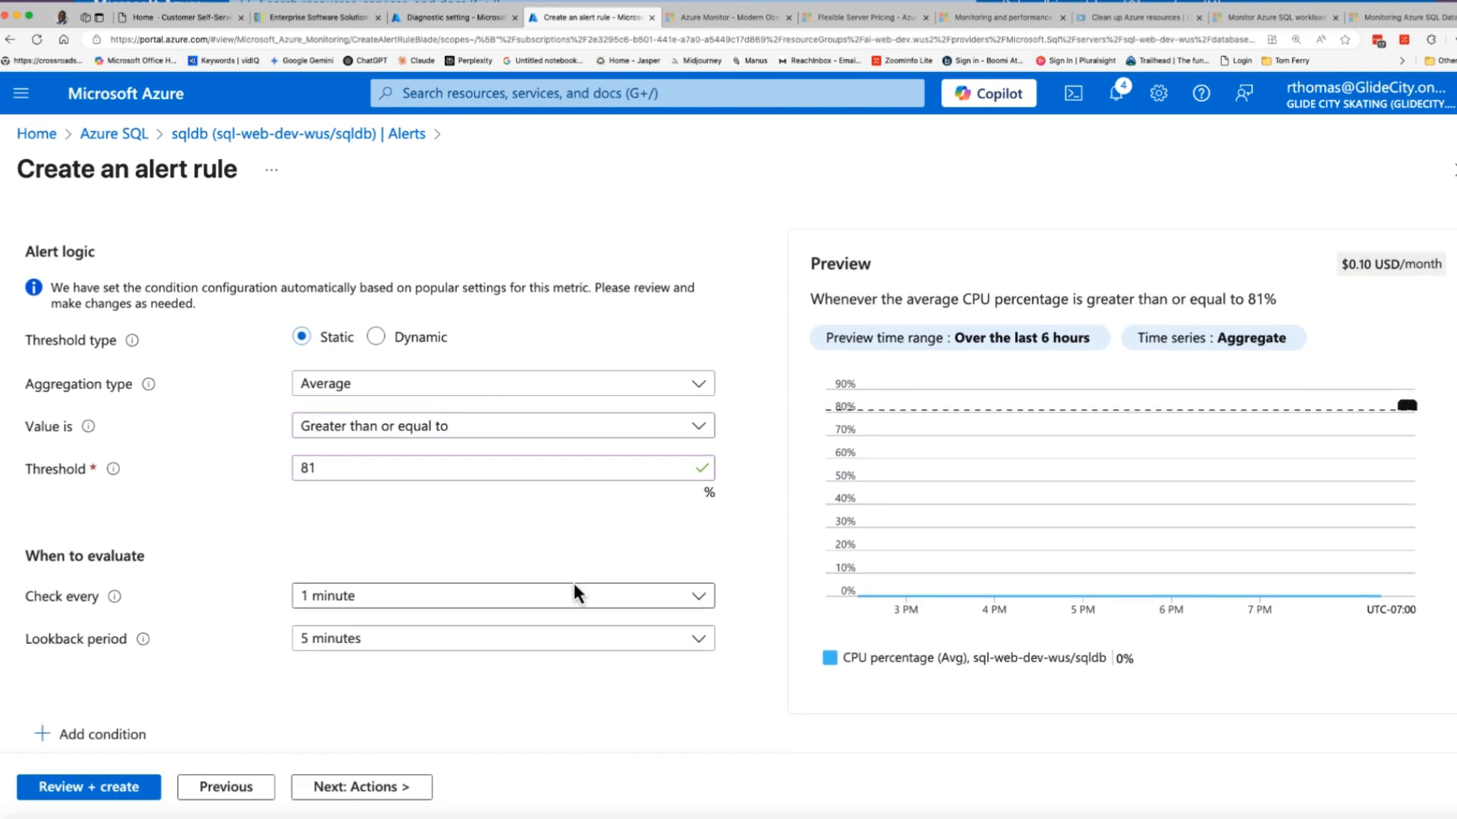
{"action": "left_click", "coordinate": [375, 787]}
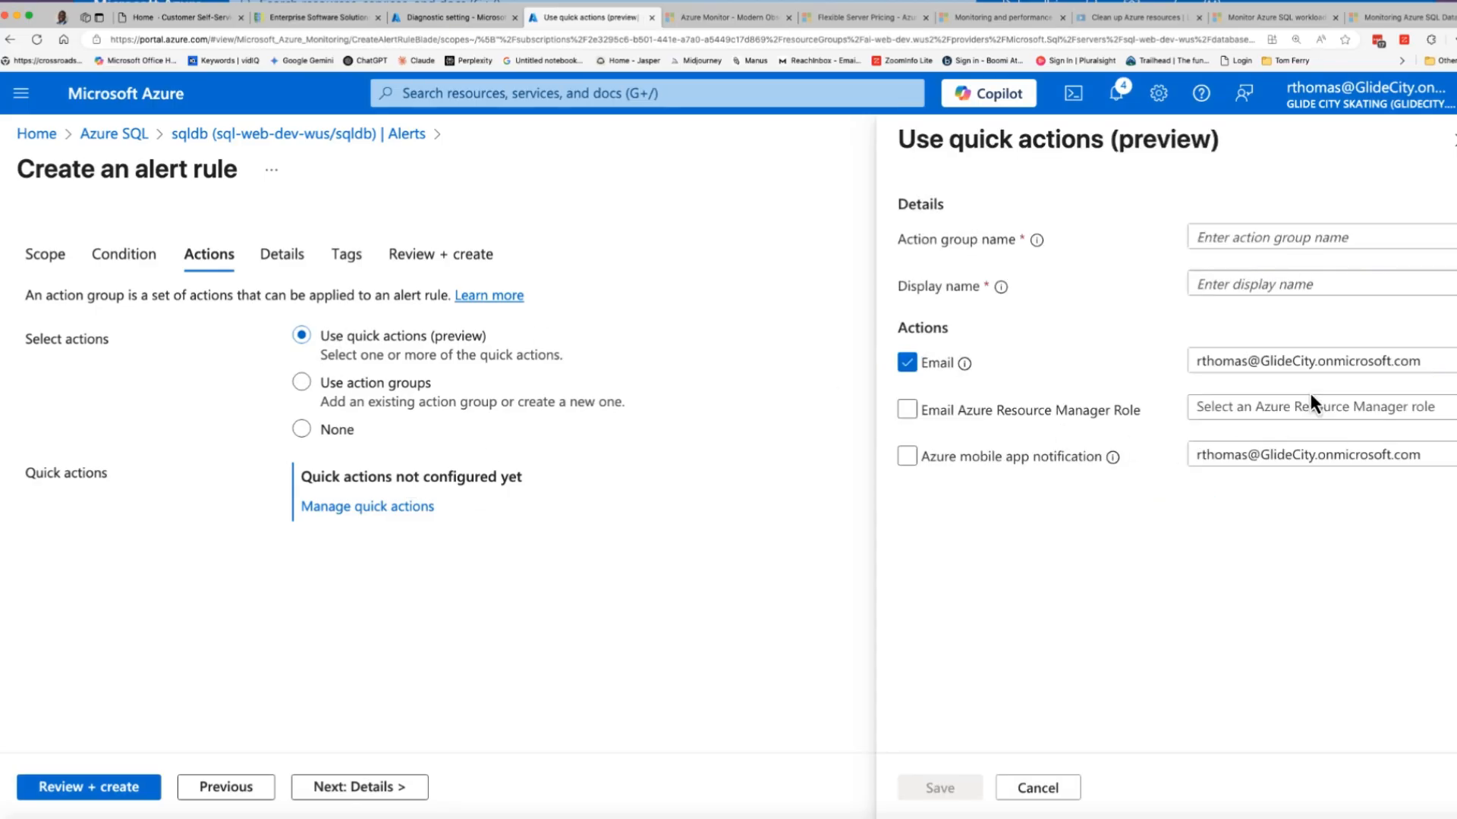
{"action": "left_click", "coordinate": [1232, 236]}
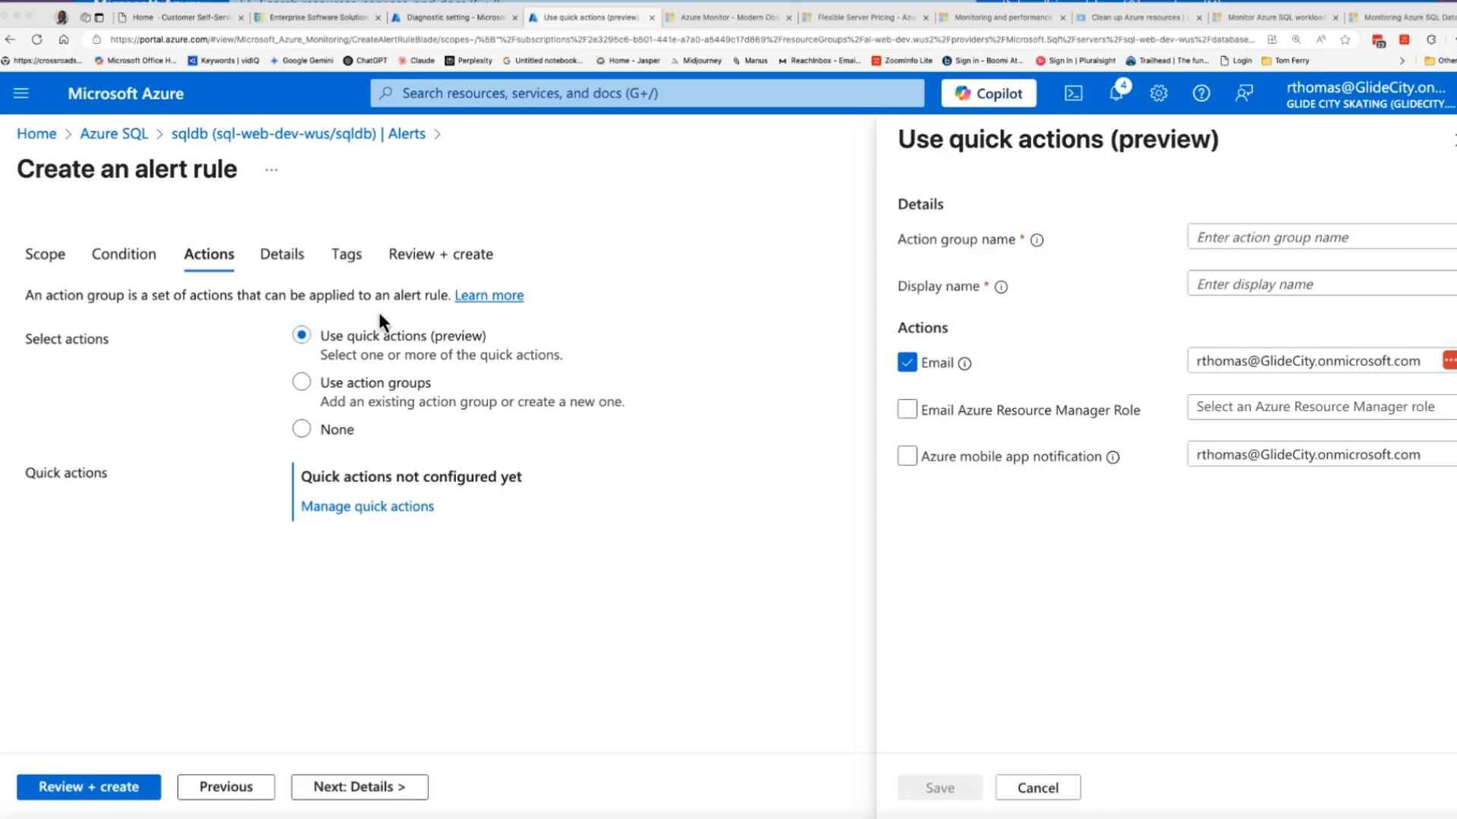
{"action": "left_click", "coordinate": [1235, 233]}
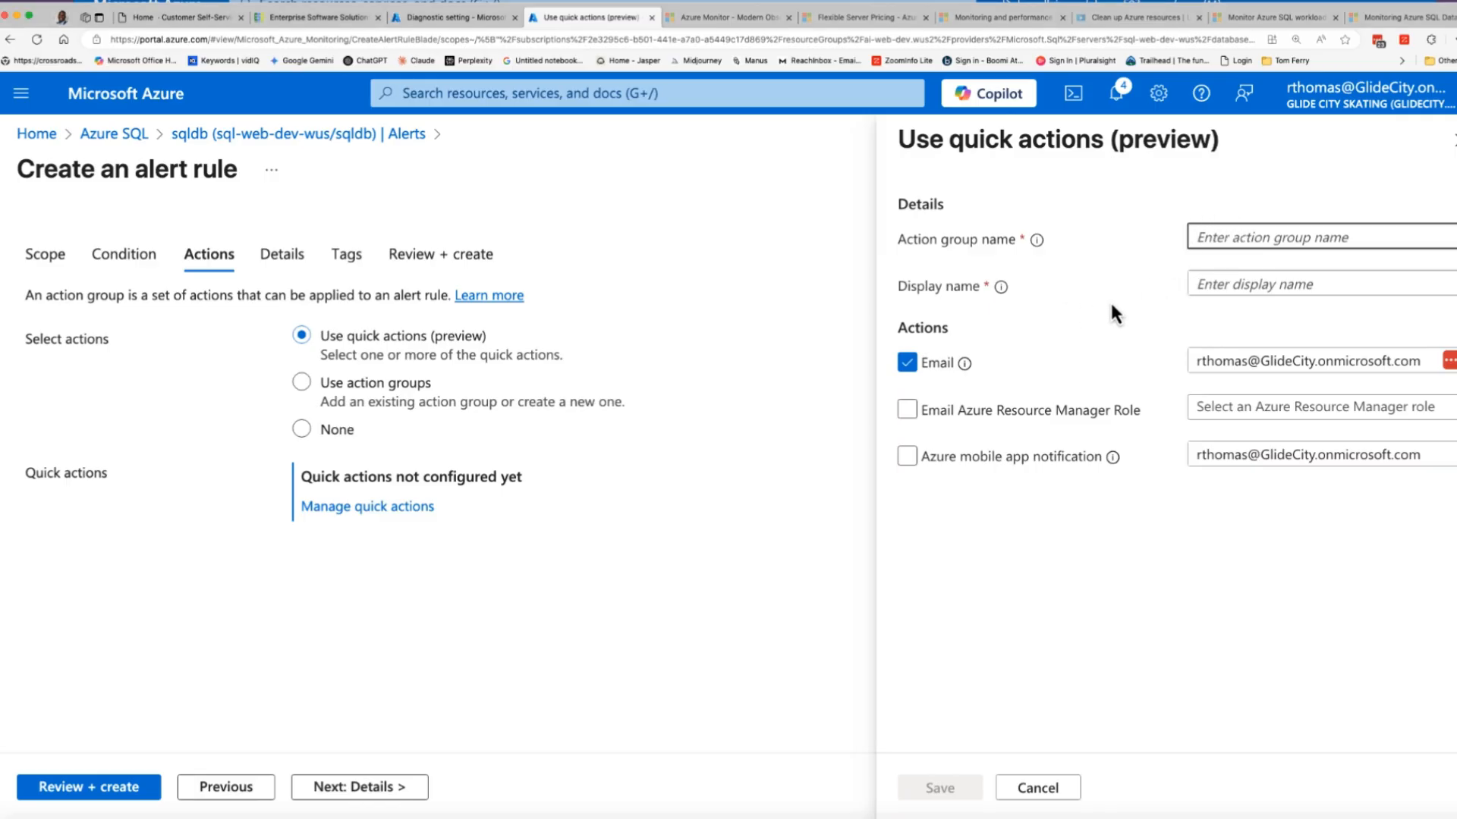
{"action": "left_click", "coordinate": [1245, 288]}
{"action": "left_click", "coordinate": [1223, 240]}
{"action": "type", "text": "High CPU on MyDatabase"}
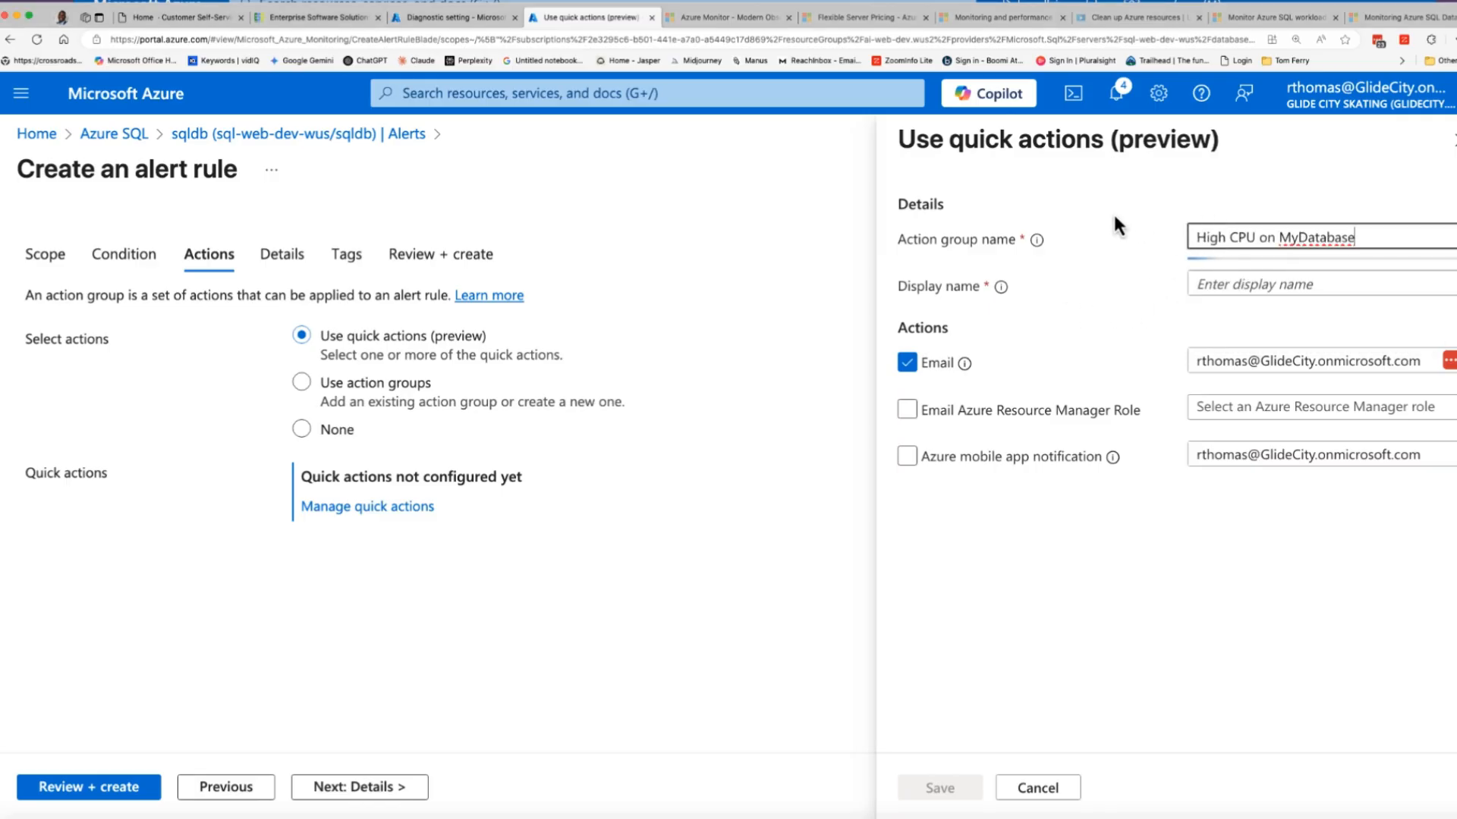
- Set the display name of the quick actions' action group to "High CPU"
{"action": "left_click", "coordinate": [1207, 287]}
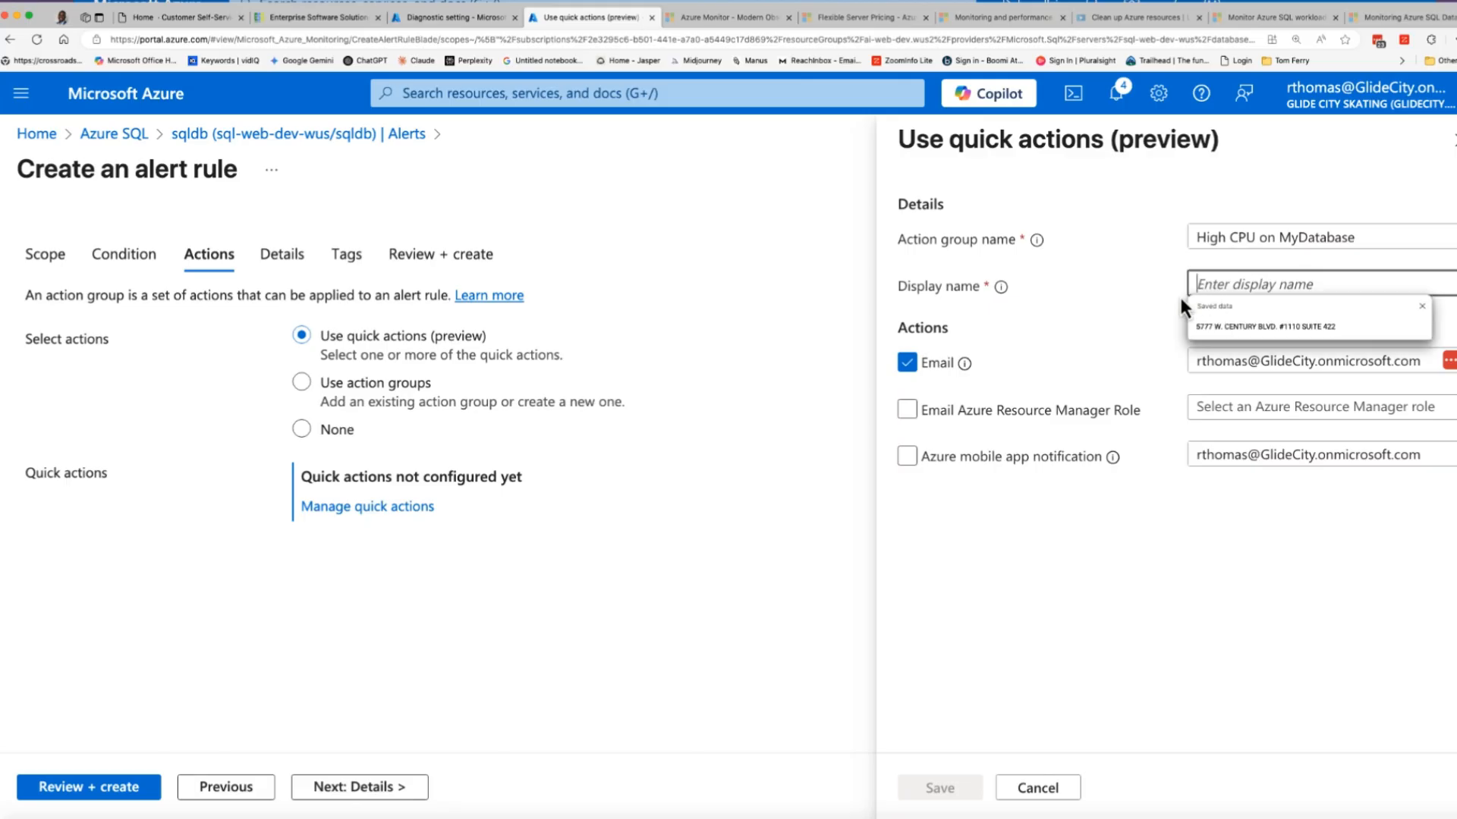
{"action": "type", "text": "High CPU on MyDatabase"}
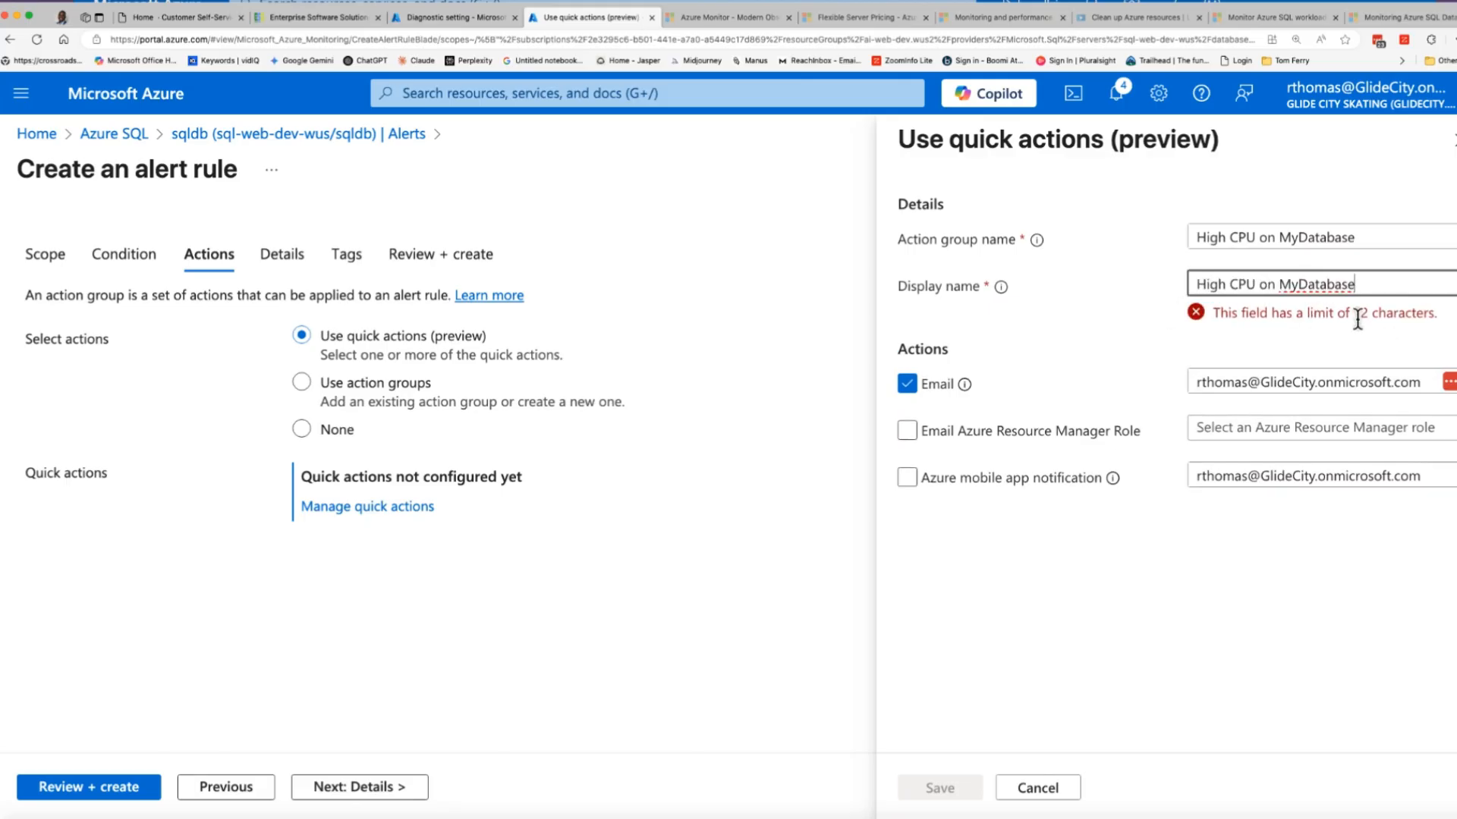
{"action": "double_click", "coordinate": [1310, 285]}
{"action": "key", "text": "BackSpace"}
{"action": "key", "text": "BackSpace"}
{"action": "key", "text": "BackSpace"}
{"action": "key", "text": "BackSpace"}
{"action": "key", "text": "BackSpace"}
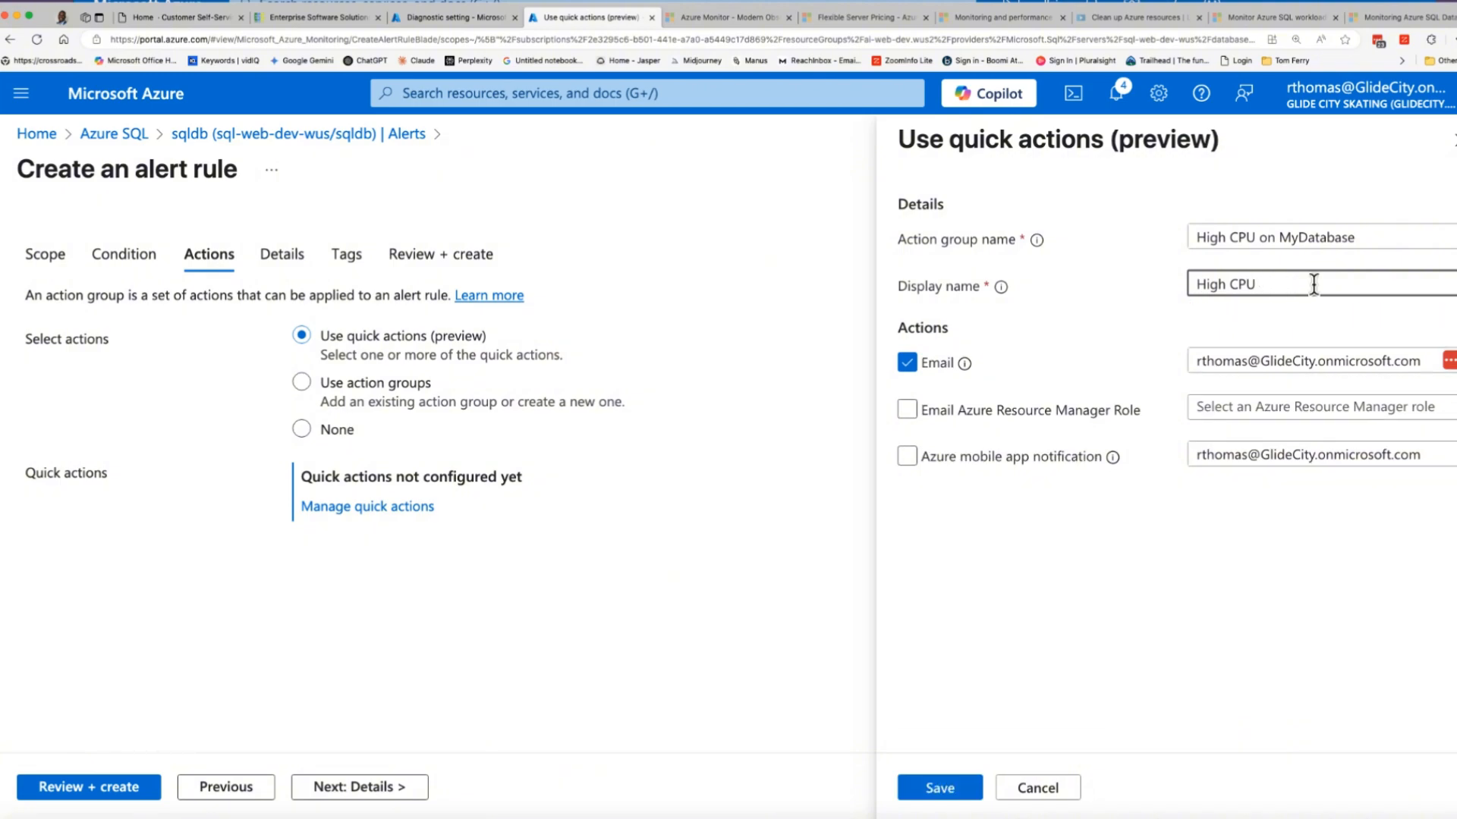
- Enable emailing the Azure Resource Manager role Owner and save the quick actions
{"action": "left_click", "coordinate": [908, 411]}
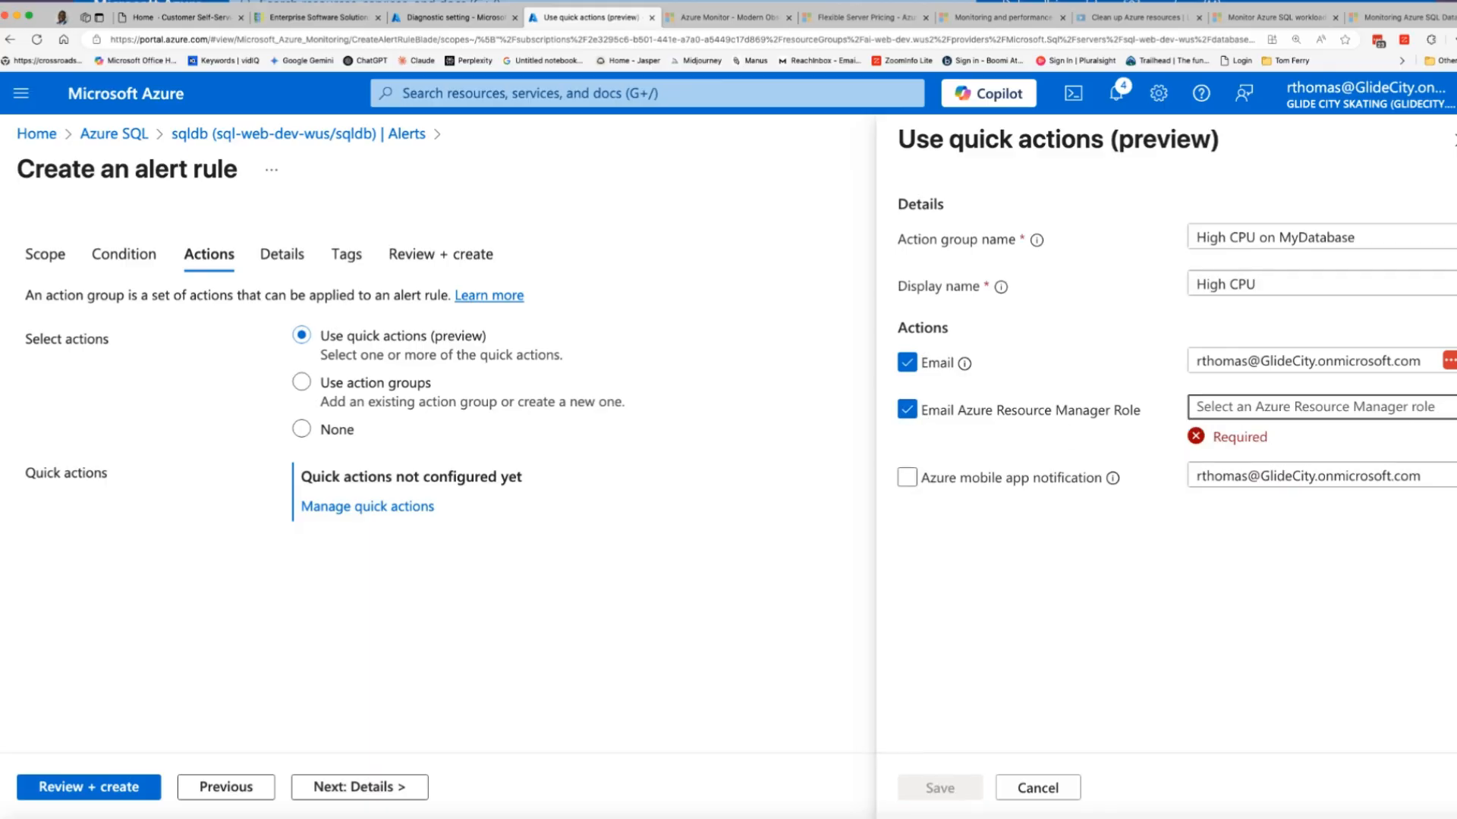
{"action": "left_click", "coordinate": [1290, 407]}
{"action": "left_click", "coordinate": [1256, 446]}
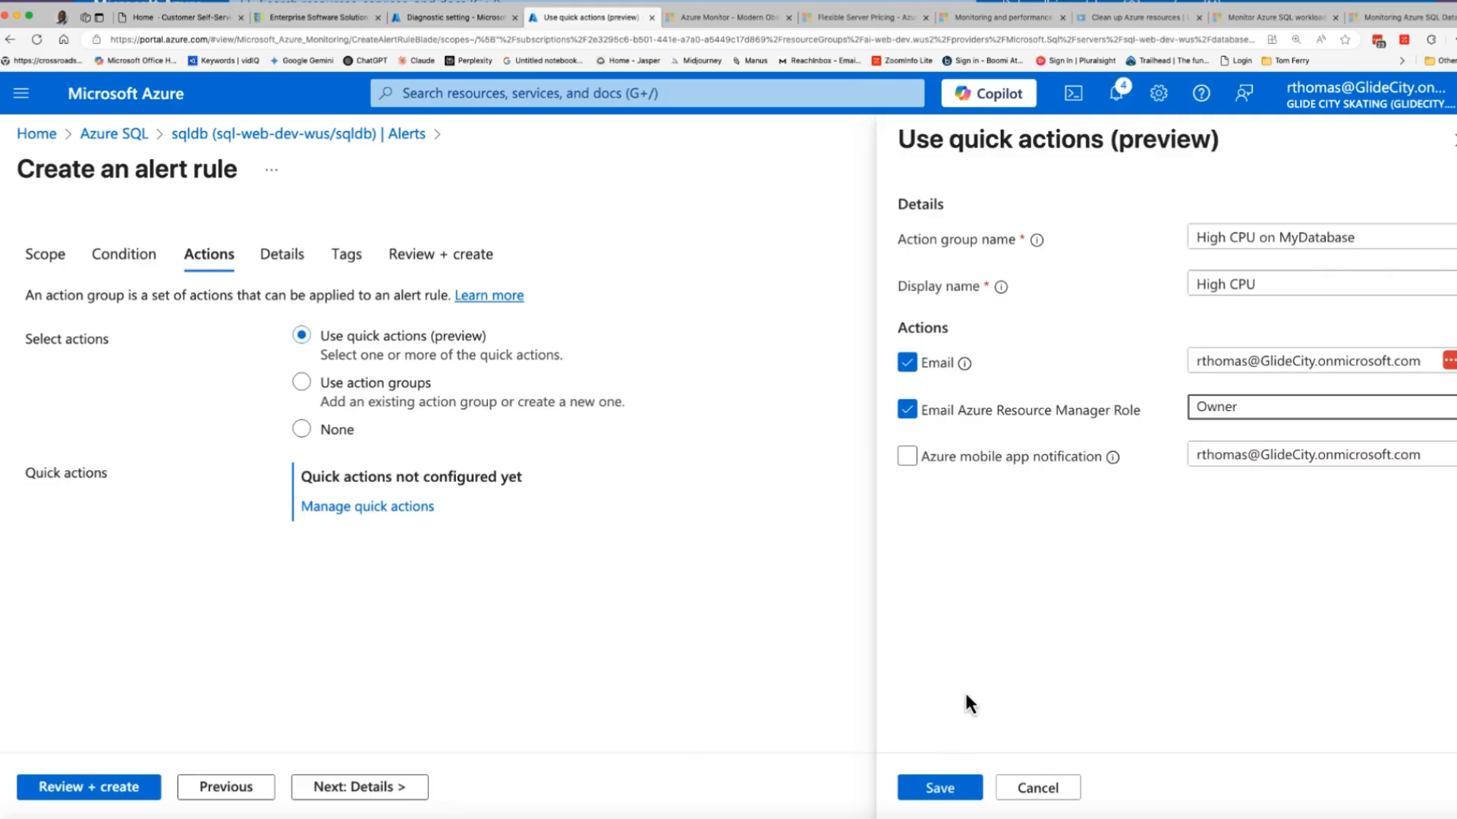
{"action": "left_click", "coordinate": [920, 791]}
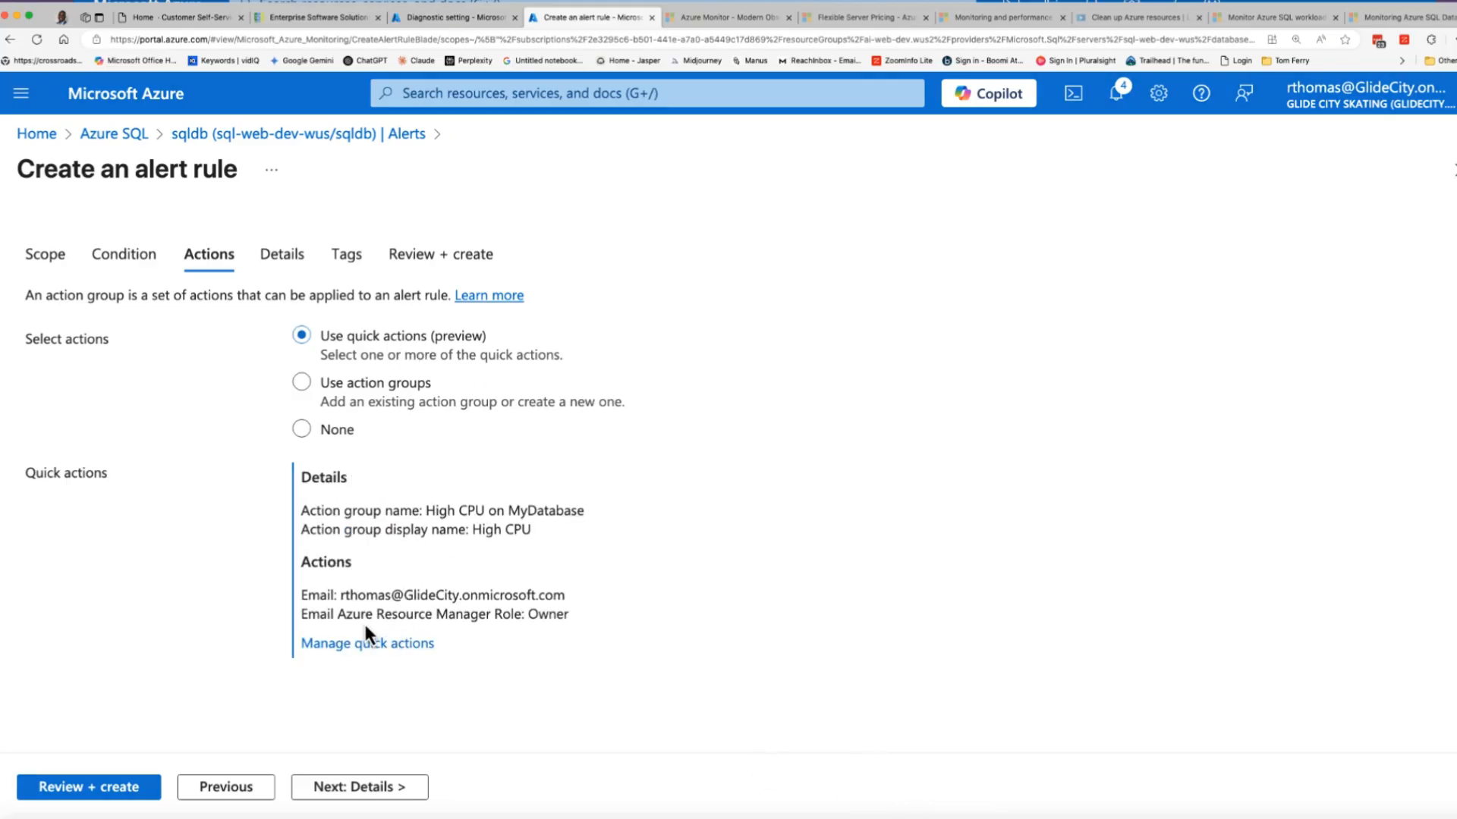
- Name the alert rule "High CPU on MyDatabase" in its details, leave the tags empty, and proceed to the review
{"action": "left_click", "coordinate": [362, 788]}
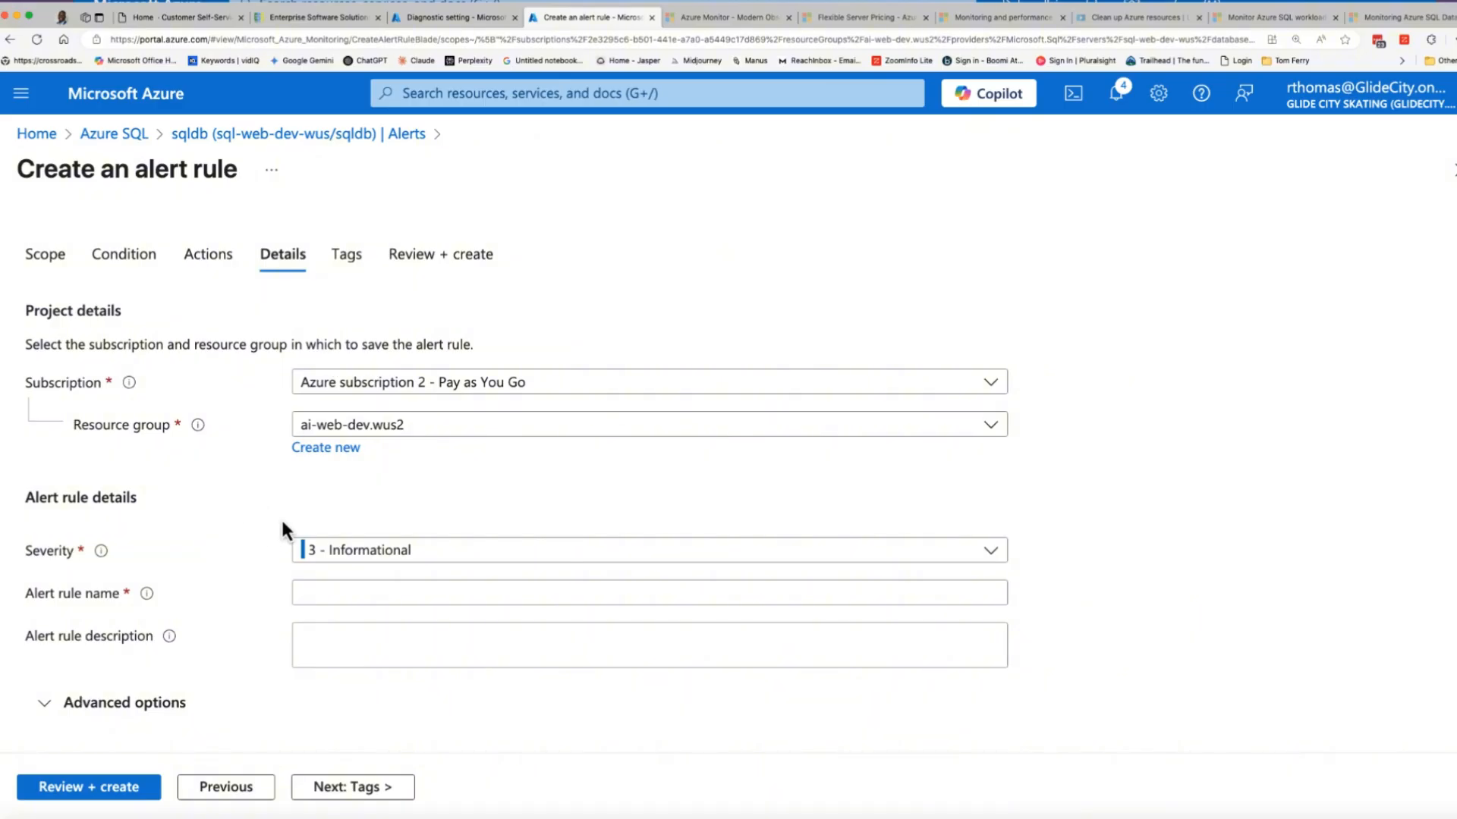
{"action": "scroll", "coordinate": [280, 517], "scroll_direction": "down", "scroll_amount": 1}
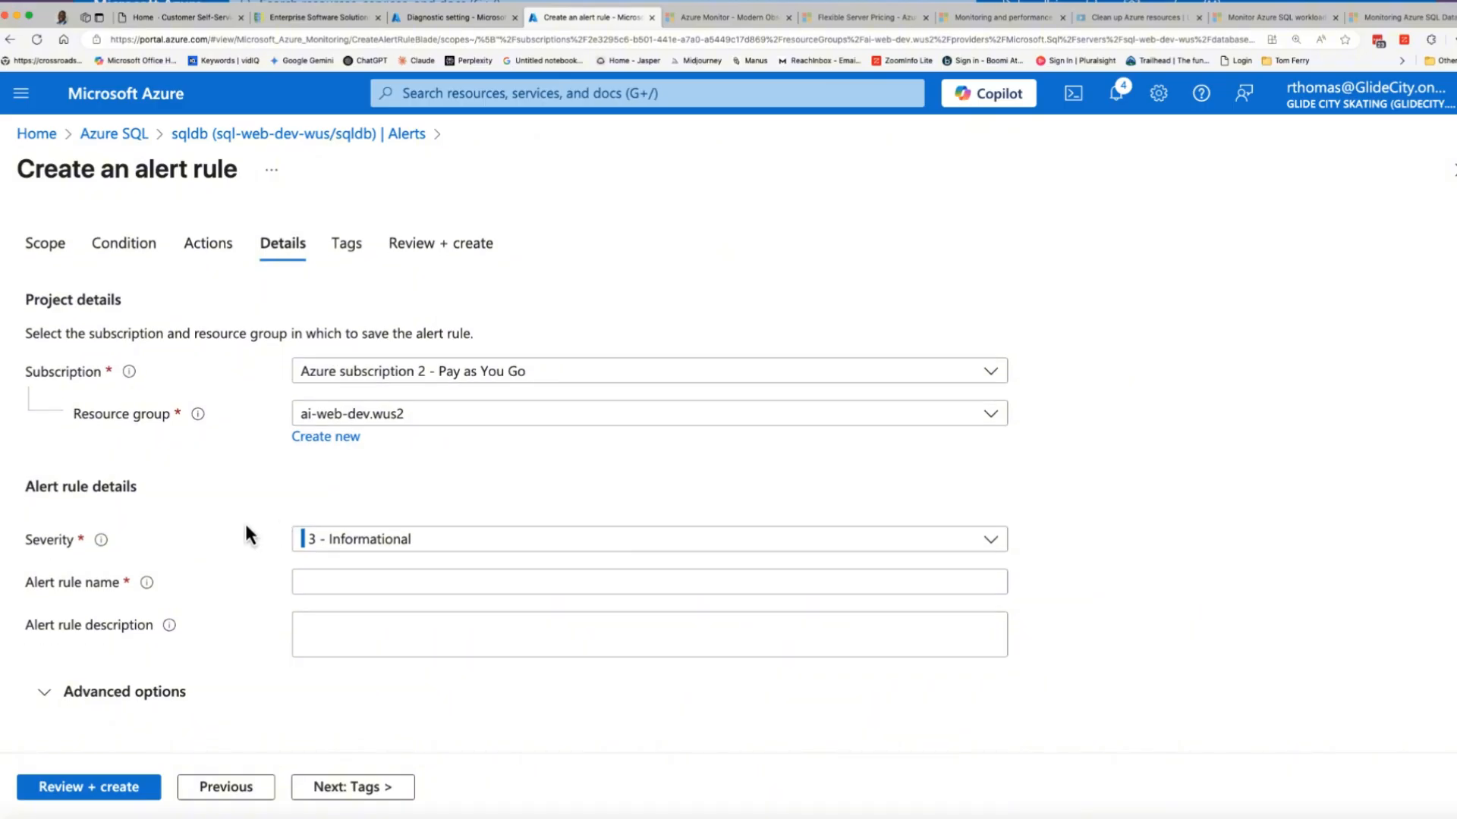
{"action": "left_click", "coordinate": [356, 792]}
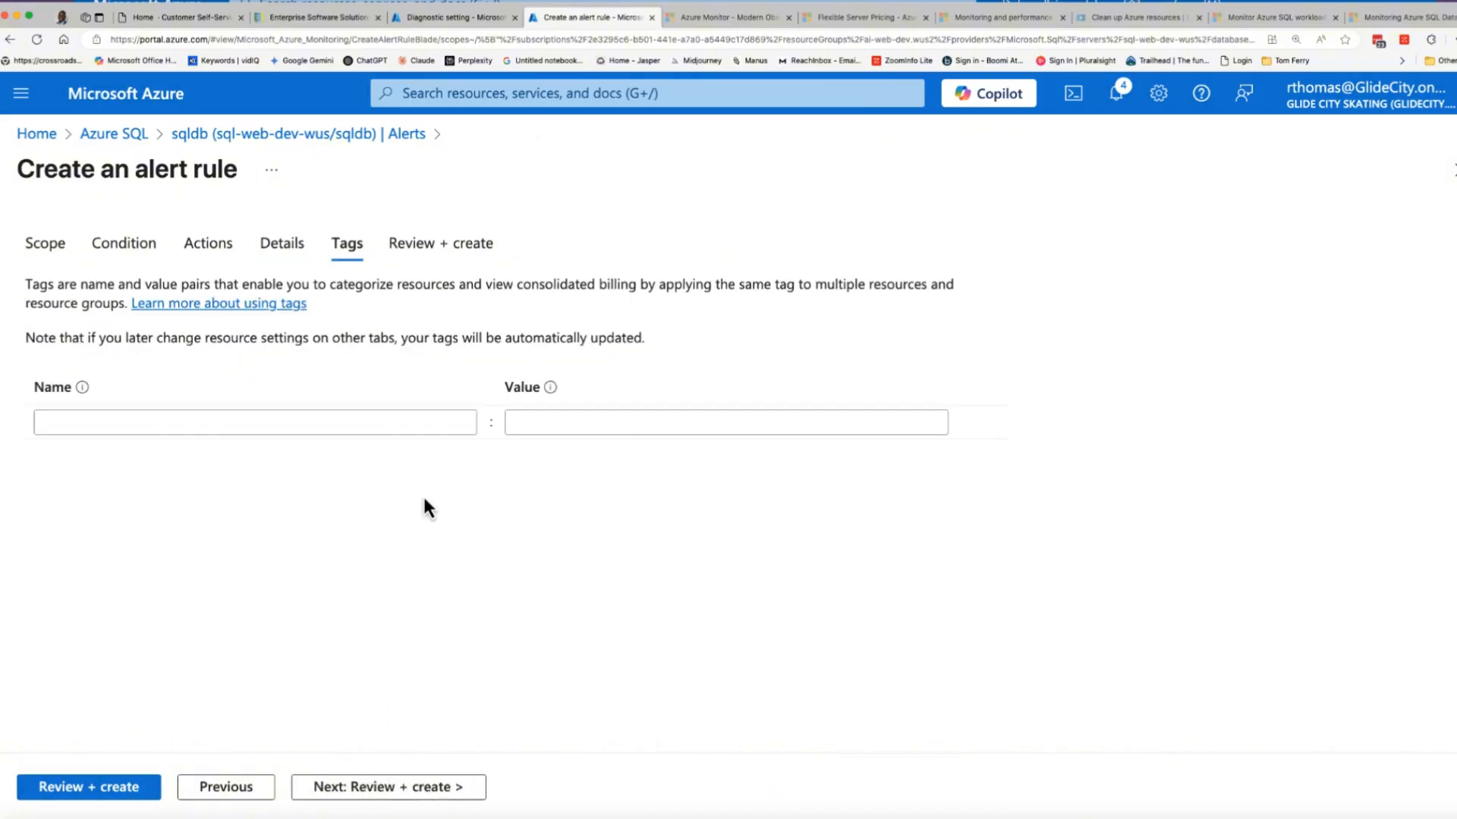
{"action": "left_click", "coordinate": [398, 795]}
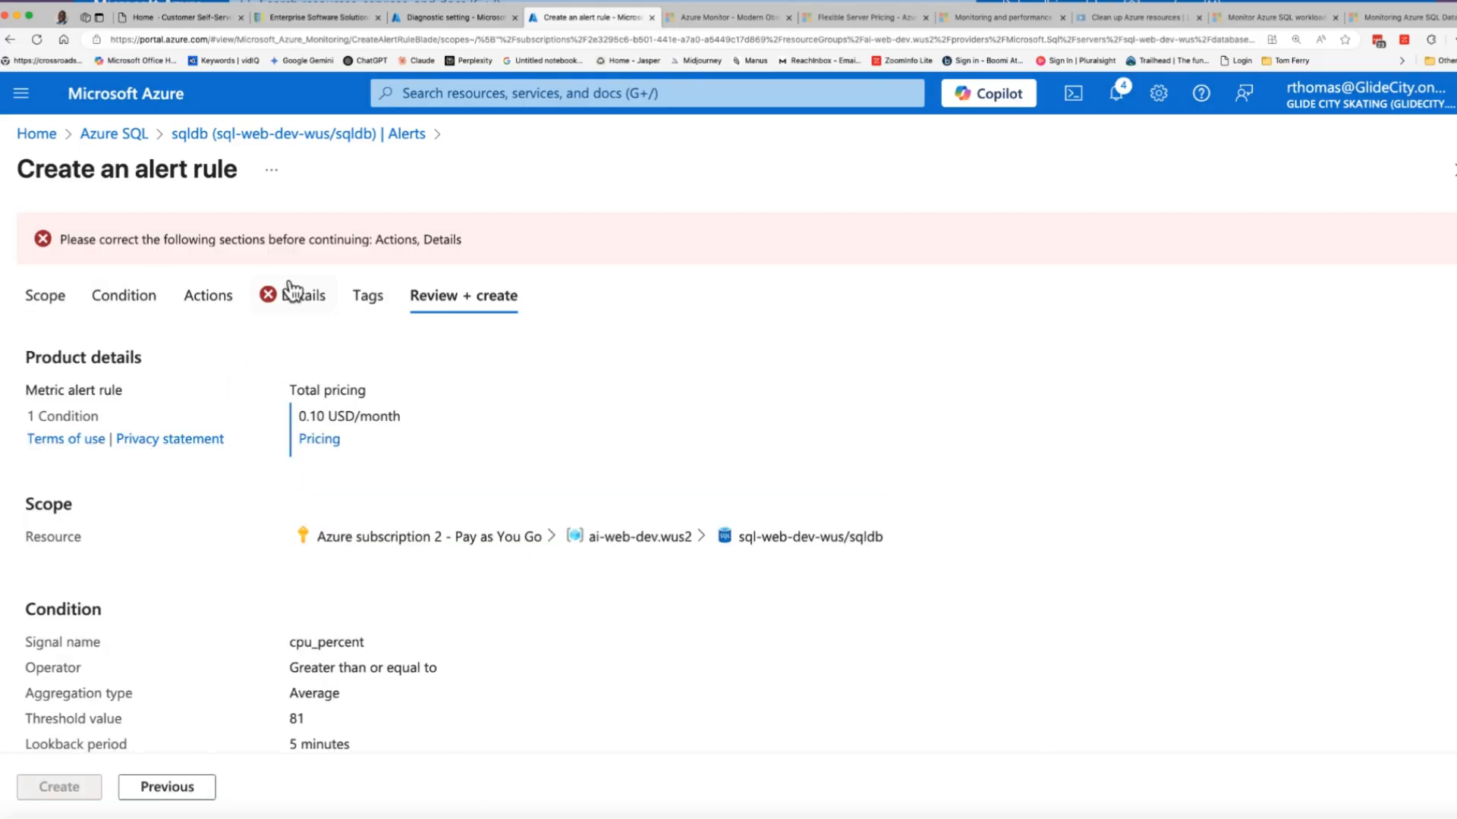
{"action": "left_click", "coordinate": [292, 296]}
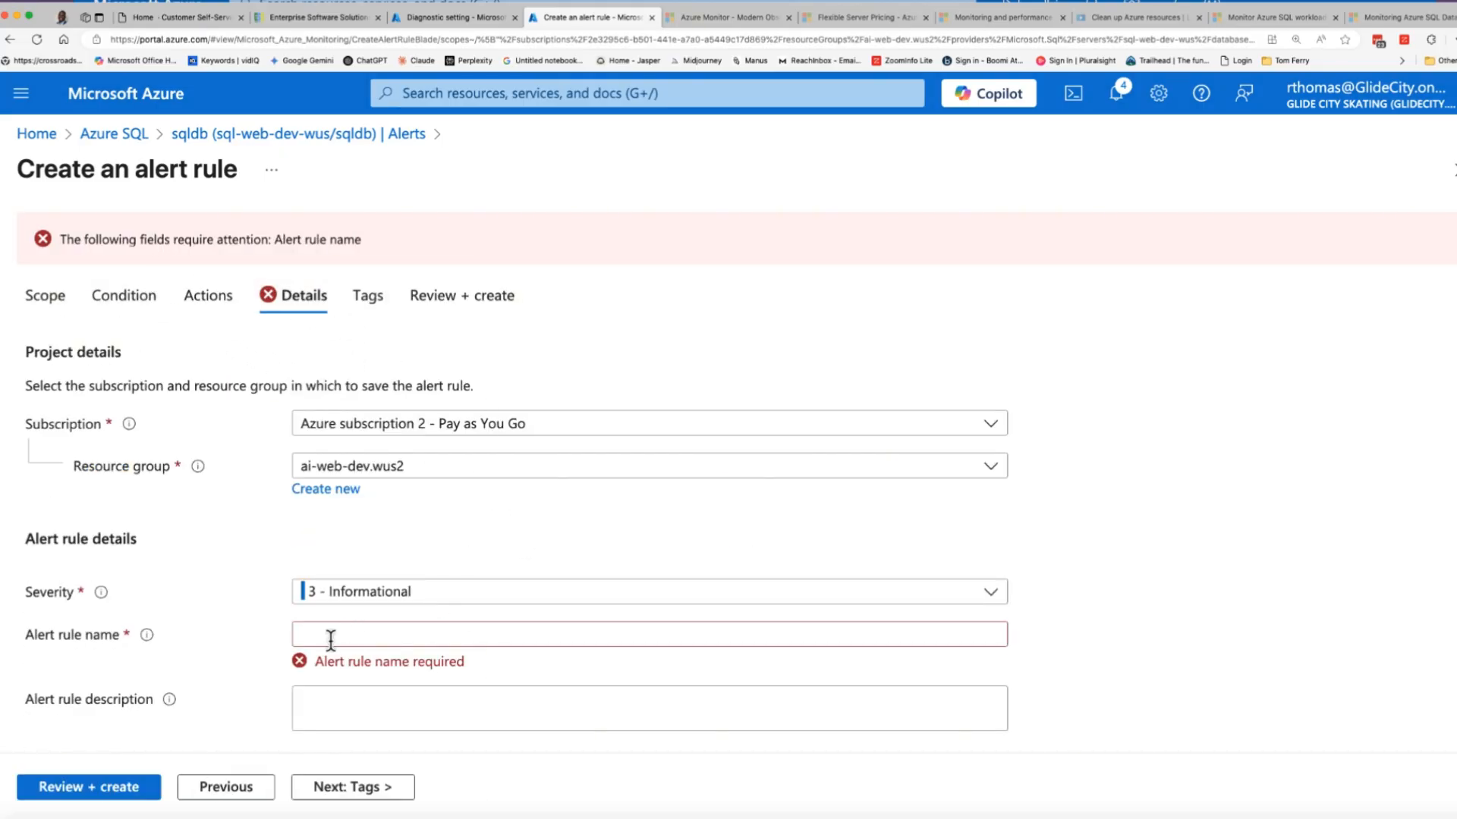
{"action": "left_click", "coordinate": [330, 637]}
{"action": "type", "text": "High CPU on MyDatabase"}
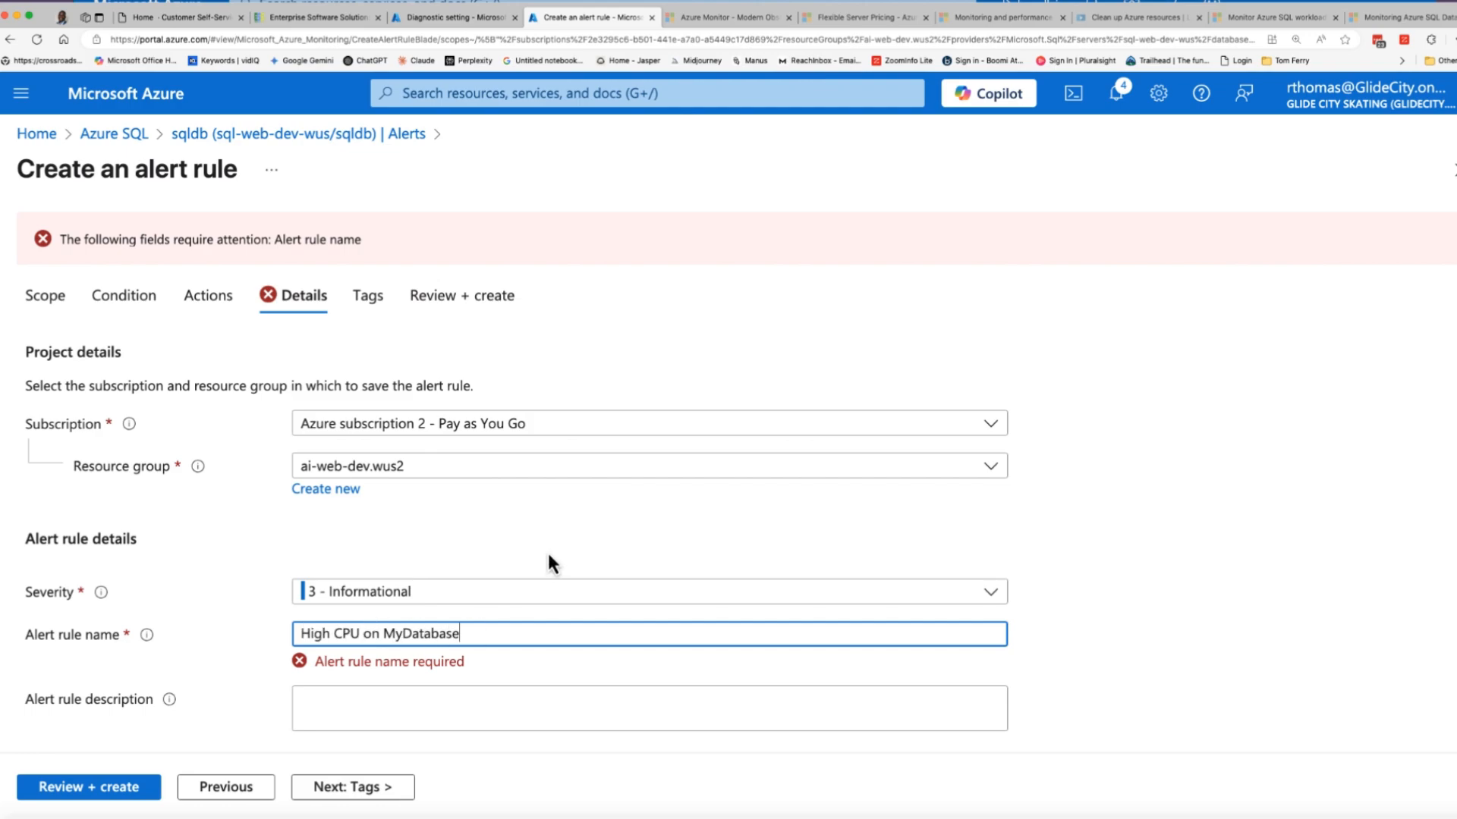
{"action": "left_click", "coordinate": [353, 789]}
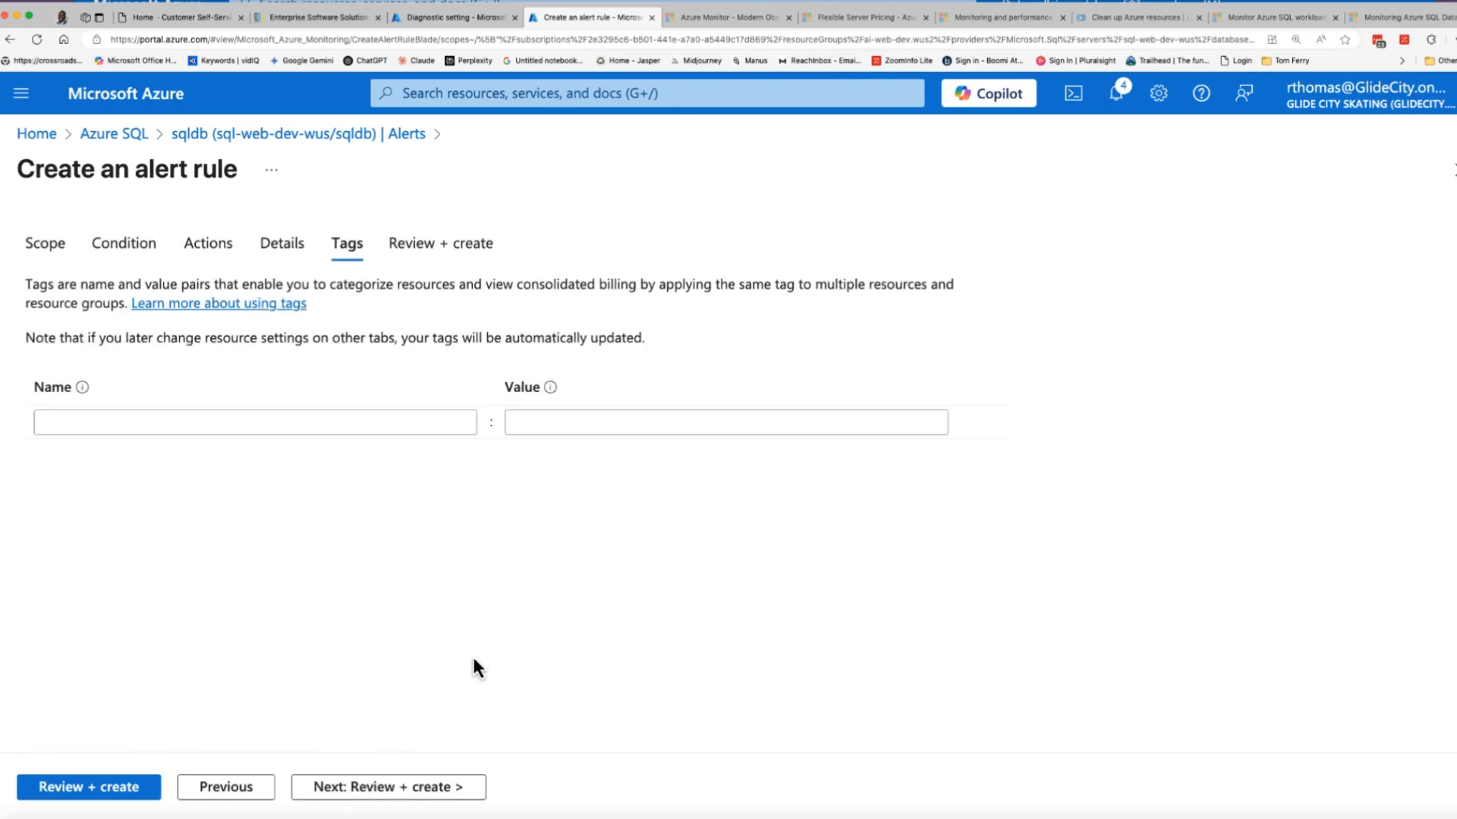
{"action": "left_click", "coordinate": [441, 246]}
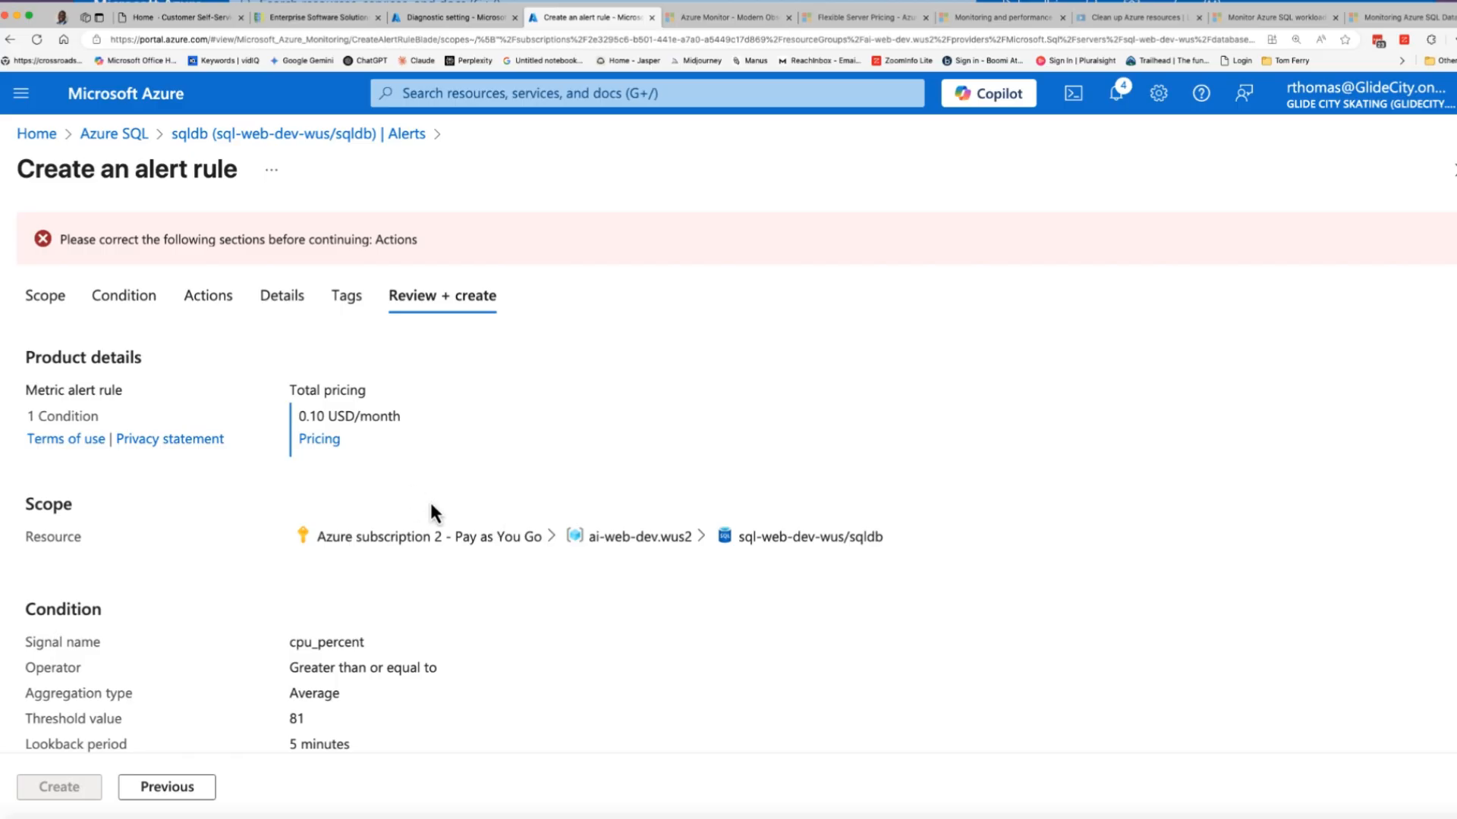
- Replace the alert rule's quick actions with the existing action group "High CPU on MyDatabase"
{"action": "scroll", "coordinate": [431, 505], "scroll_direction": "down", "scroll_amount": 10}
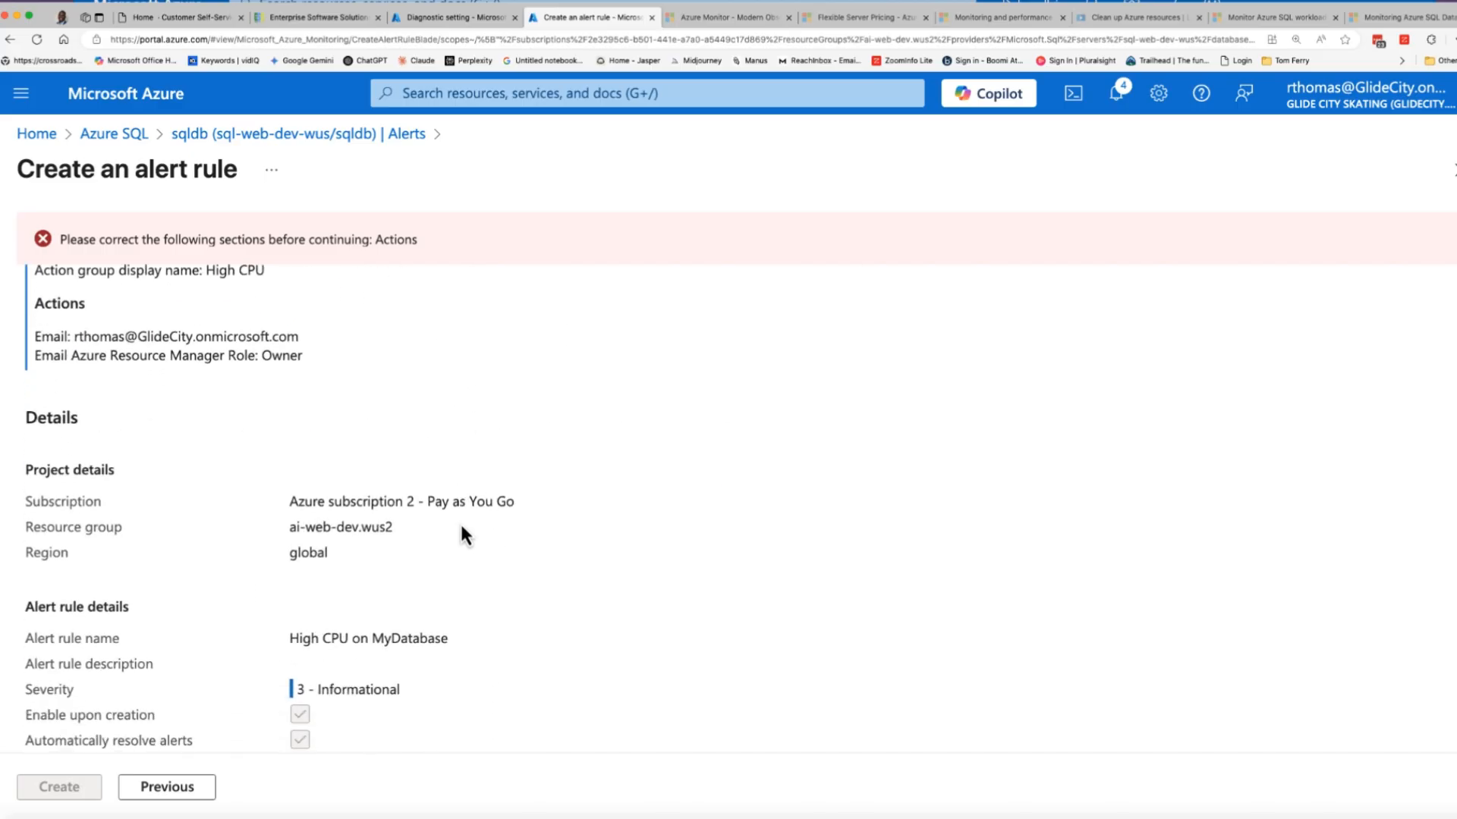
{"action": "scroll", "coordinate": [302, 485], "scroll_direction": "up", "scroll_amount": 10}
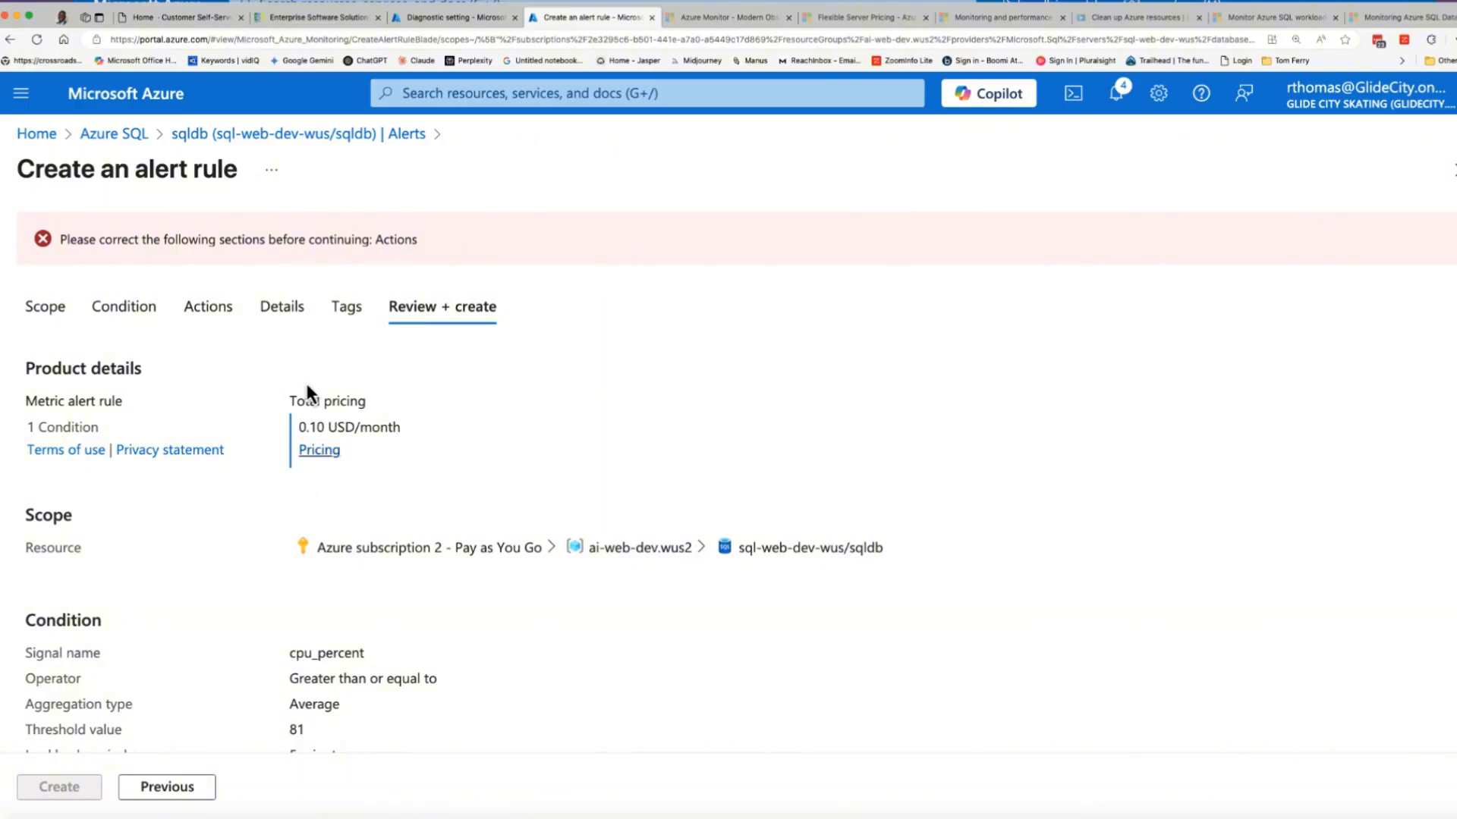
{"action": "left_click", "coordinate": [208, 306]}
{"action": "scroll", "coordinate": [500, 591], "scroll_direction": "down", "scroll_amount": 1}
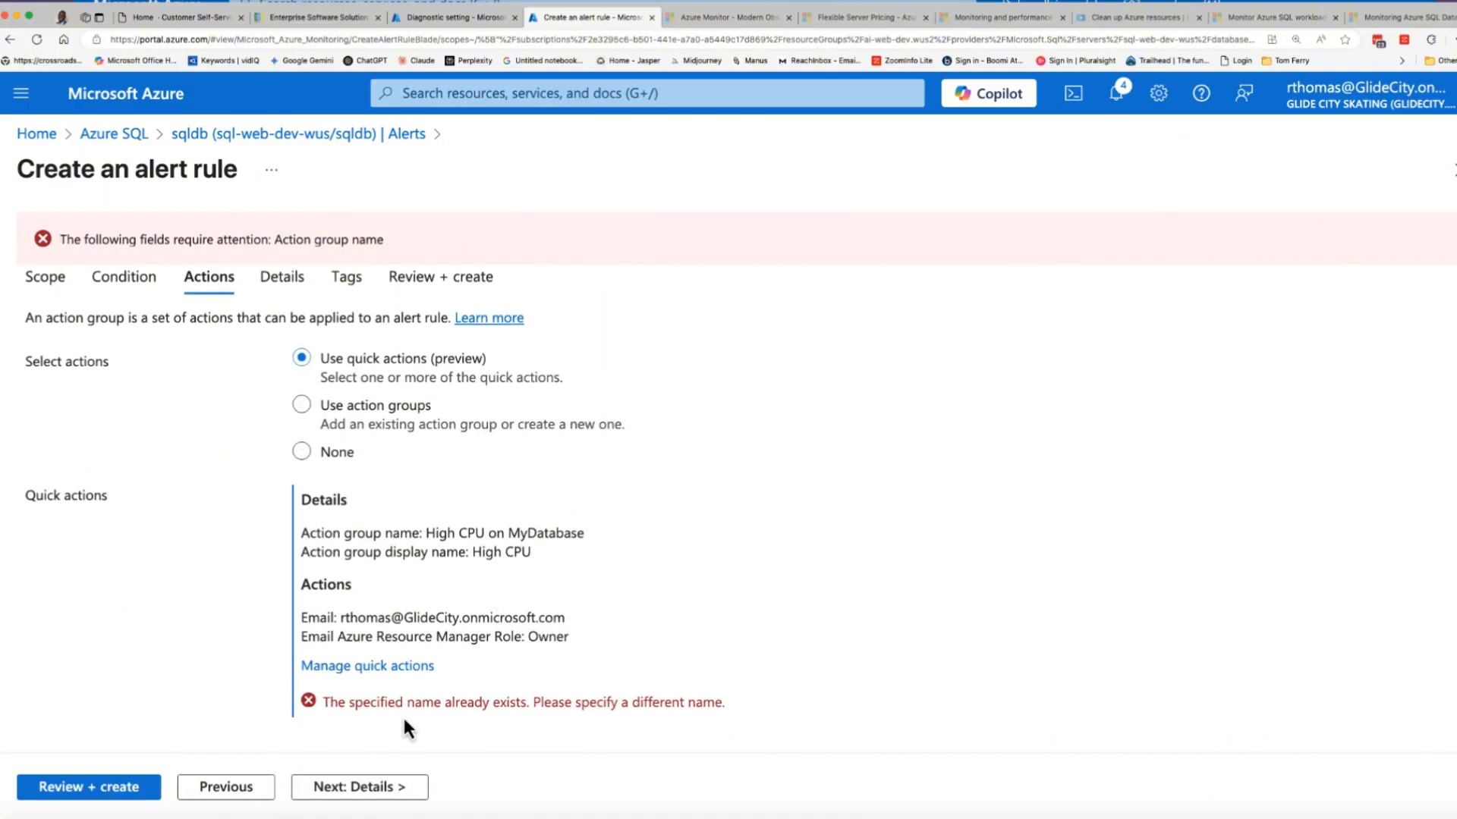
{"action": "scroll", "coordinate": [429, 613], "scroll_direction": "up", "scroll_amount": 1}
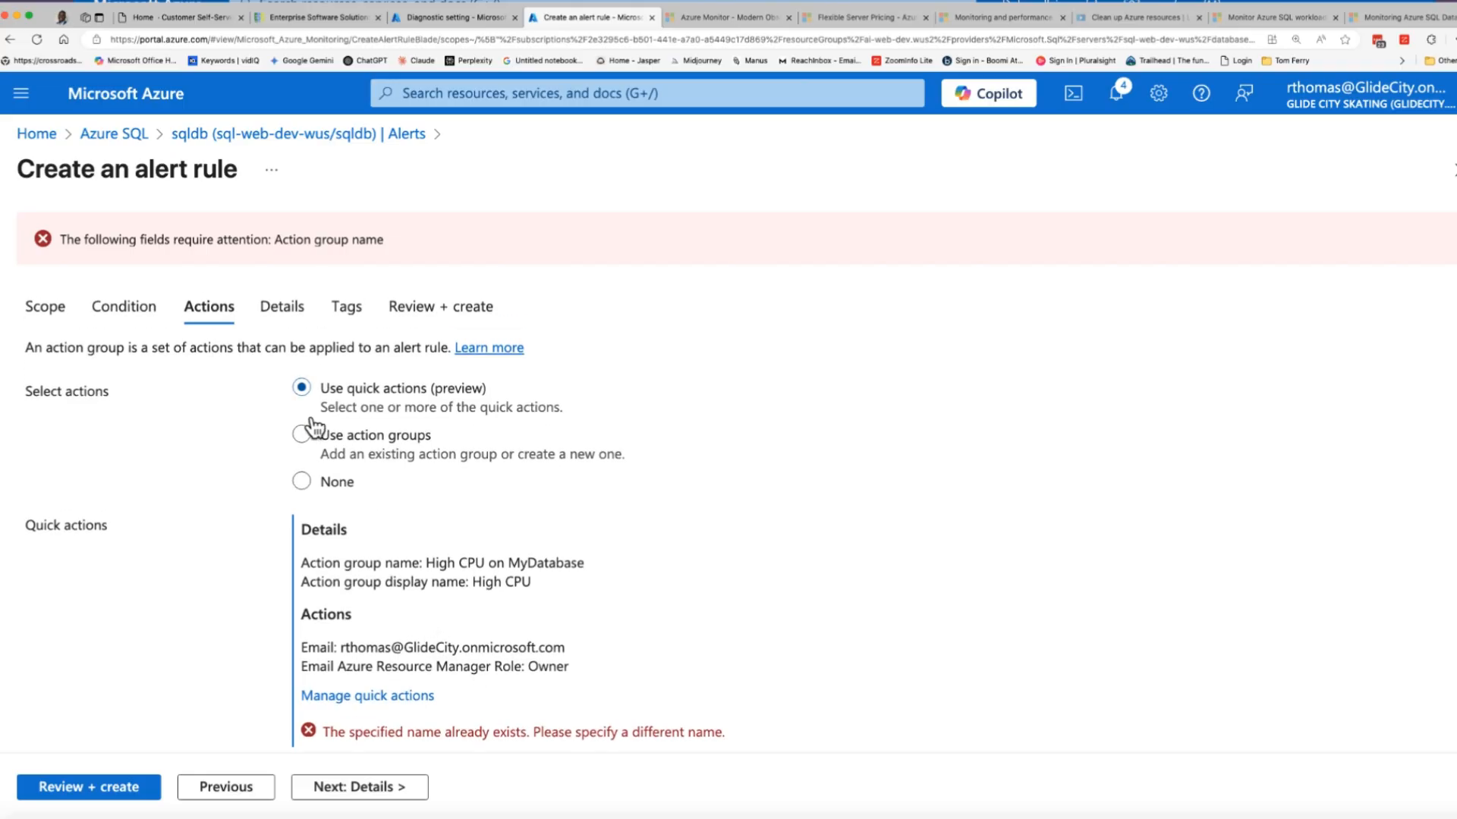
{"action": "left_click", "coordinate": [307, 457]}
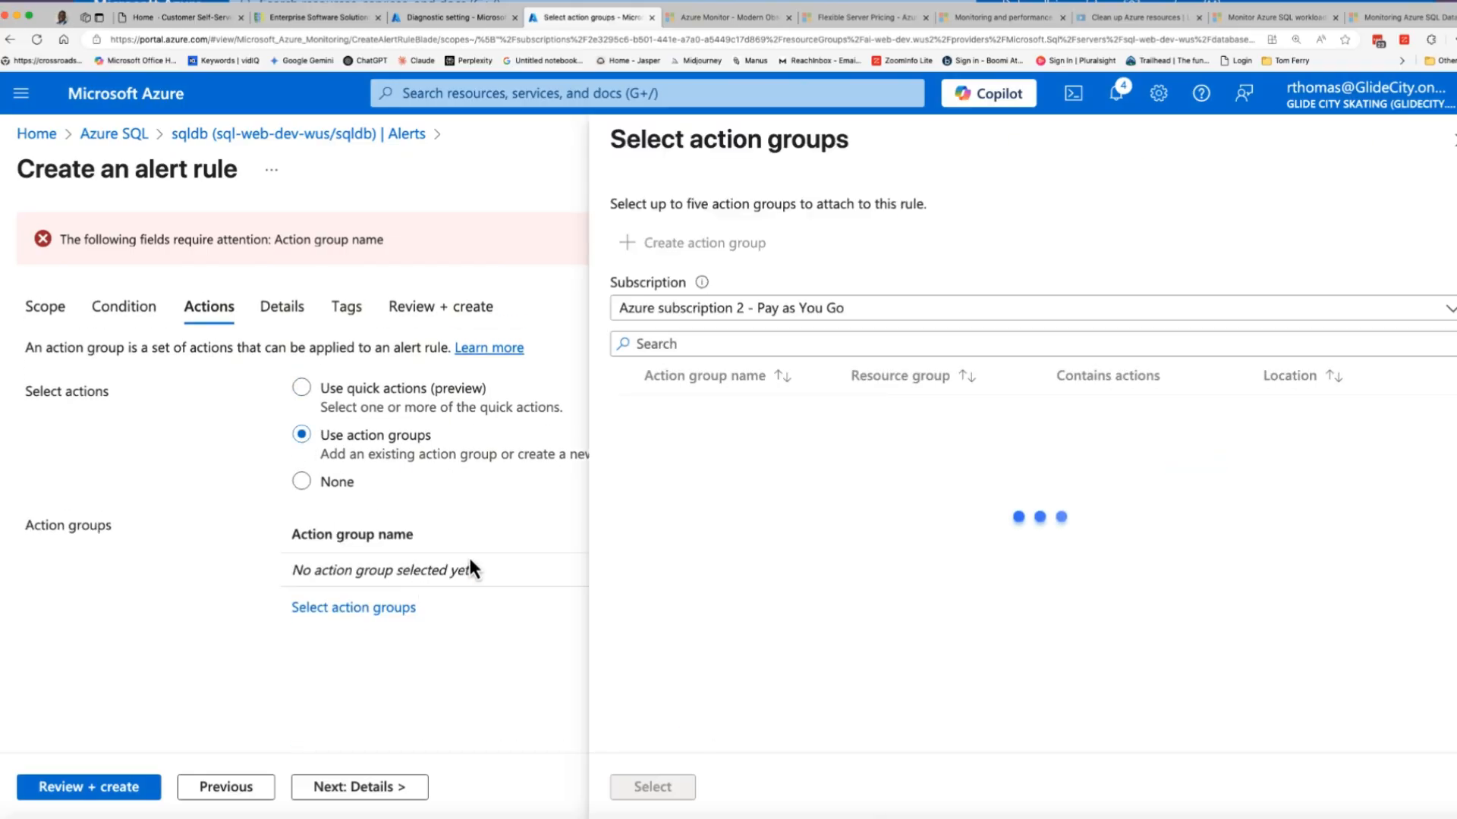
{"action": "left_click", "coordinate": [626, 413]}
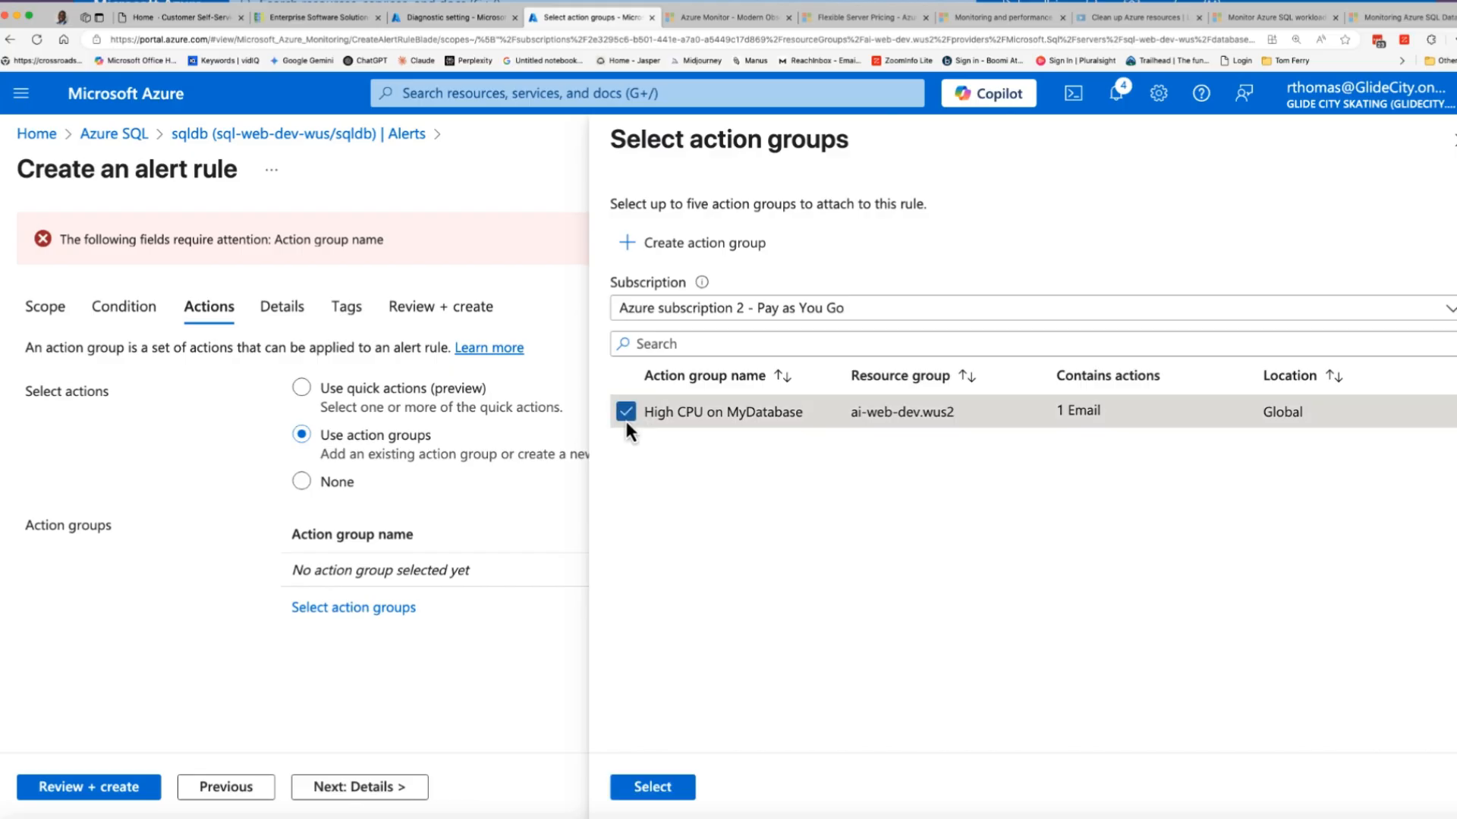
{"action": "left_click", "coordinate": [683, 785]}
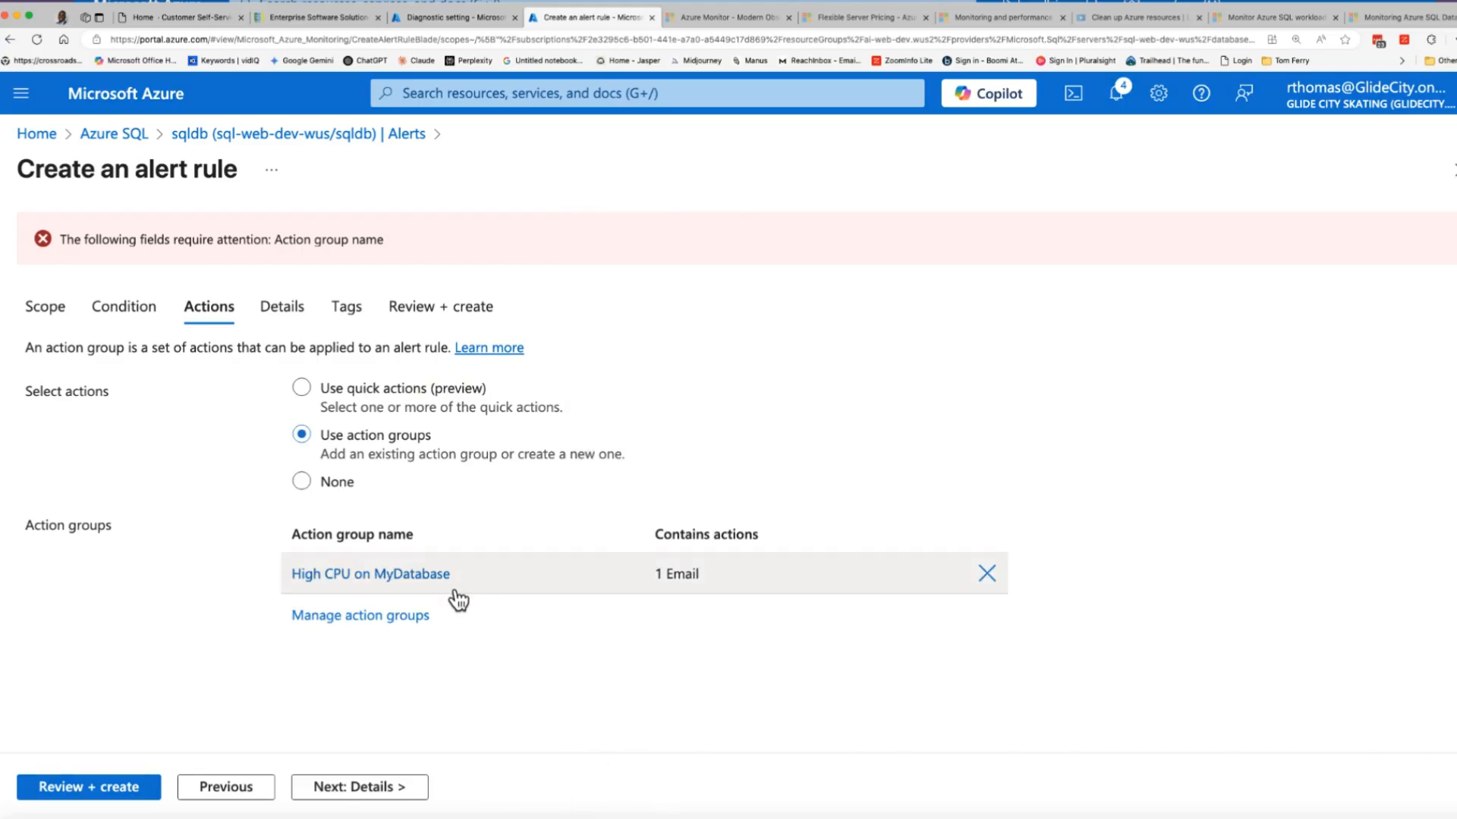
- Review the alert rule's summary without adding tags and create the rule
{"action": "left_click", "coordinate": [388, 787]}
{"action": "left_click", "coordinate": [349, 271]}
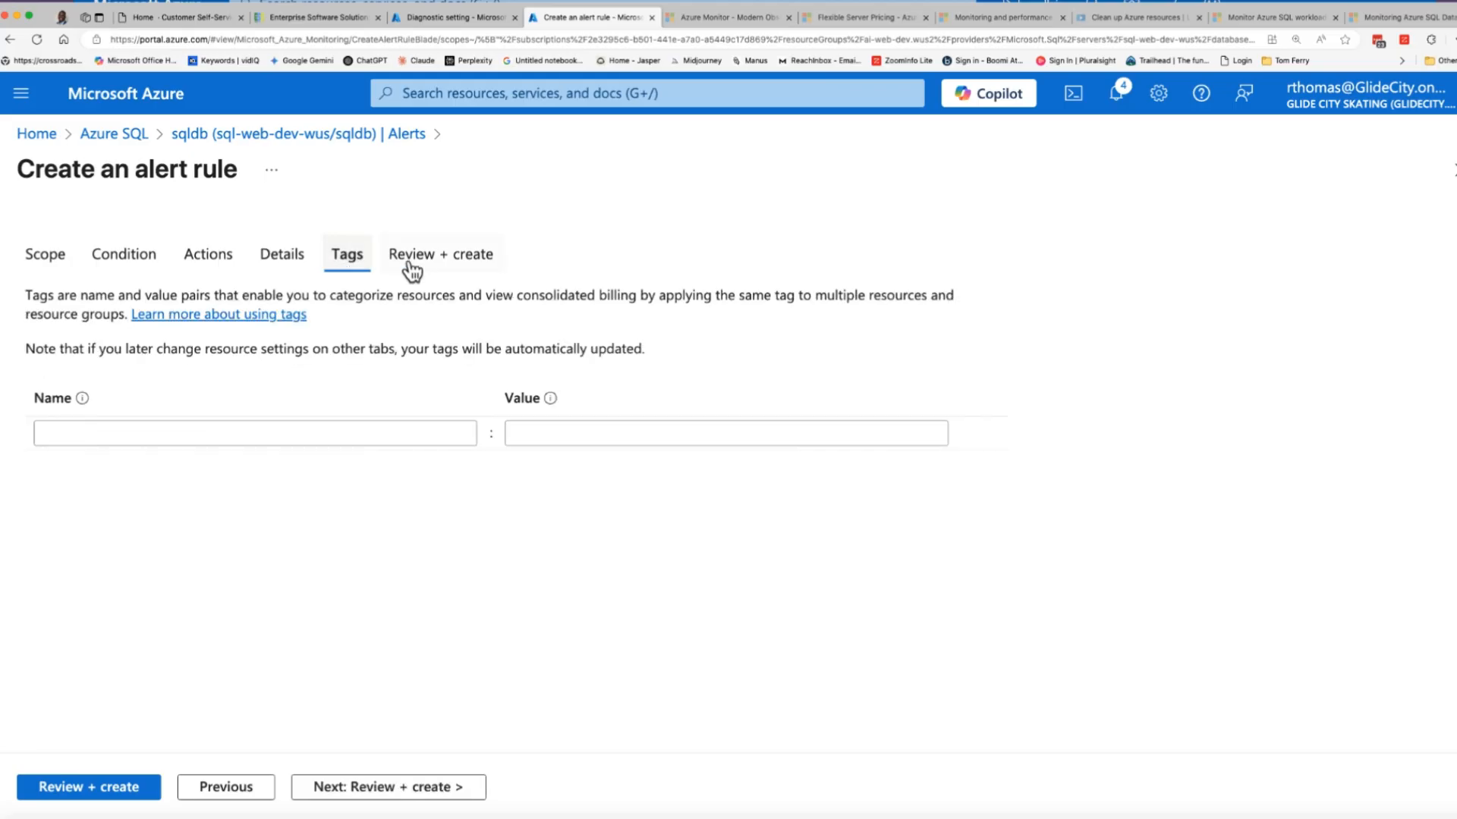
{"action": "left_click", "coordinate": [440, 262]}
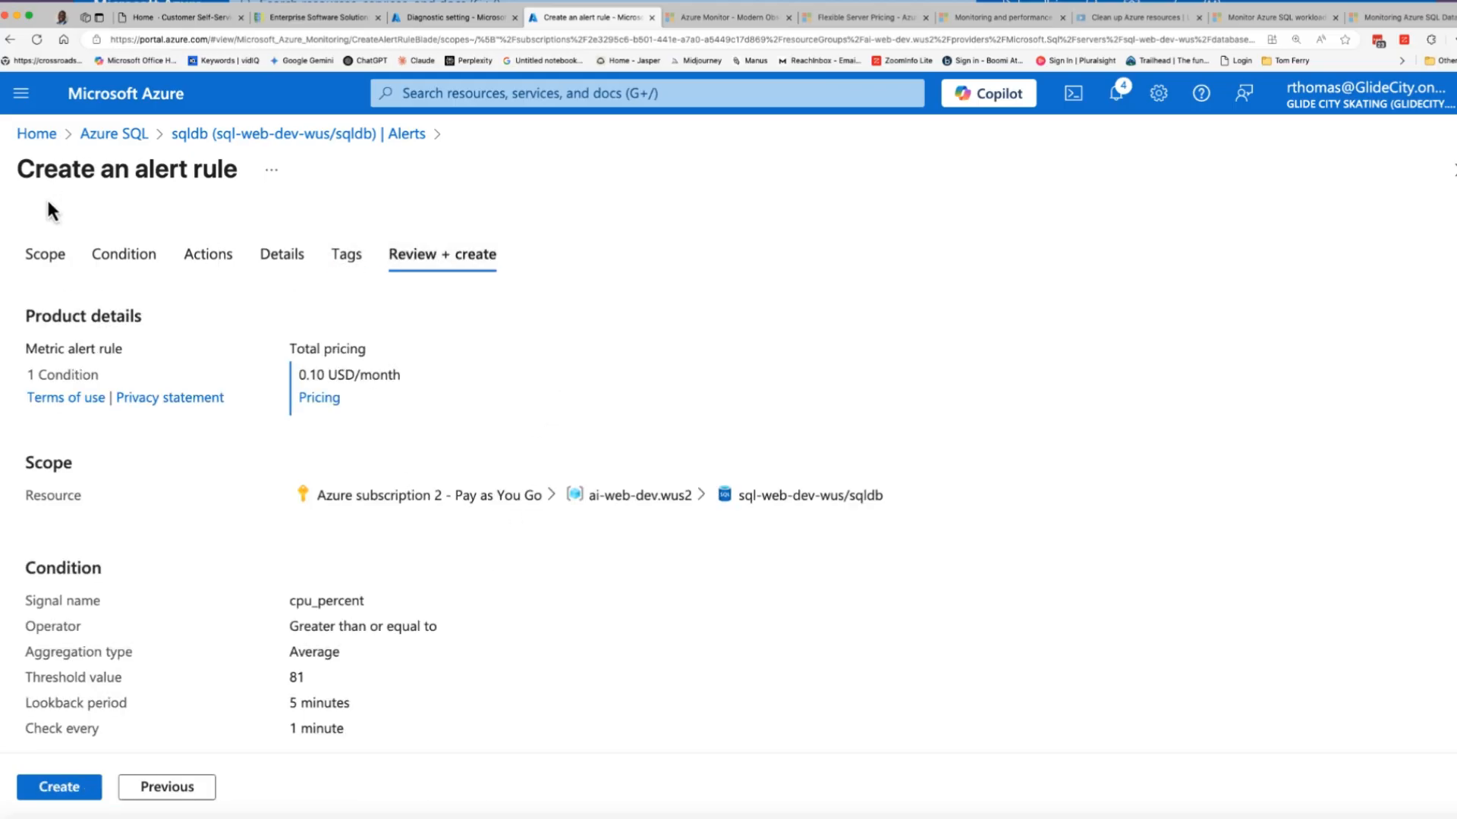
{"action": "scroll", "coordinate": [236, 651], "scroll_direction": "down", "scroll_amount": 3}
{"action": "scroll", "coordinate": [235, 683], "scroll_direction": "down", "scroll_amount": 3}
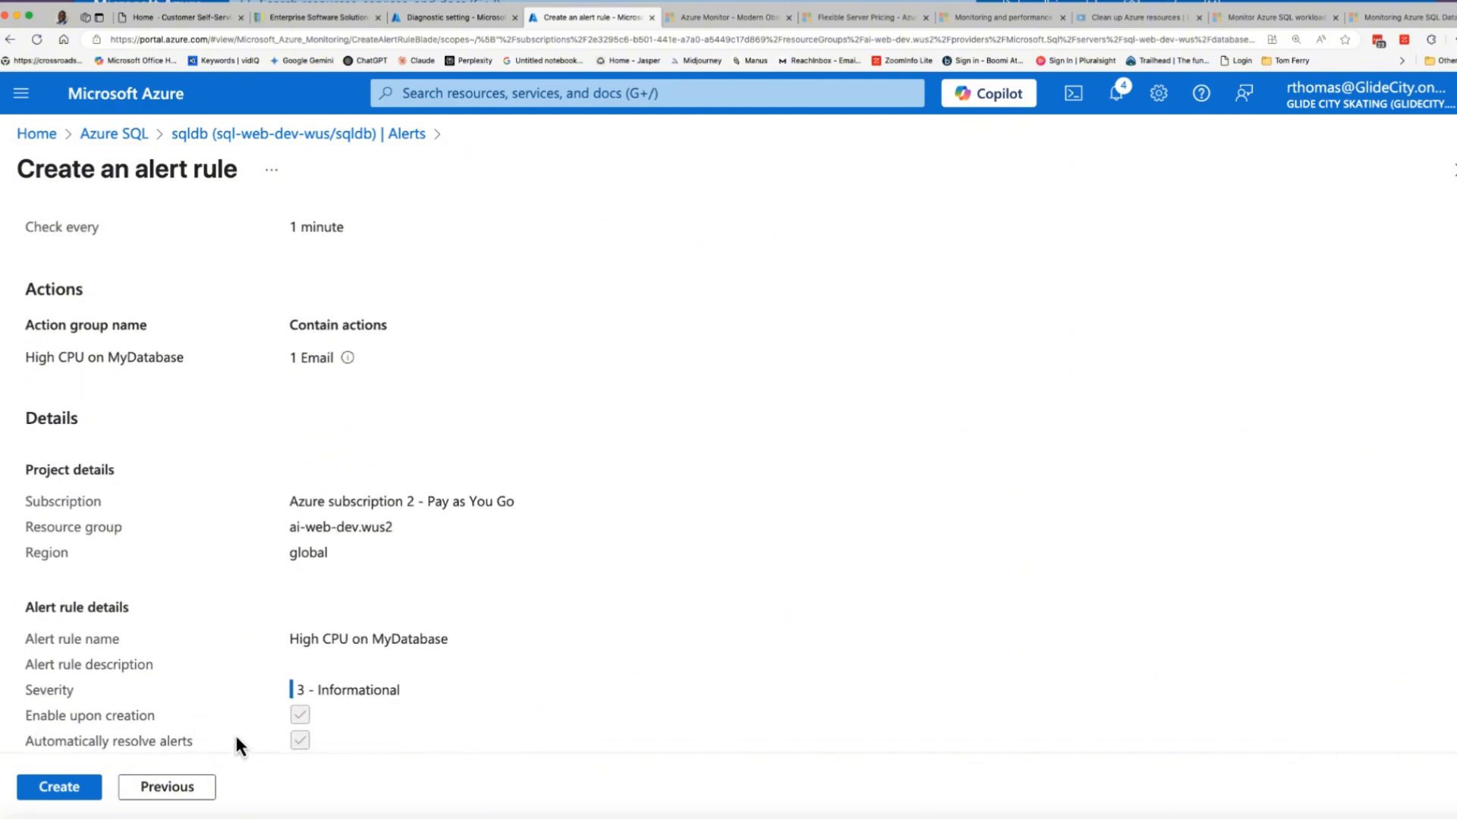
{"action": "left_click", "coordinate": [68, 797]}
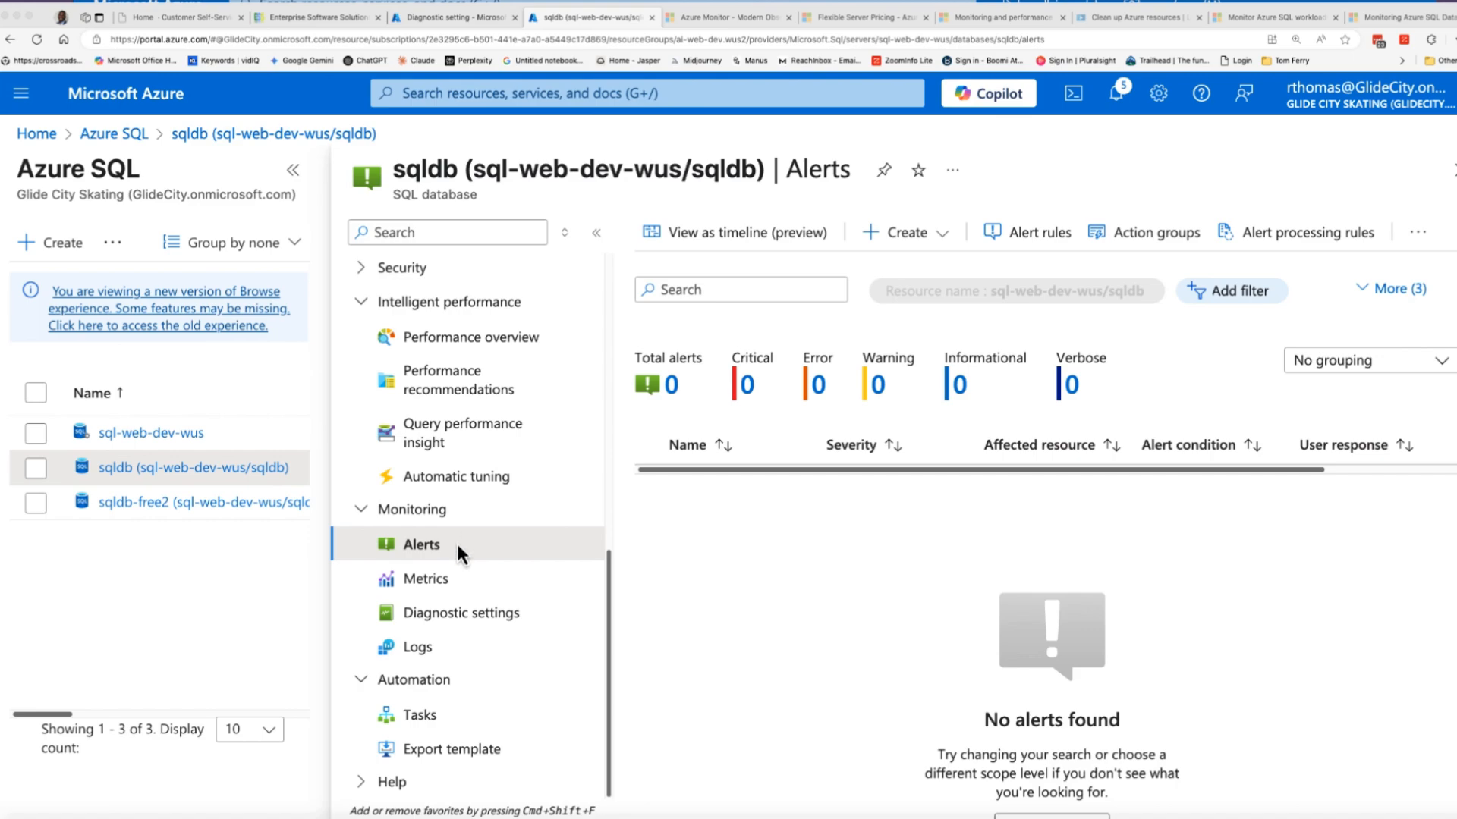
- Open Query performance insight for sqldb and view its resource-consuming queries by Data IO and Log IO
{"action": "left_click", "coordinate": [467, 427]}
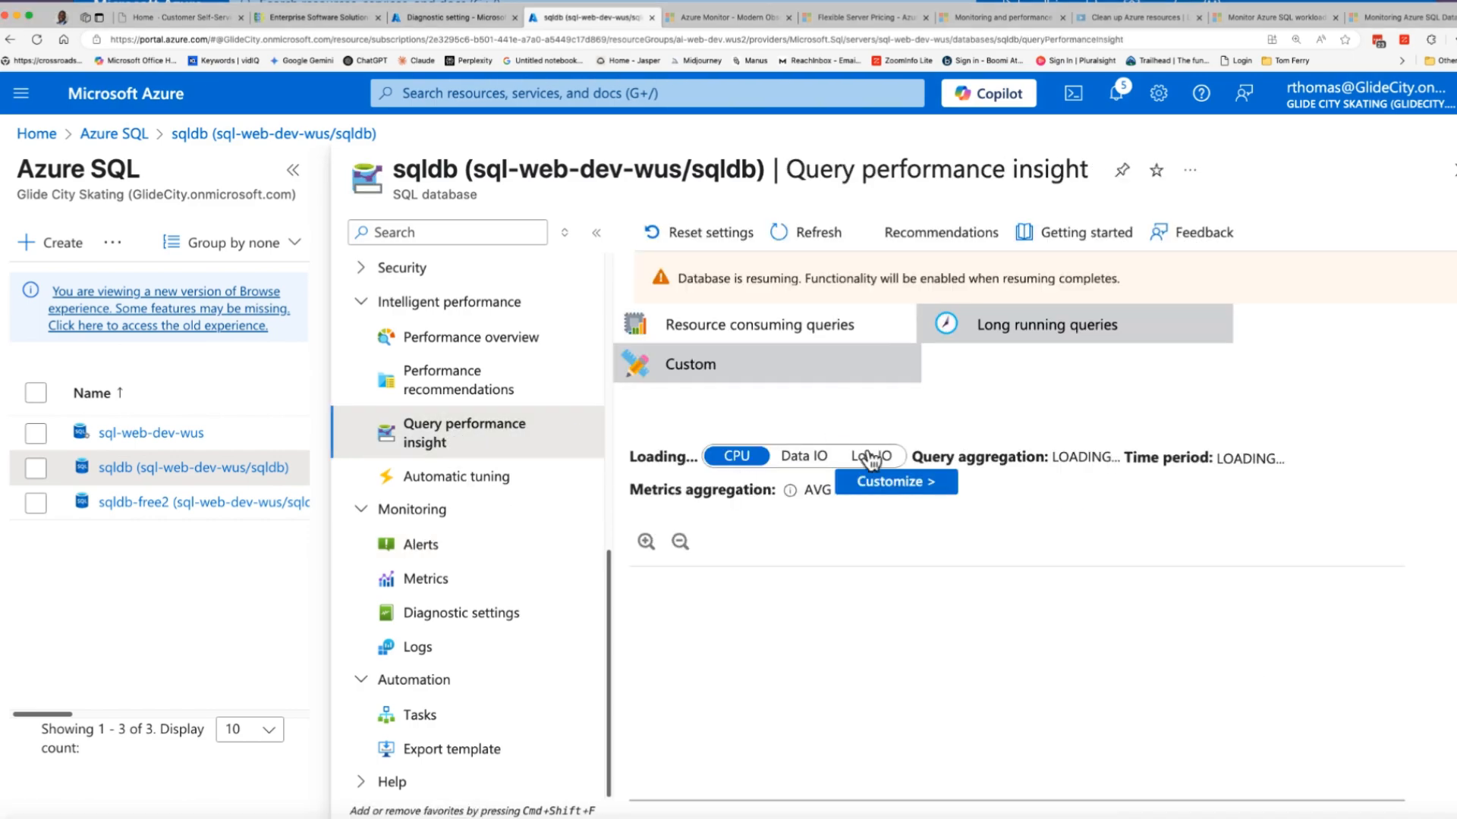
{"action": "left_click", "coordinate": [812, 458]}
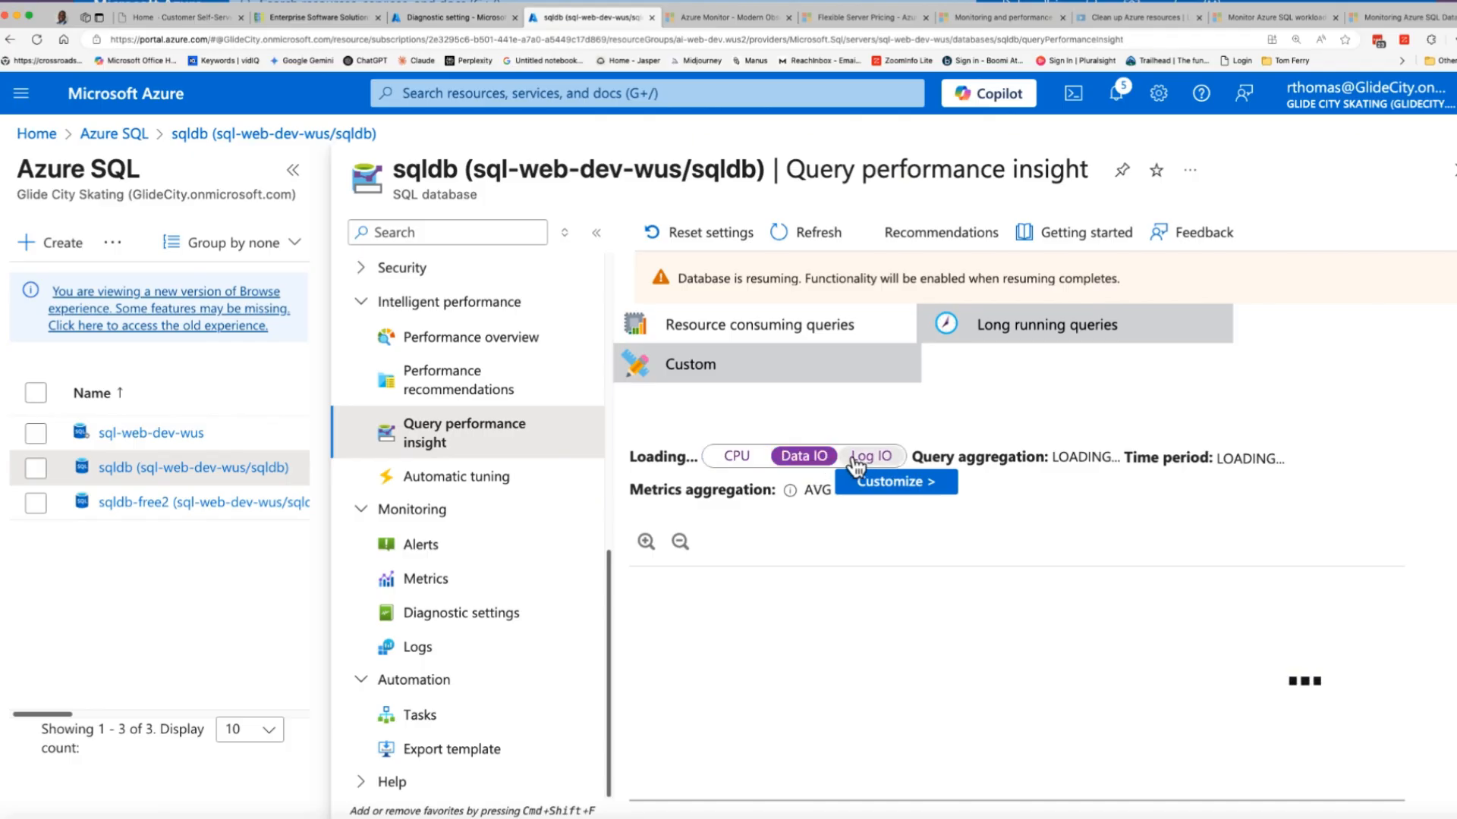
{"action": "left_click", "coordinate": [873, 457]}
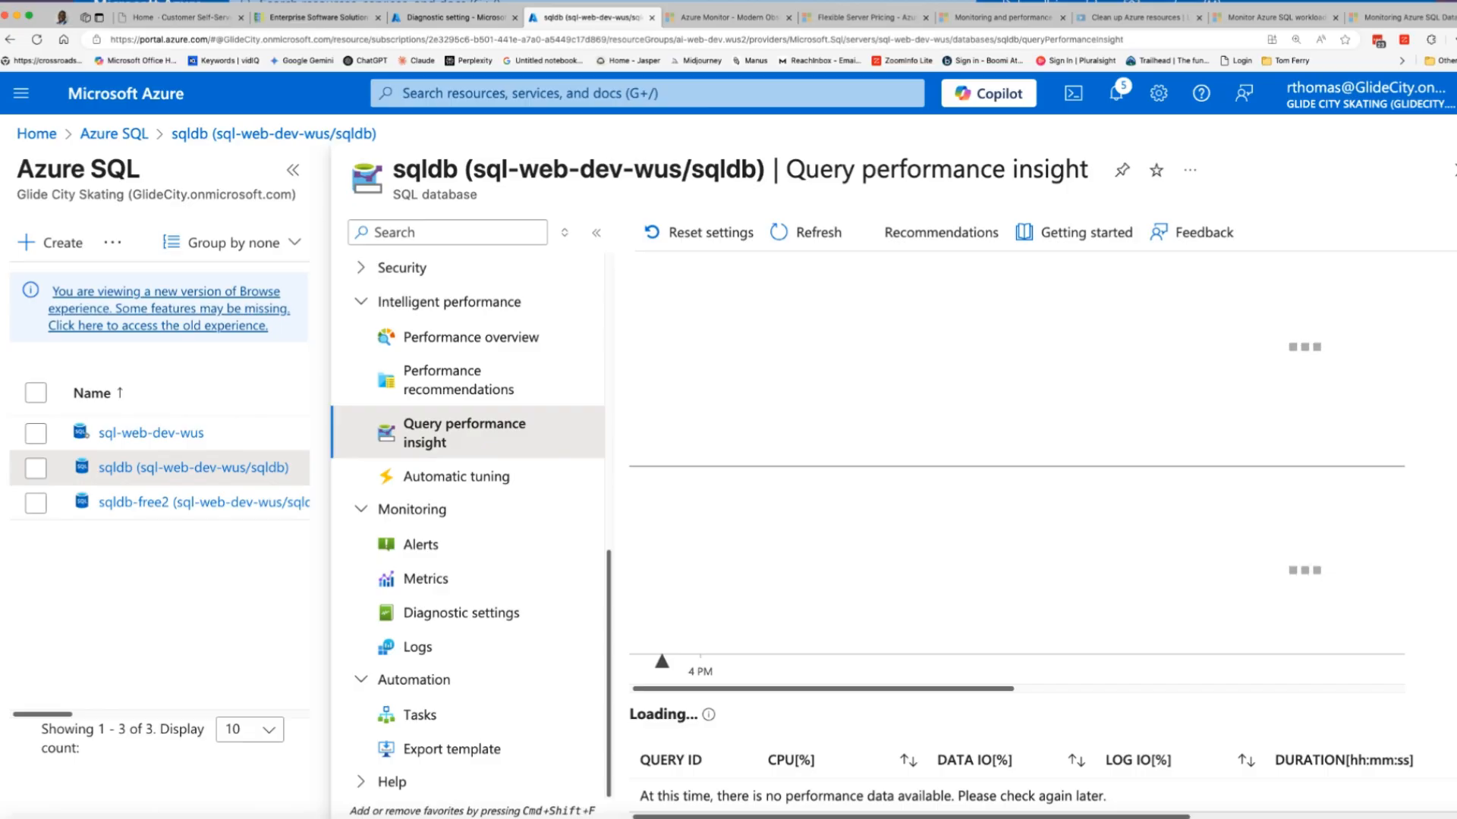
- Open the Automatic tuning settings of sqldb, discarding the unsaved edits
{"action": "left_click", "coordinate": [508, 480]}
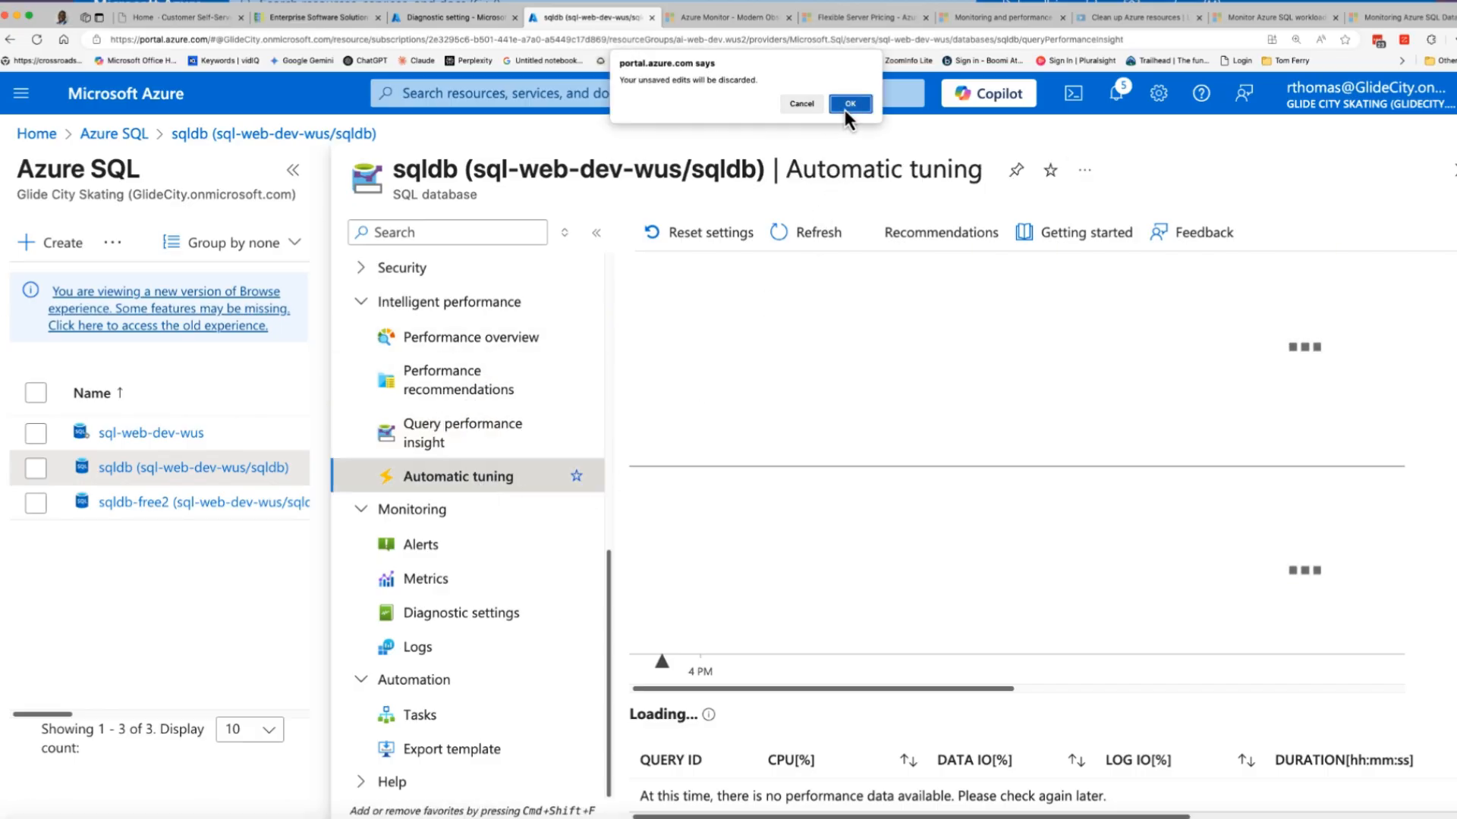
{"action": "left_click", "coordinate": [846, 111]}
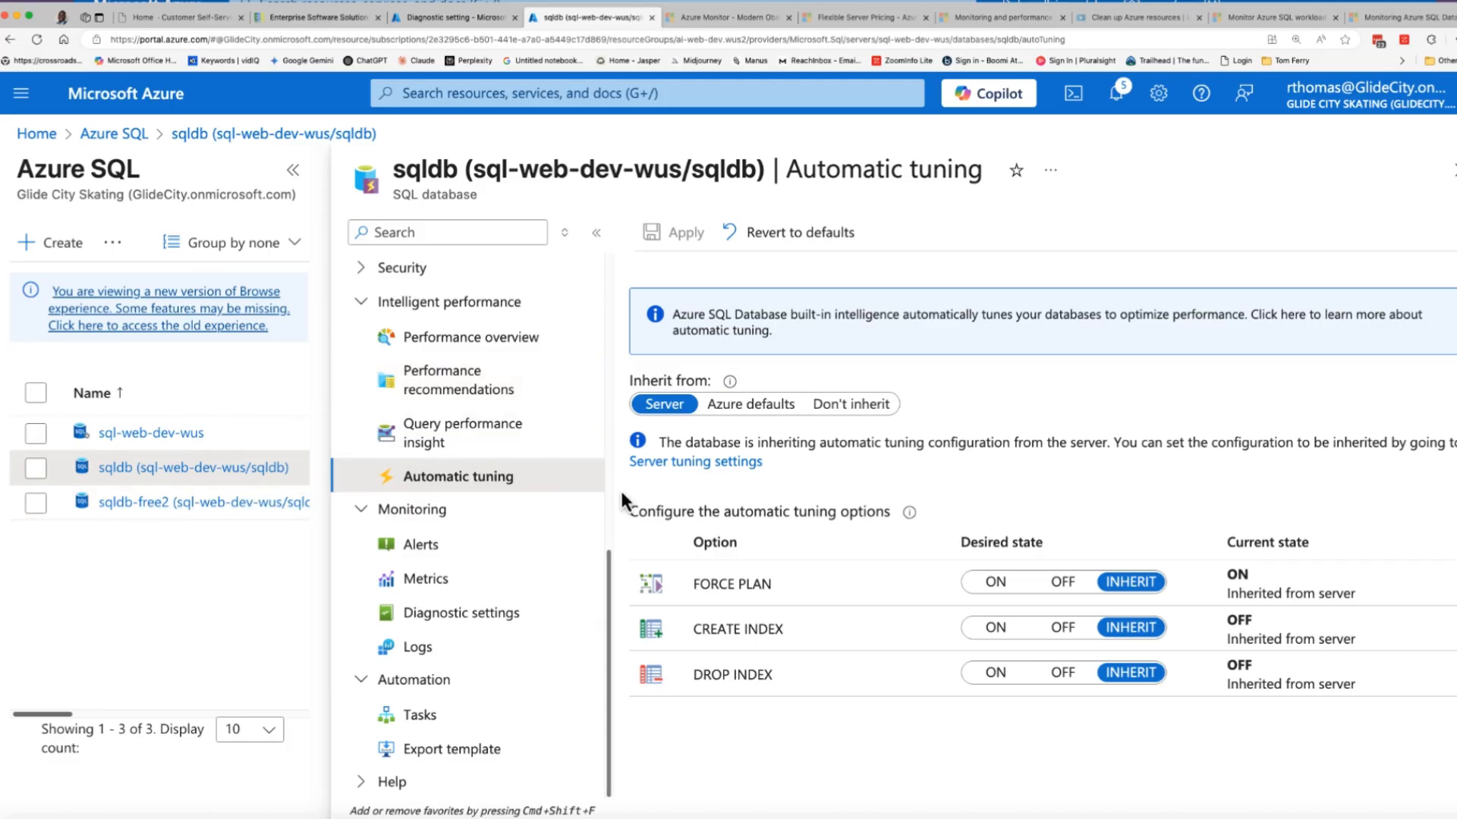
- Try setting the FORCE PLAN tuning option to ON, and open sqldb's Diagnostic settings, discarding the unsaved edit
{"action": "left_click", "coordinate": [995, 583]}
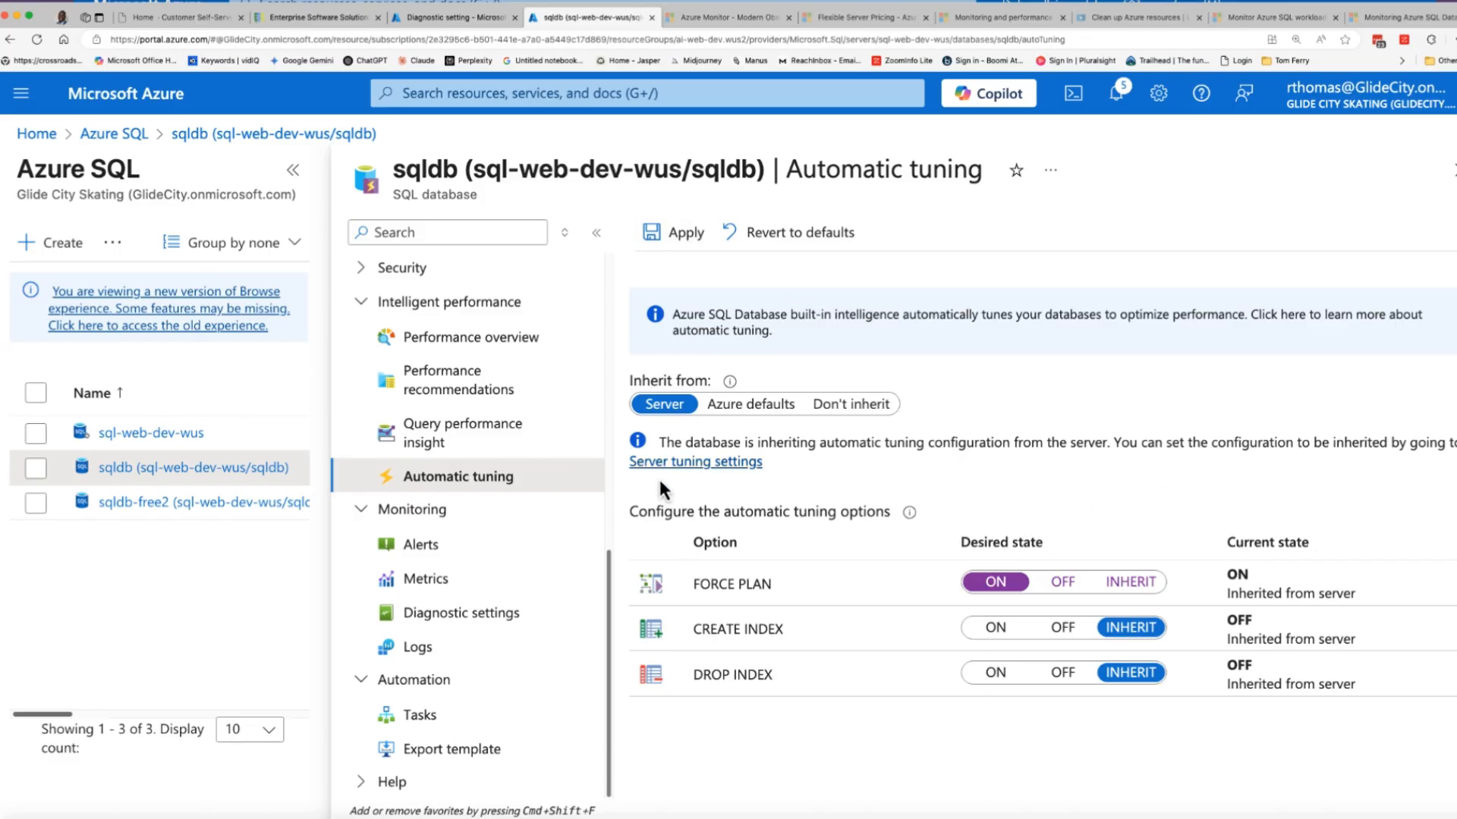
{"action": "left_click", "coordinate": [508, 612]}
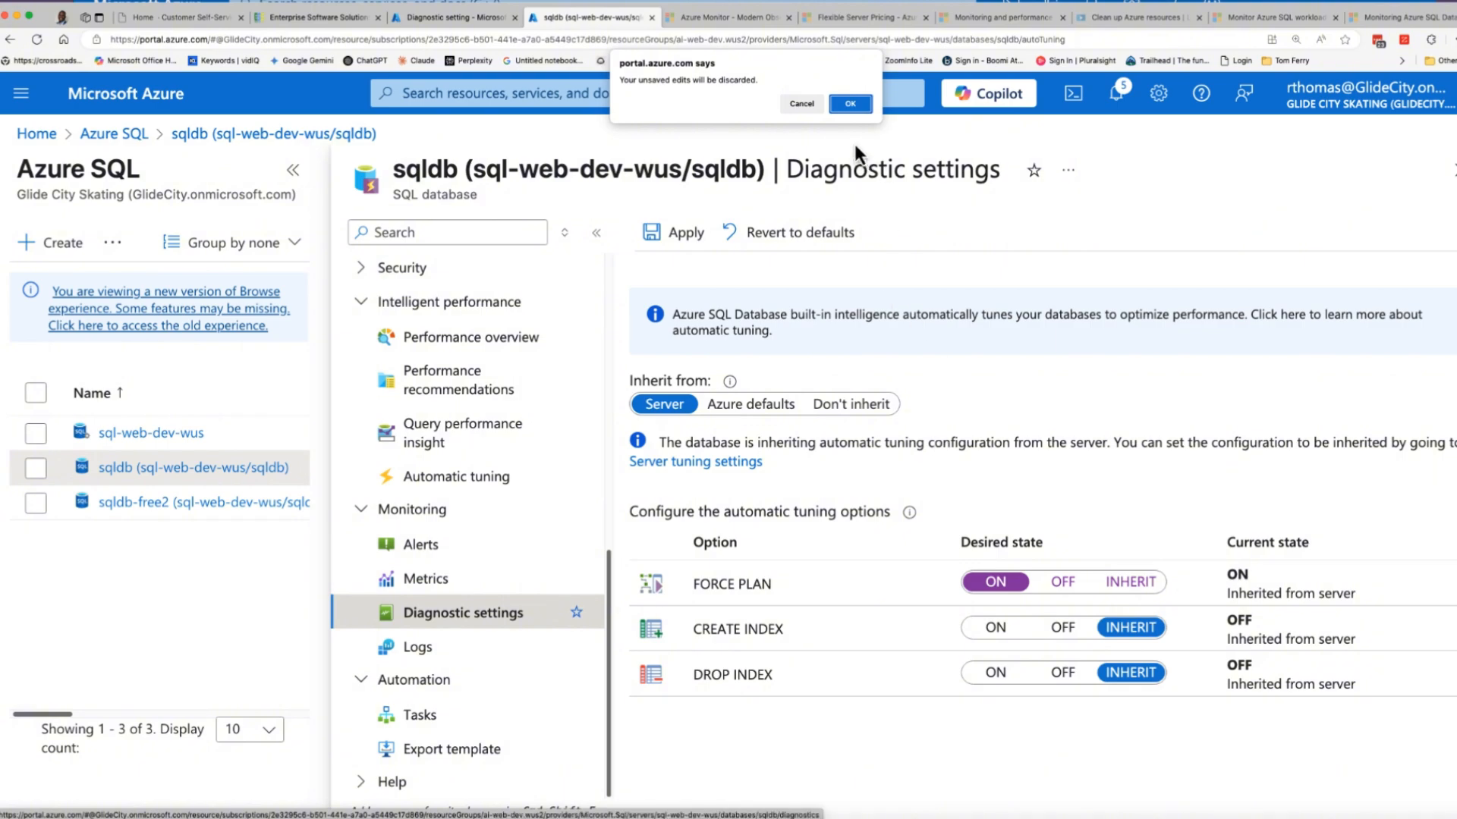
{"action": "left_click", "coordinate": [845, 108]}
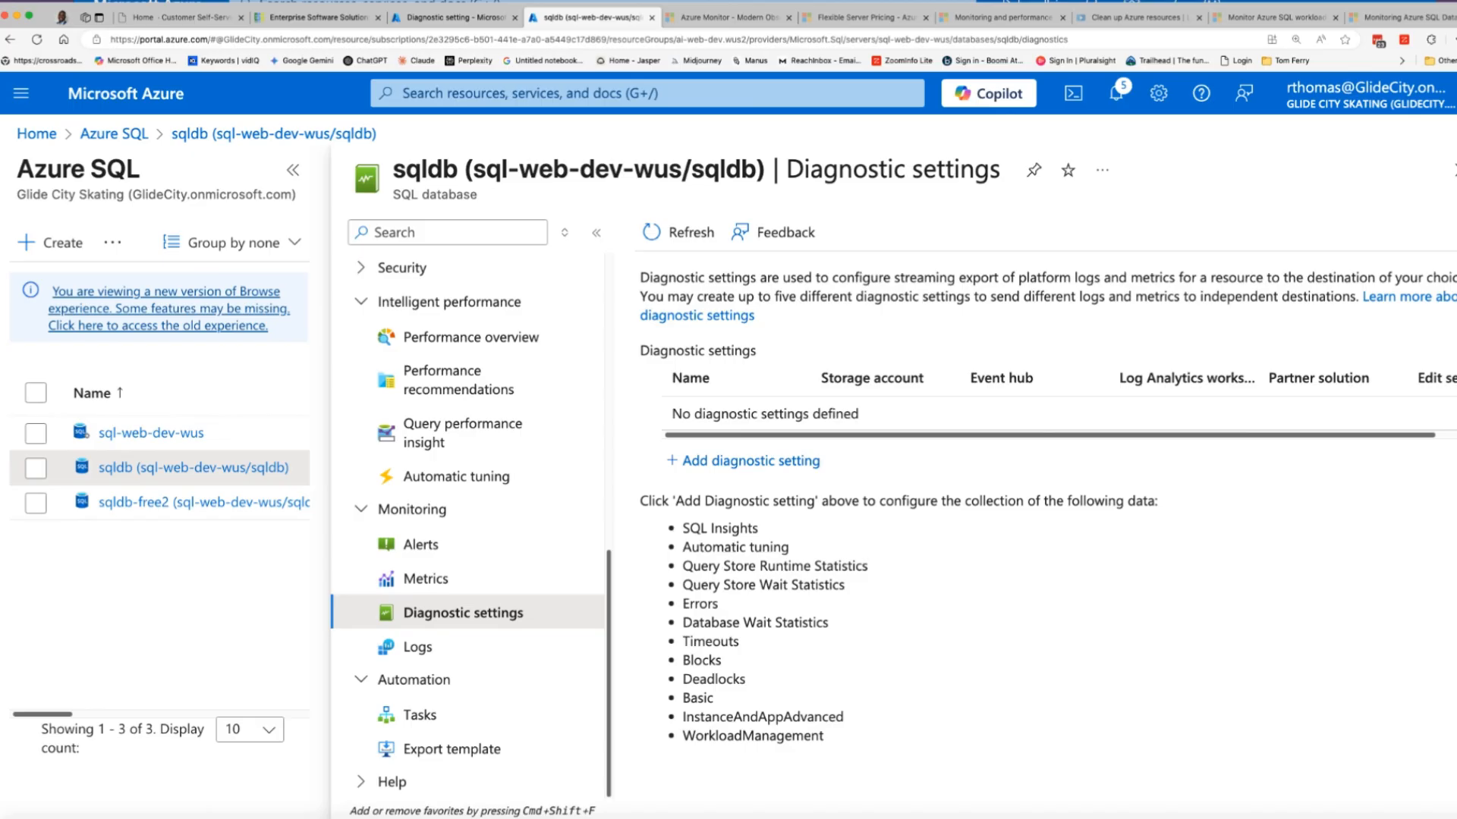
- Add a diagnostic setting named Export-SQL-Telemetry-to-LogAnalytics with Send to Log Analytics workspace as its destination
{"action": "left_click", "coordinate": [766, 476]}
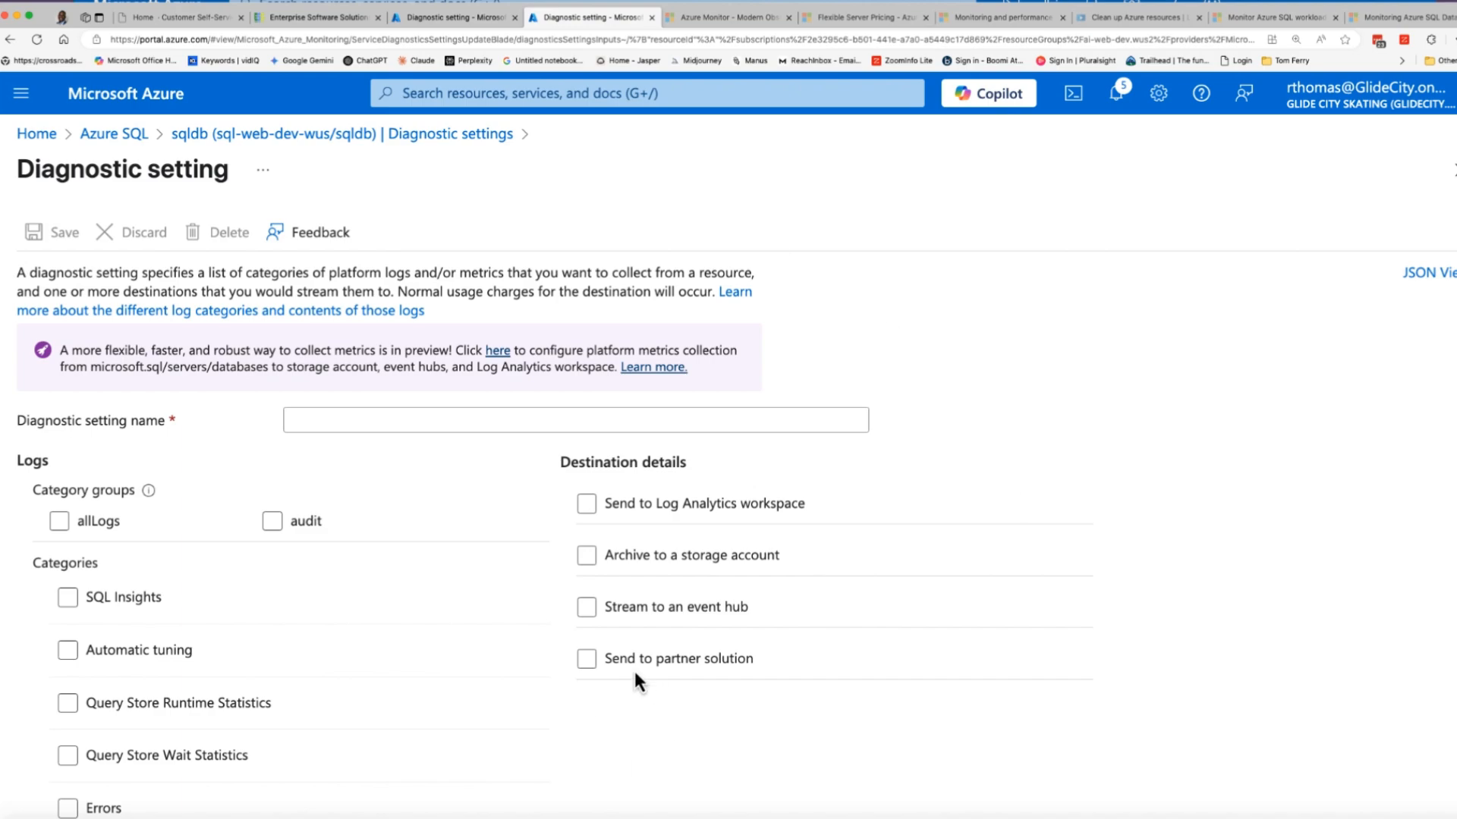
{"action": "left_click", "coordinate": [586, 505]}
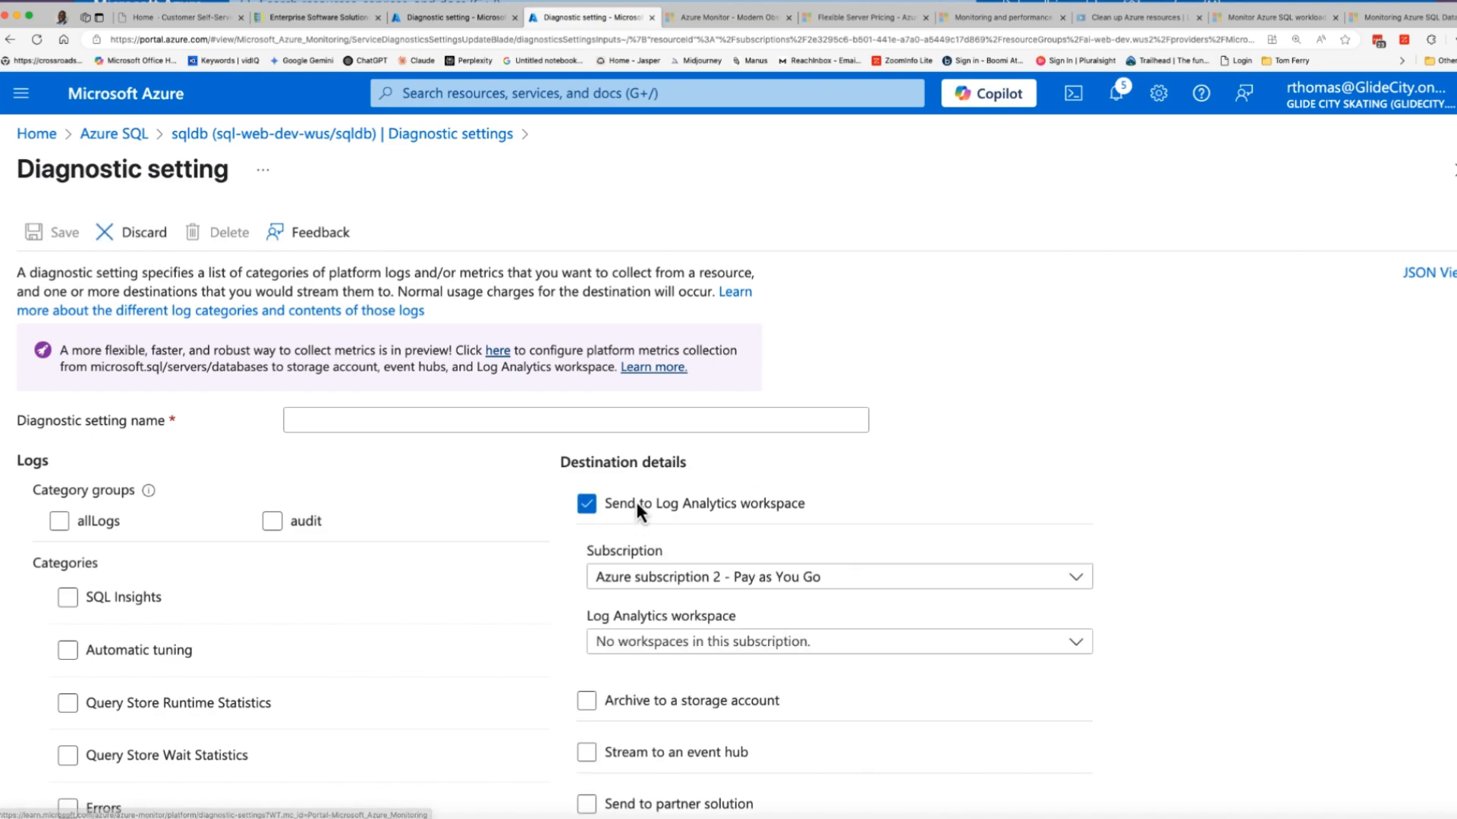
{"action": "left_click", "coordinate": [658, 644]}
{"action": "left_click", "coordinate": [410, 478]}
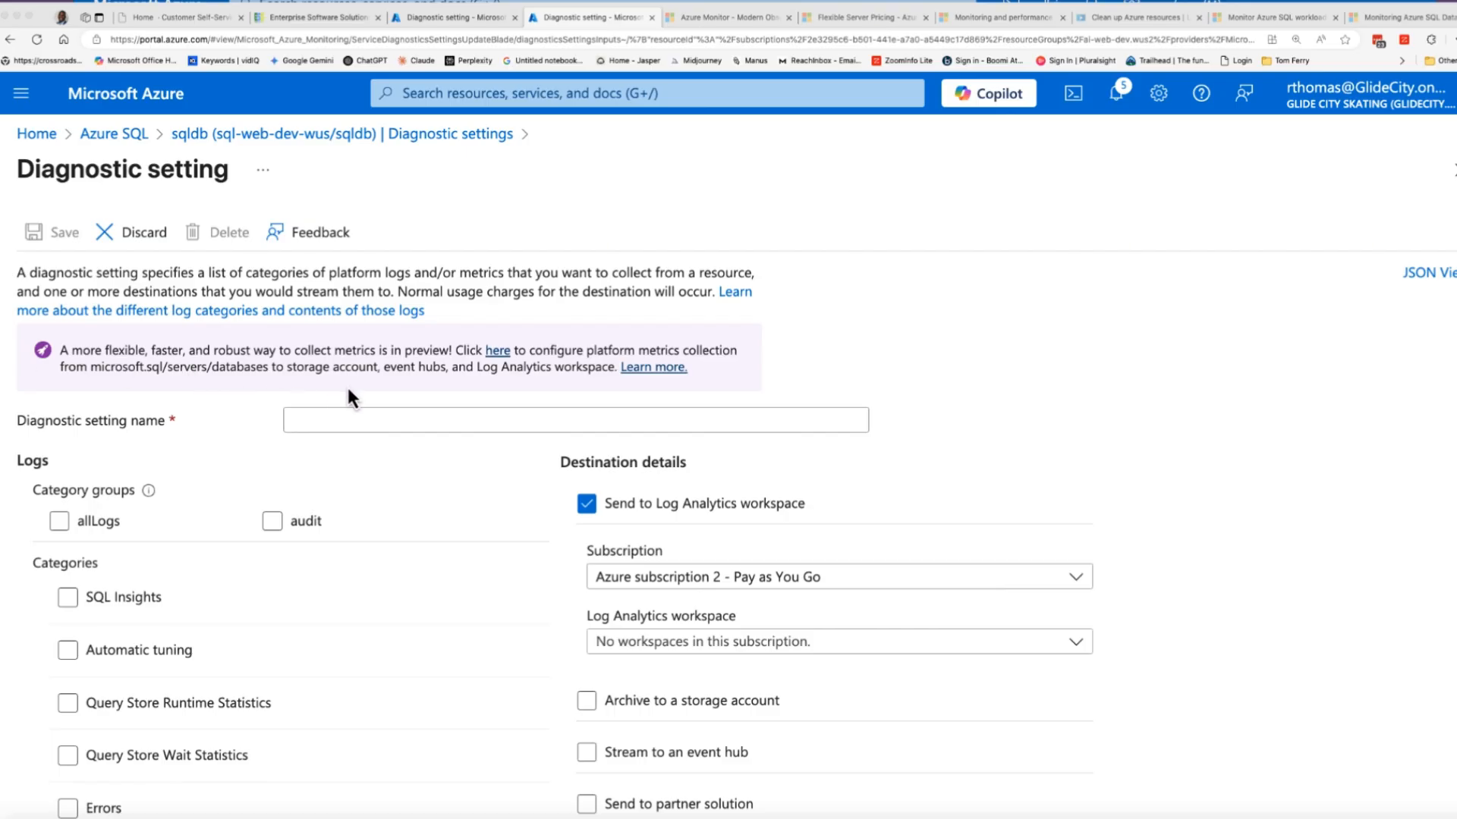
{"action": "left_click", "coordinate": [314, 419]}
{"action": "type", "text": "Export-SQL-Telemetry-to-LogAnalytics"}
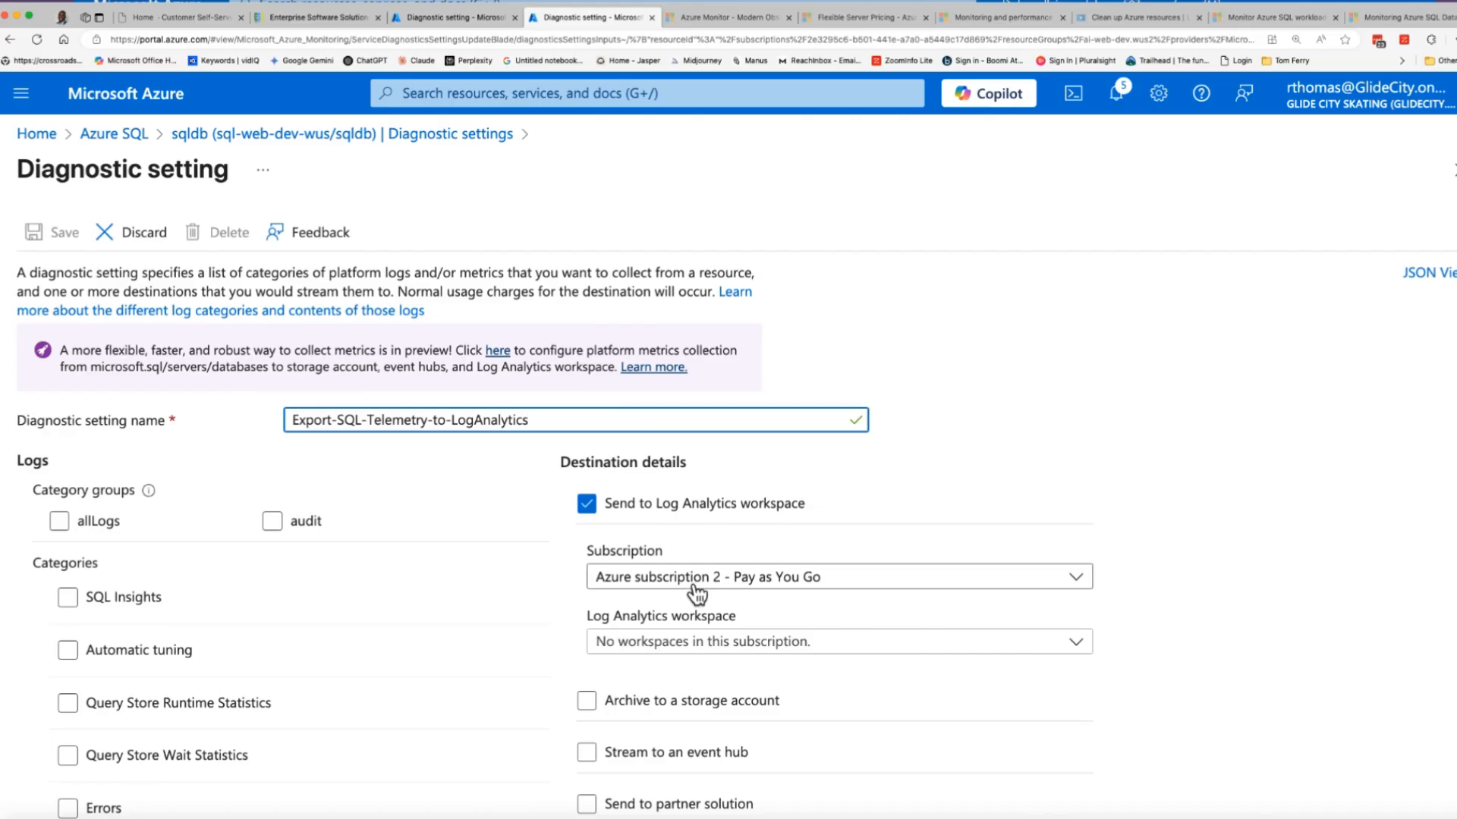
- Include the Blocks, Deadlocks, Errors, Query Store Wait Statistics and Query Store Runtime Statistics log categories in the diagnostic setting
{"action": "scroll", "coordinate": [224, 631], "scroll_direction": "down", "scroll_amount": 6}
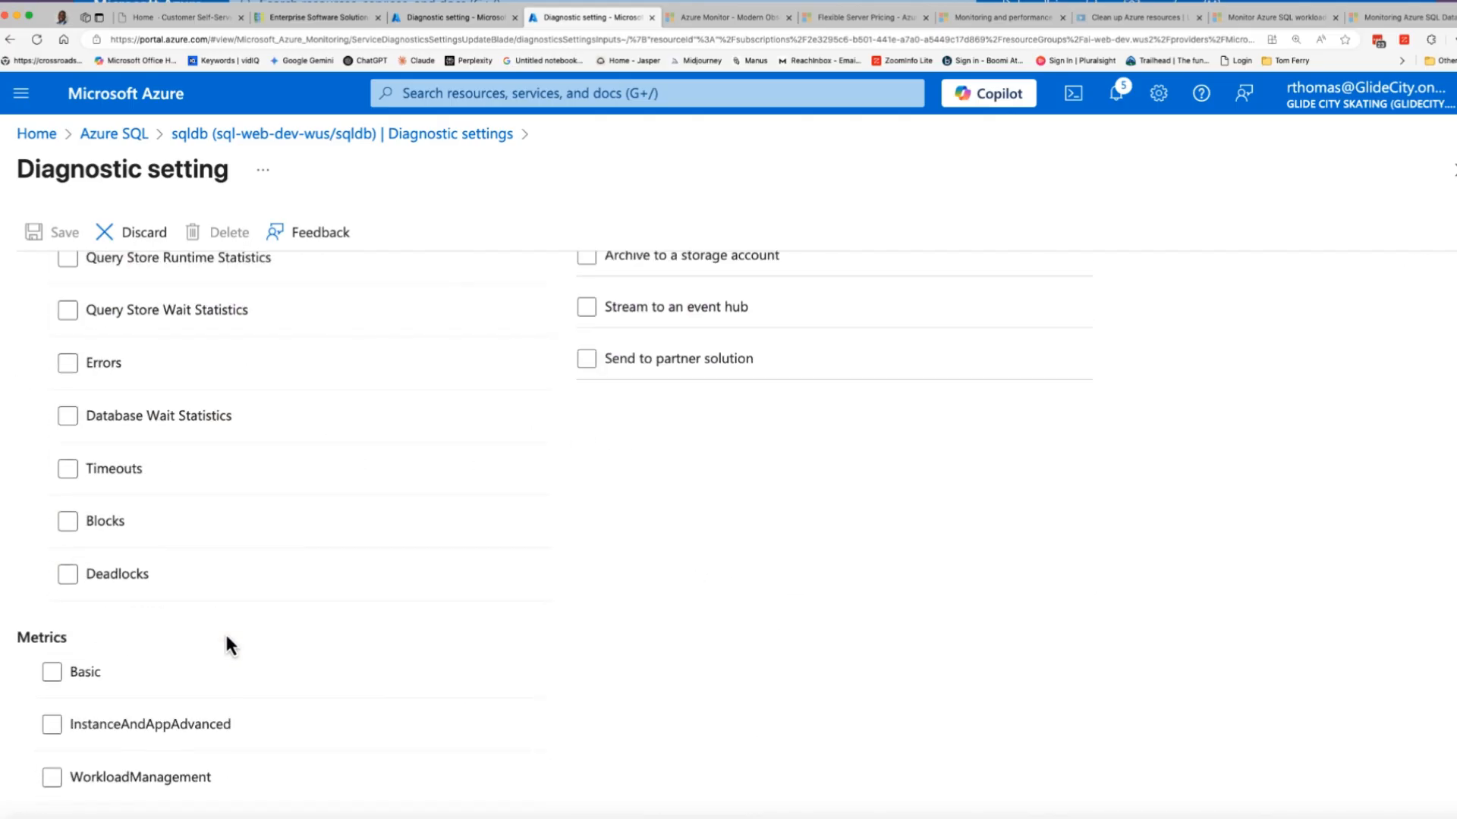
{"action": "left_click", "coordinate": [67, 540]}
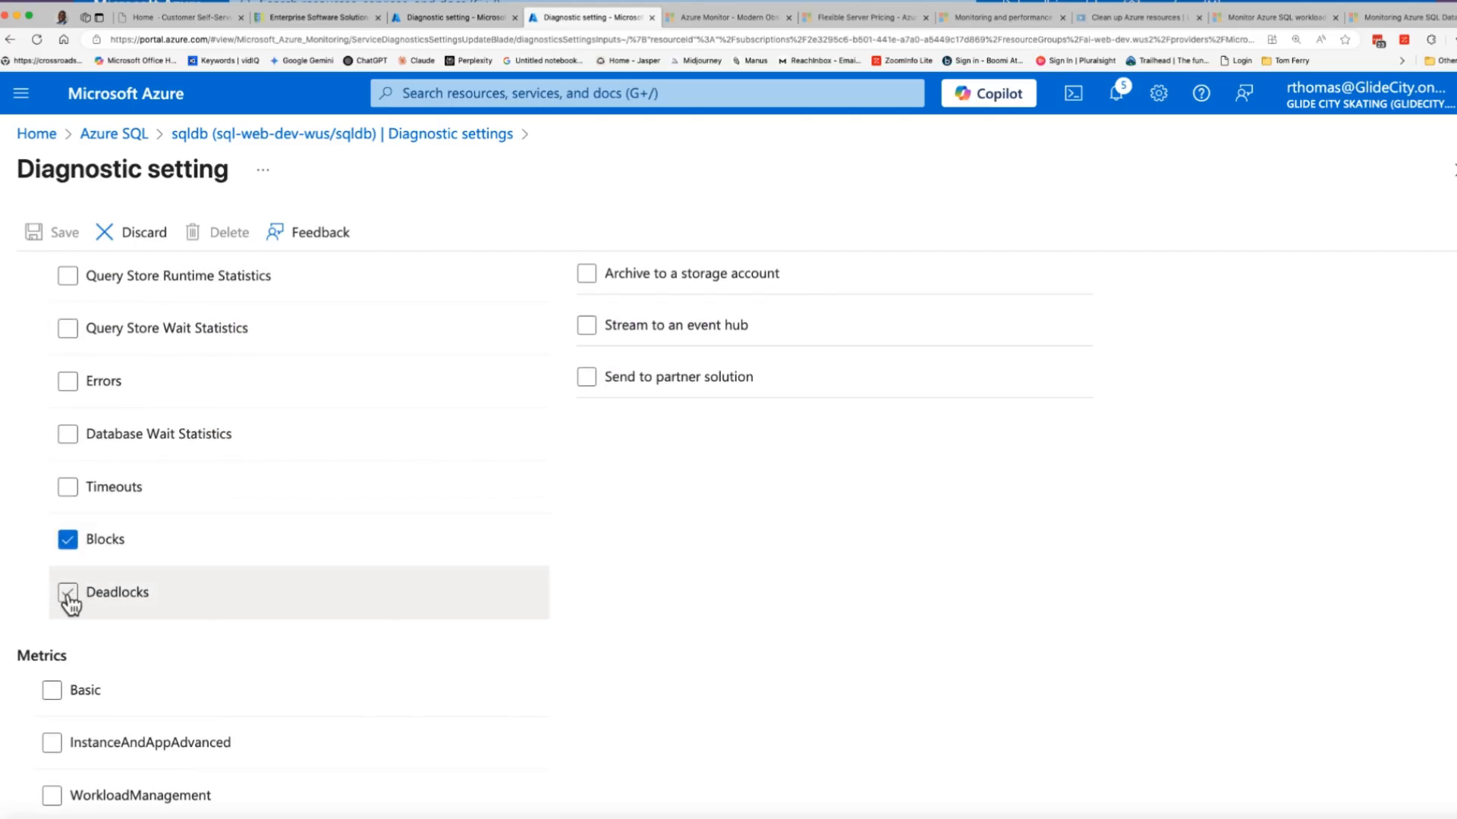
{"action": "left_click", "coordinate": [68, 596]}
{"action": "scroll", "coordinate": [113, 559], "scroll_direction": "up", "scroll_amount": 3}
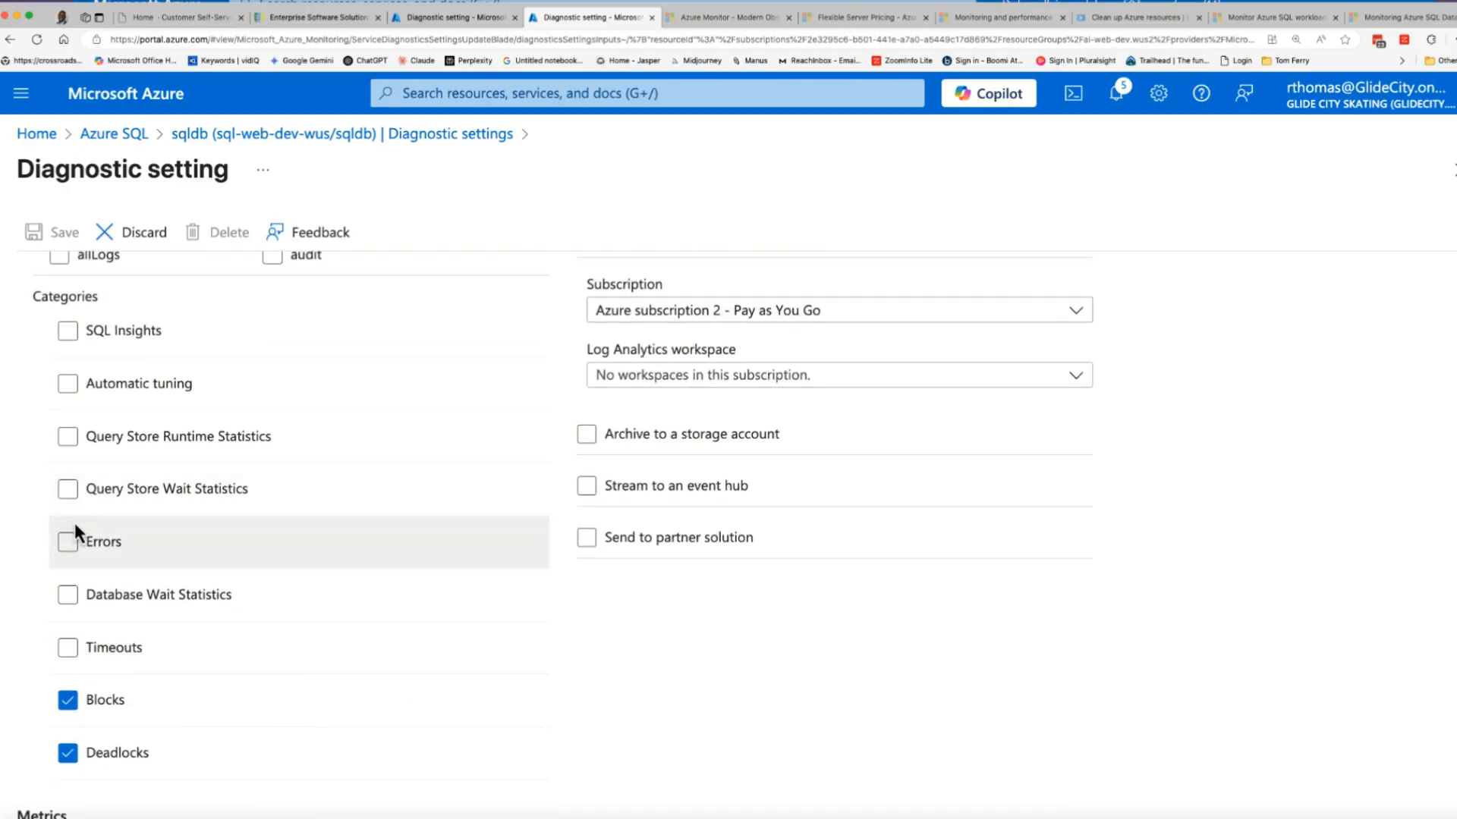
{"action": "left_click", "coordinate": [68, 489]}
{"action": "left_click", "coordinate": [69, 542]}
{"action": "left_click", "coordinate": [88, 445]}
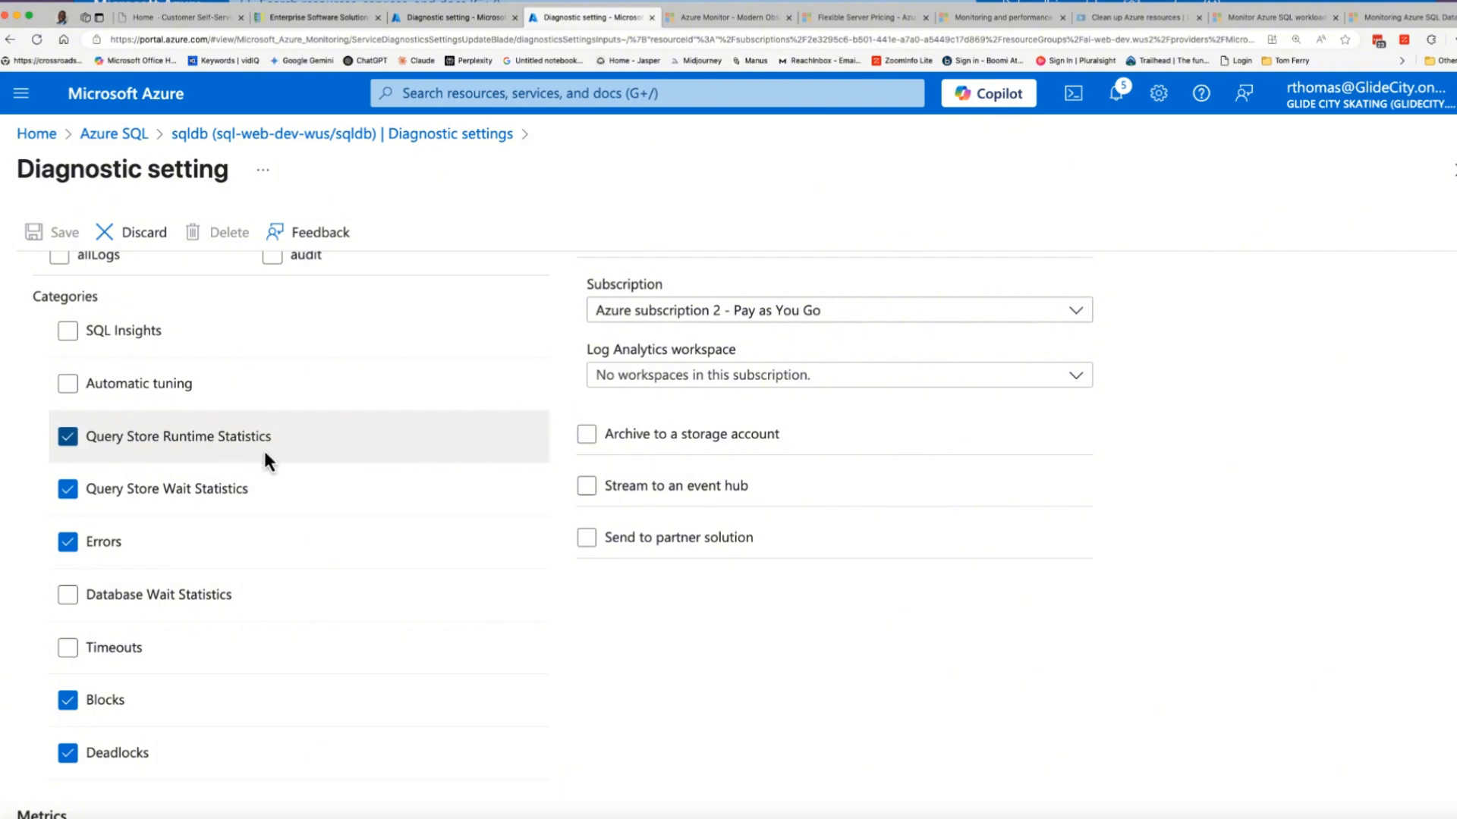
{"action": "scroll", "coordinate": [261, 579], "scroll_direction": "up", "scroll_amount": 3}
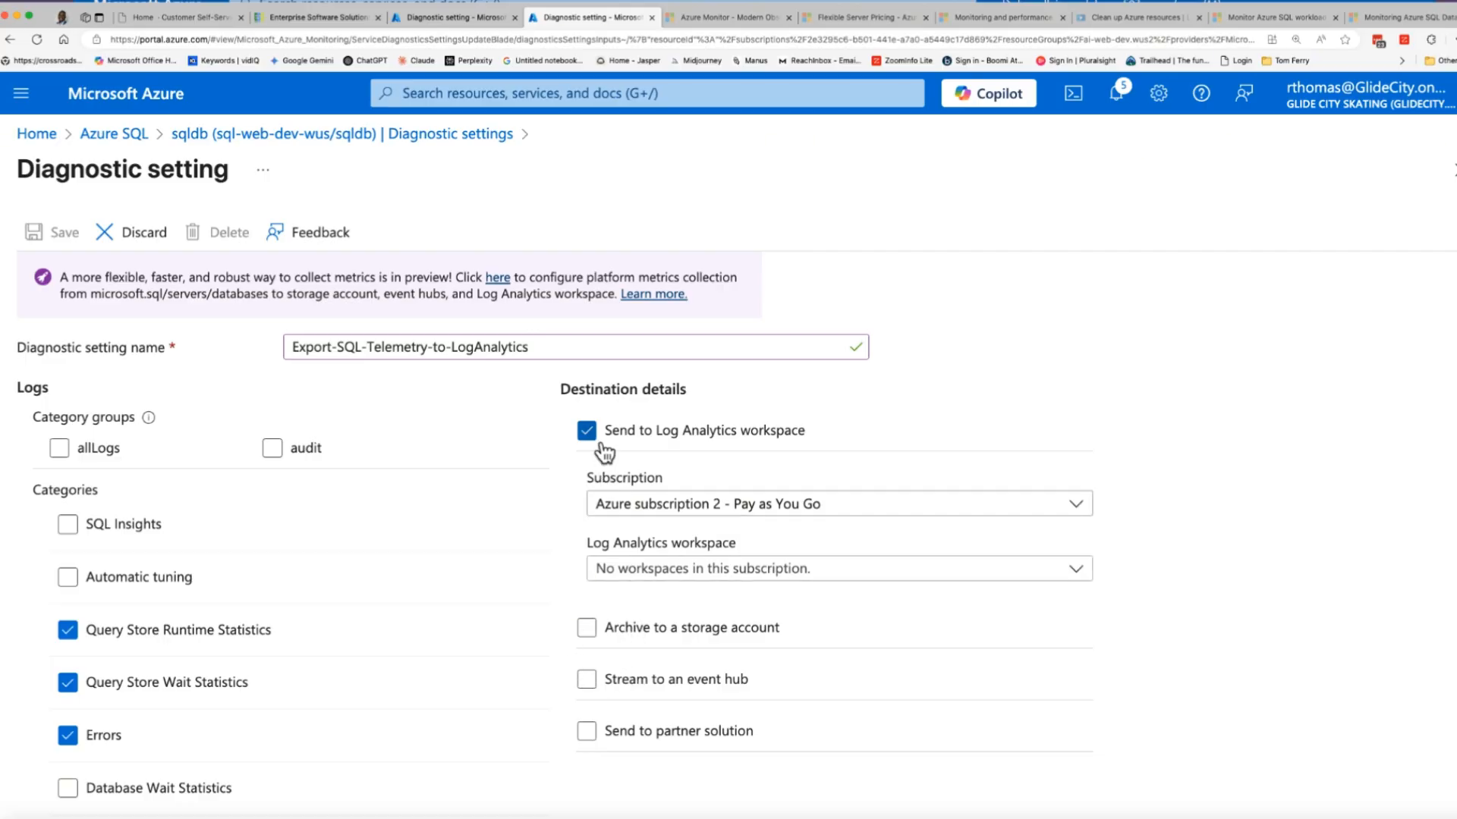
{"action": "scroll", "coordinate": [521, 643], "scroll_direction": "down", "scroll_amount": 5}
{"action": "scroll", "coordinate": [504, 650], "scroll_direction": "up", "scroll_amount": 2}
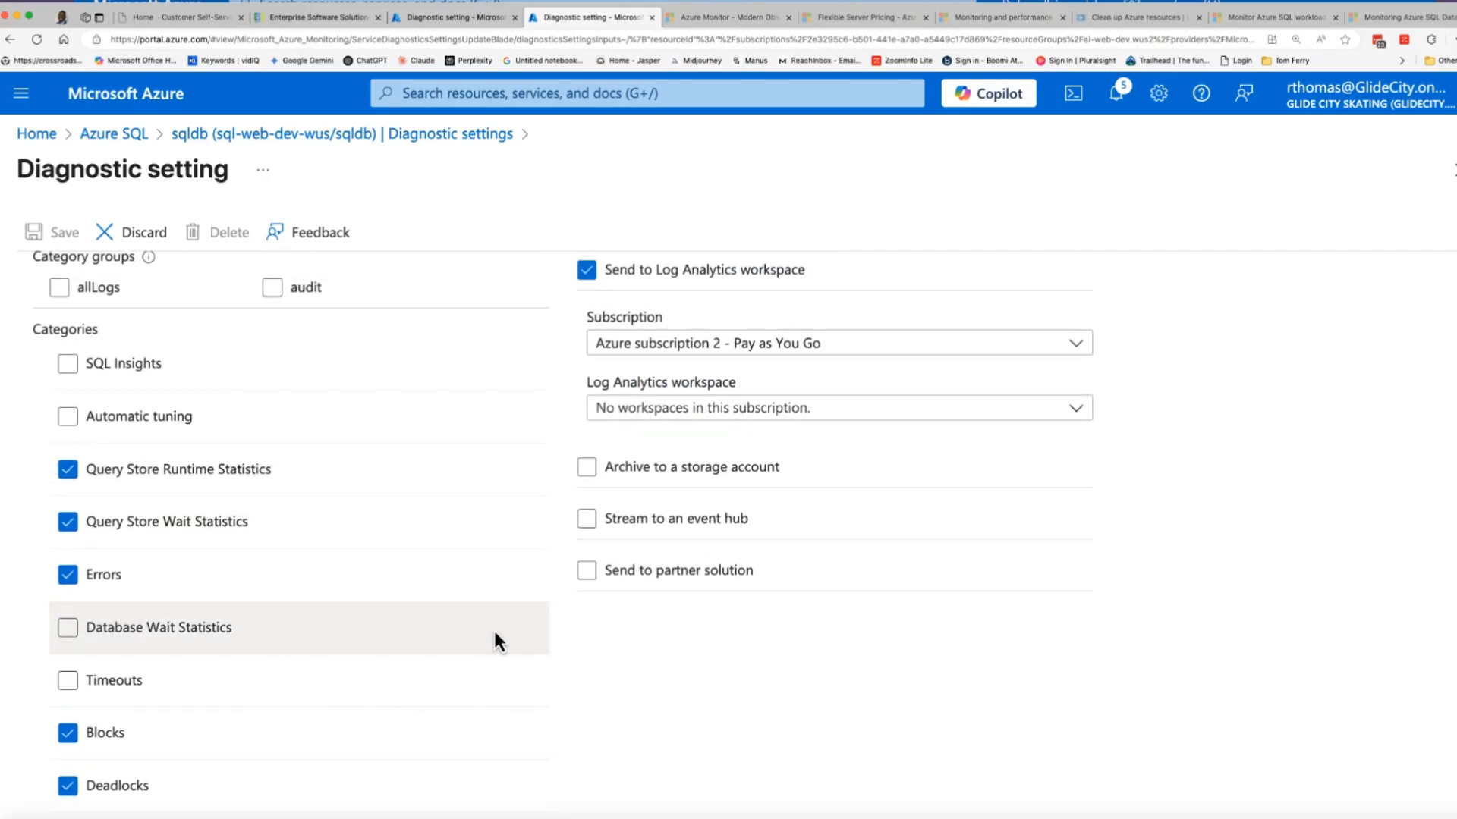
{"action": "scroll", "coordinate": [494, 640], "scroll_direction": "down", "scroll_amount": 1}
{"action": "scroll", "coordinate": [511, 627], "scroll_direction": "up", "scroll_amount": 2}
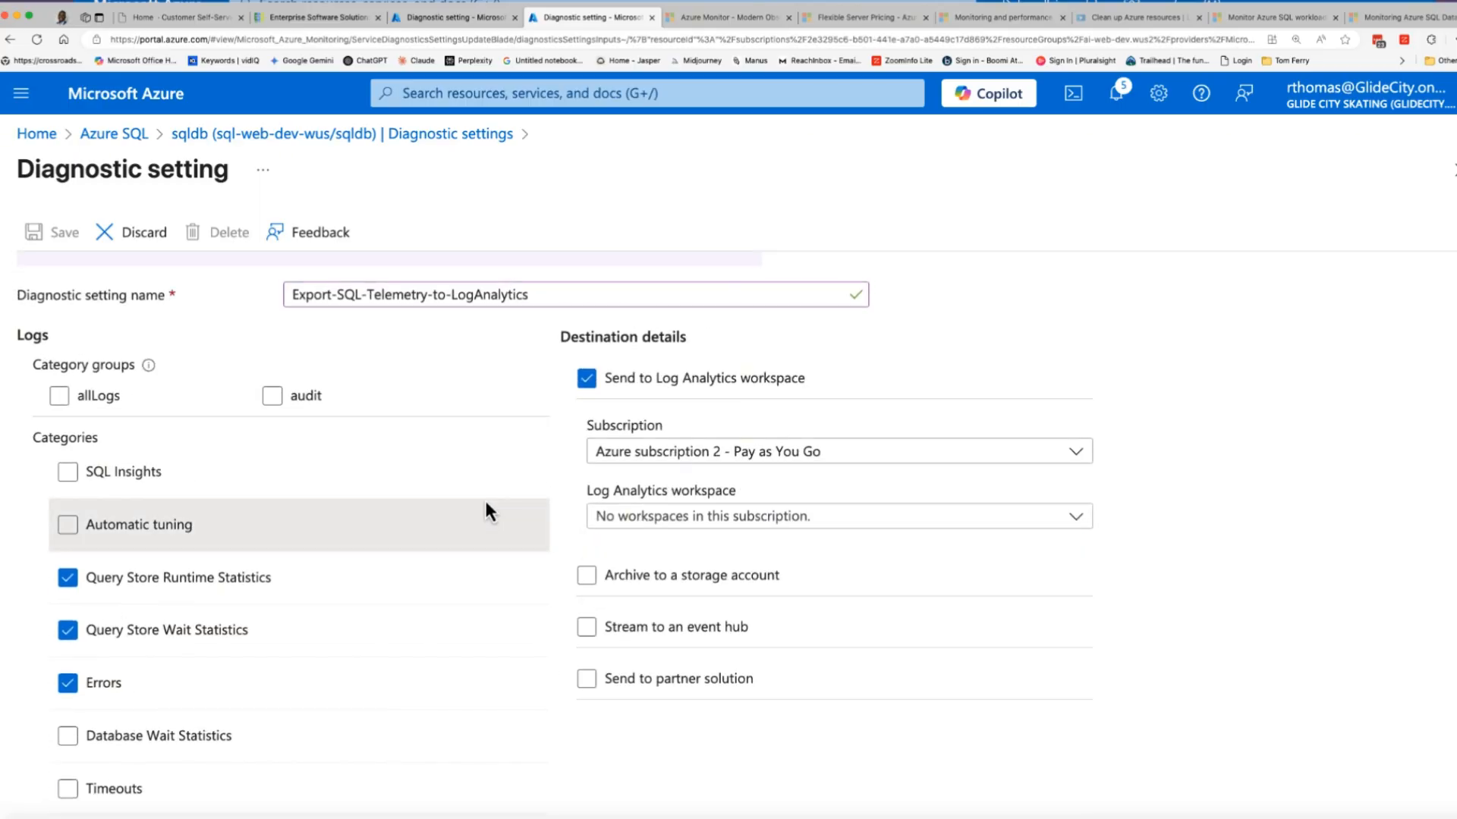
{"action": "scroll", "coordinate": [433, 508], "scroll_direction": "down", "scroll_amount": 4}
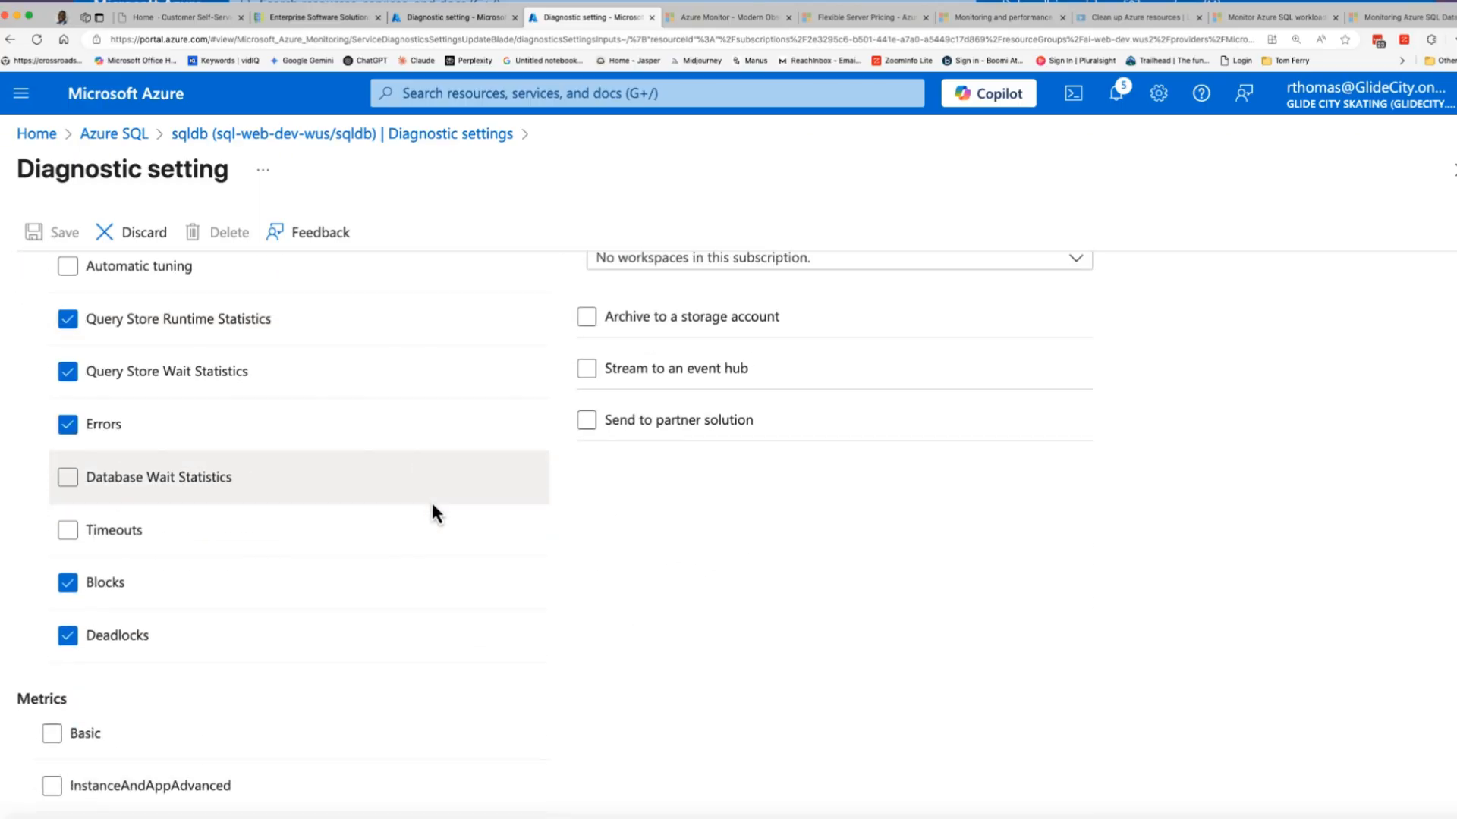